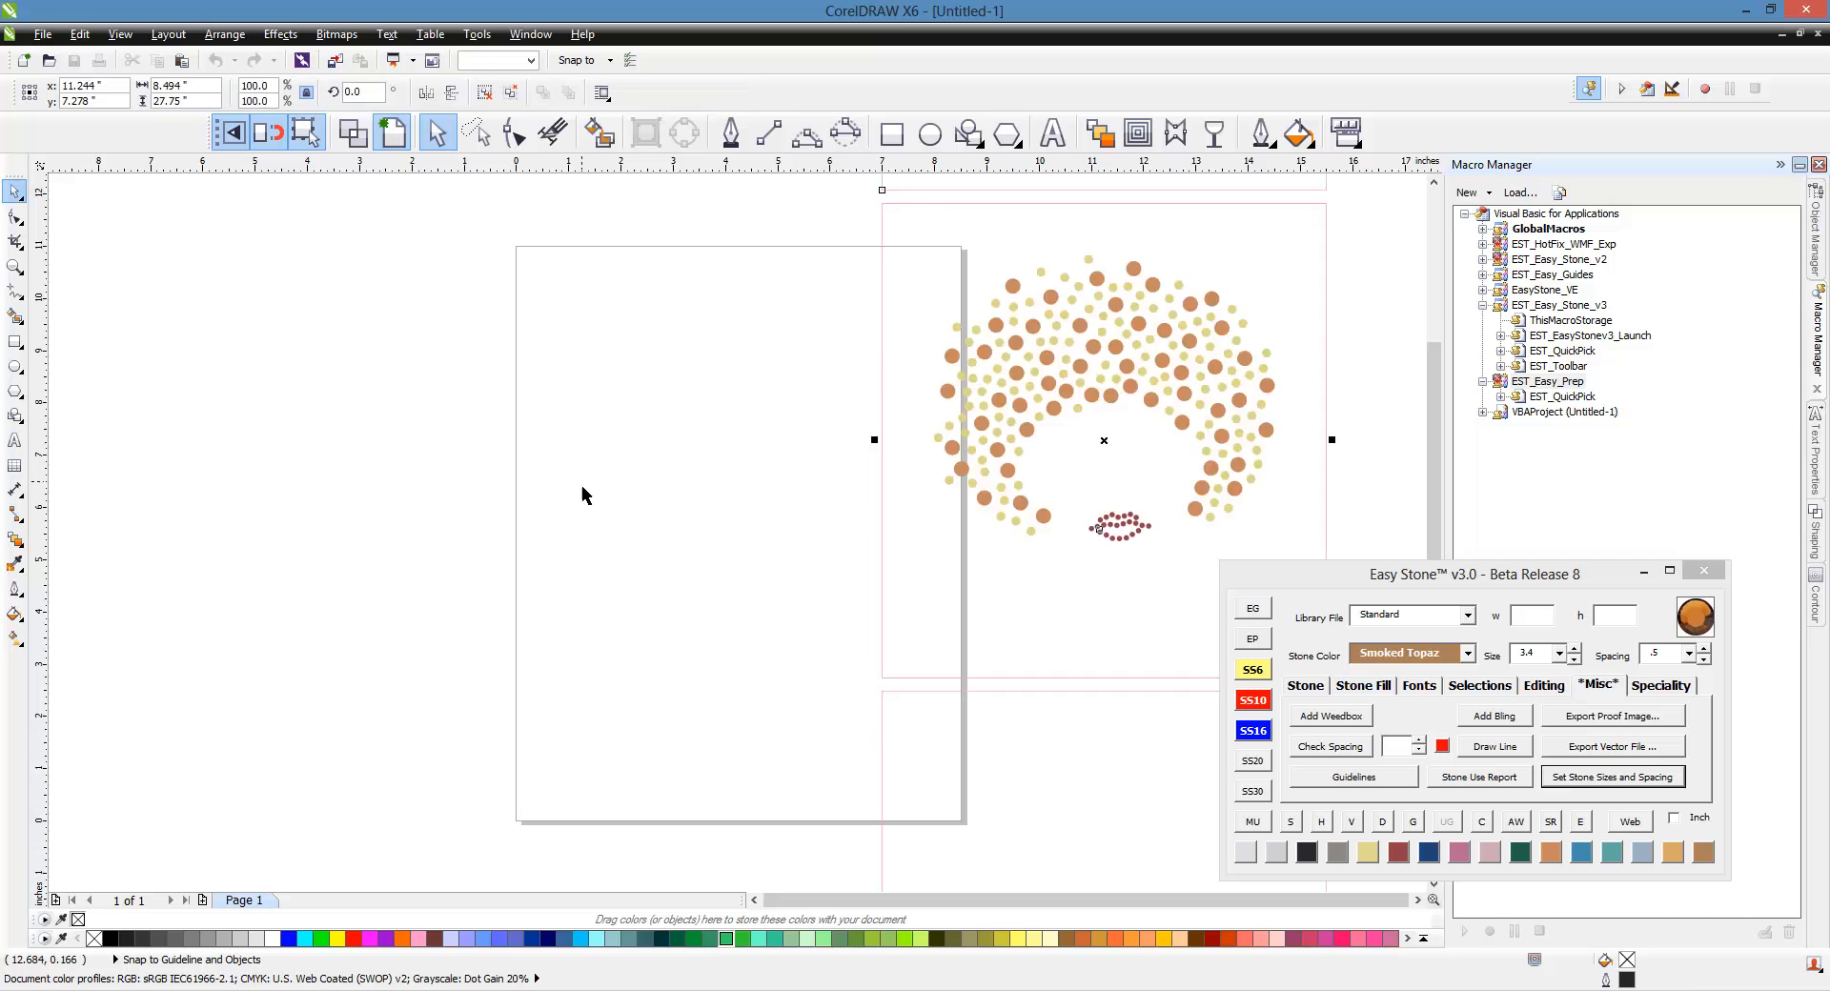
# - Move the three-part stone design clear of the page on its right side and ungroup all its objects
pyautogui.moveTo(880, 544); pyautogui.dragTo(958, 551)
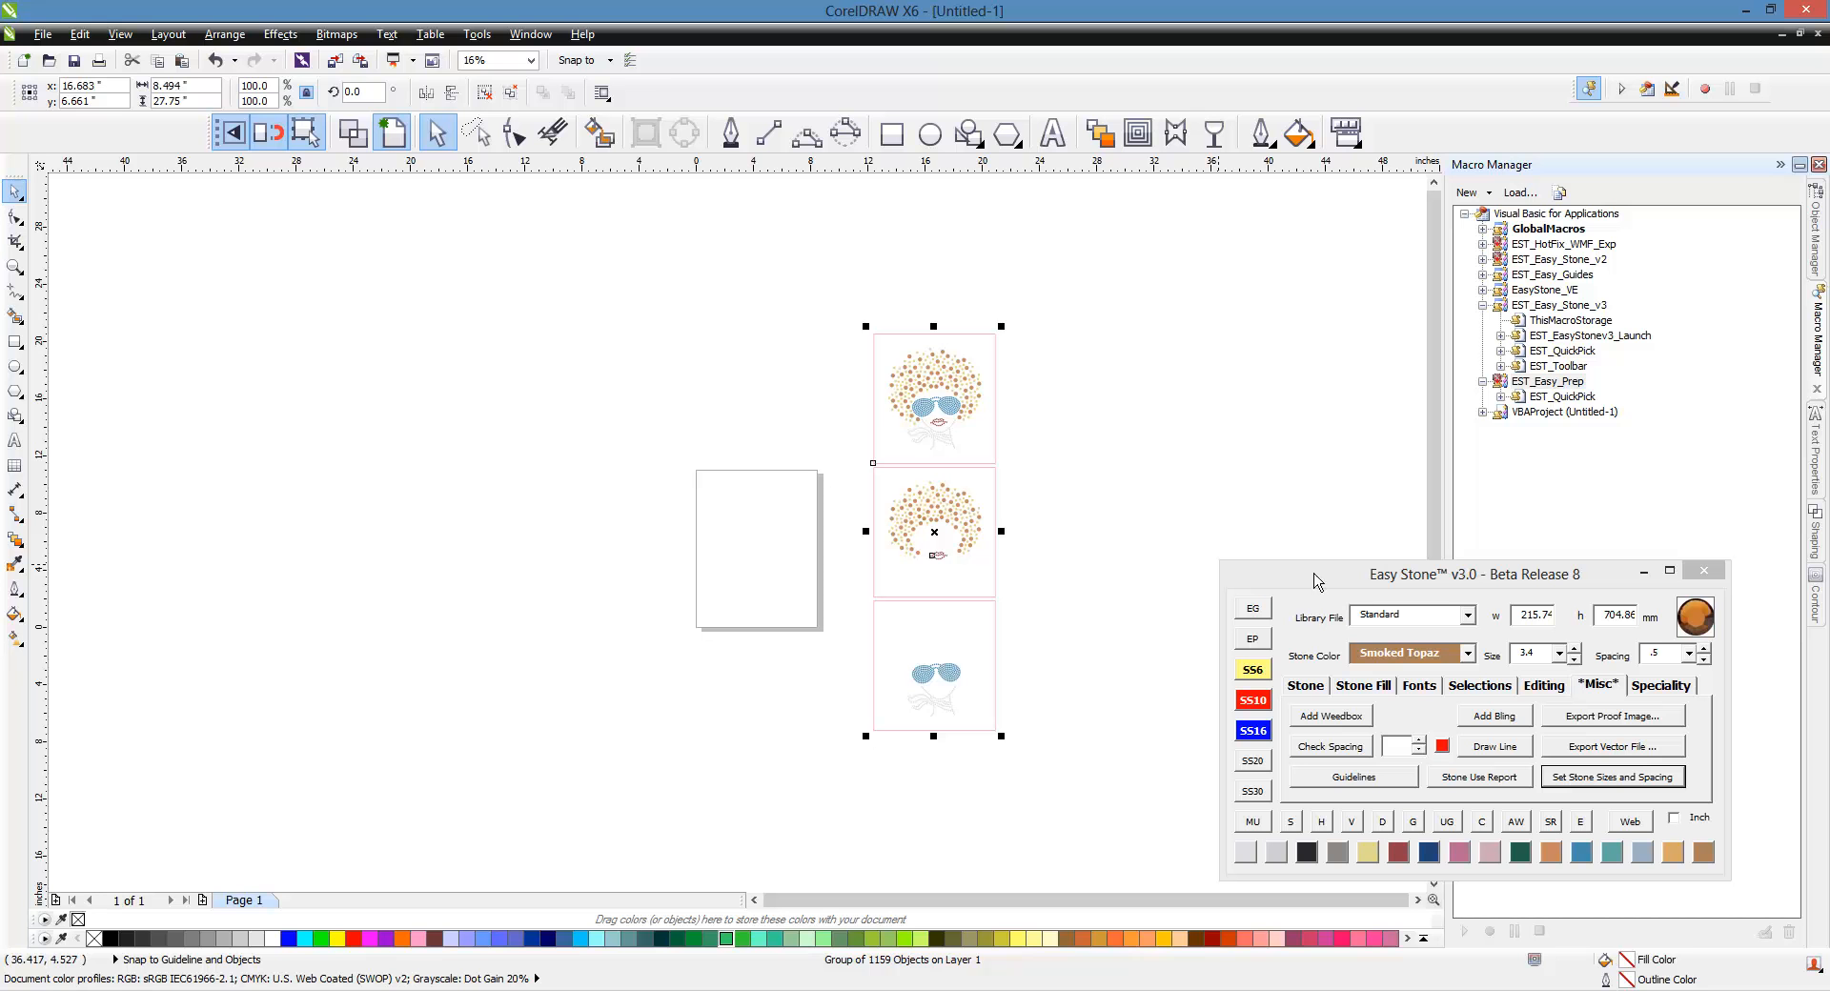
pyautogui.click(1016, 478)
pyautogui.rightClick(991, 487)
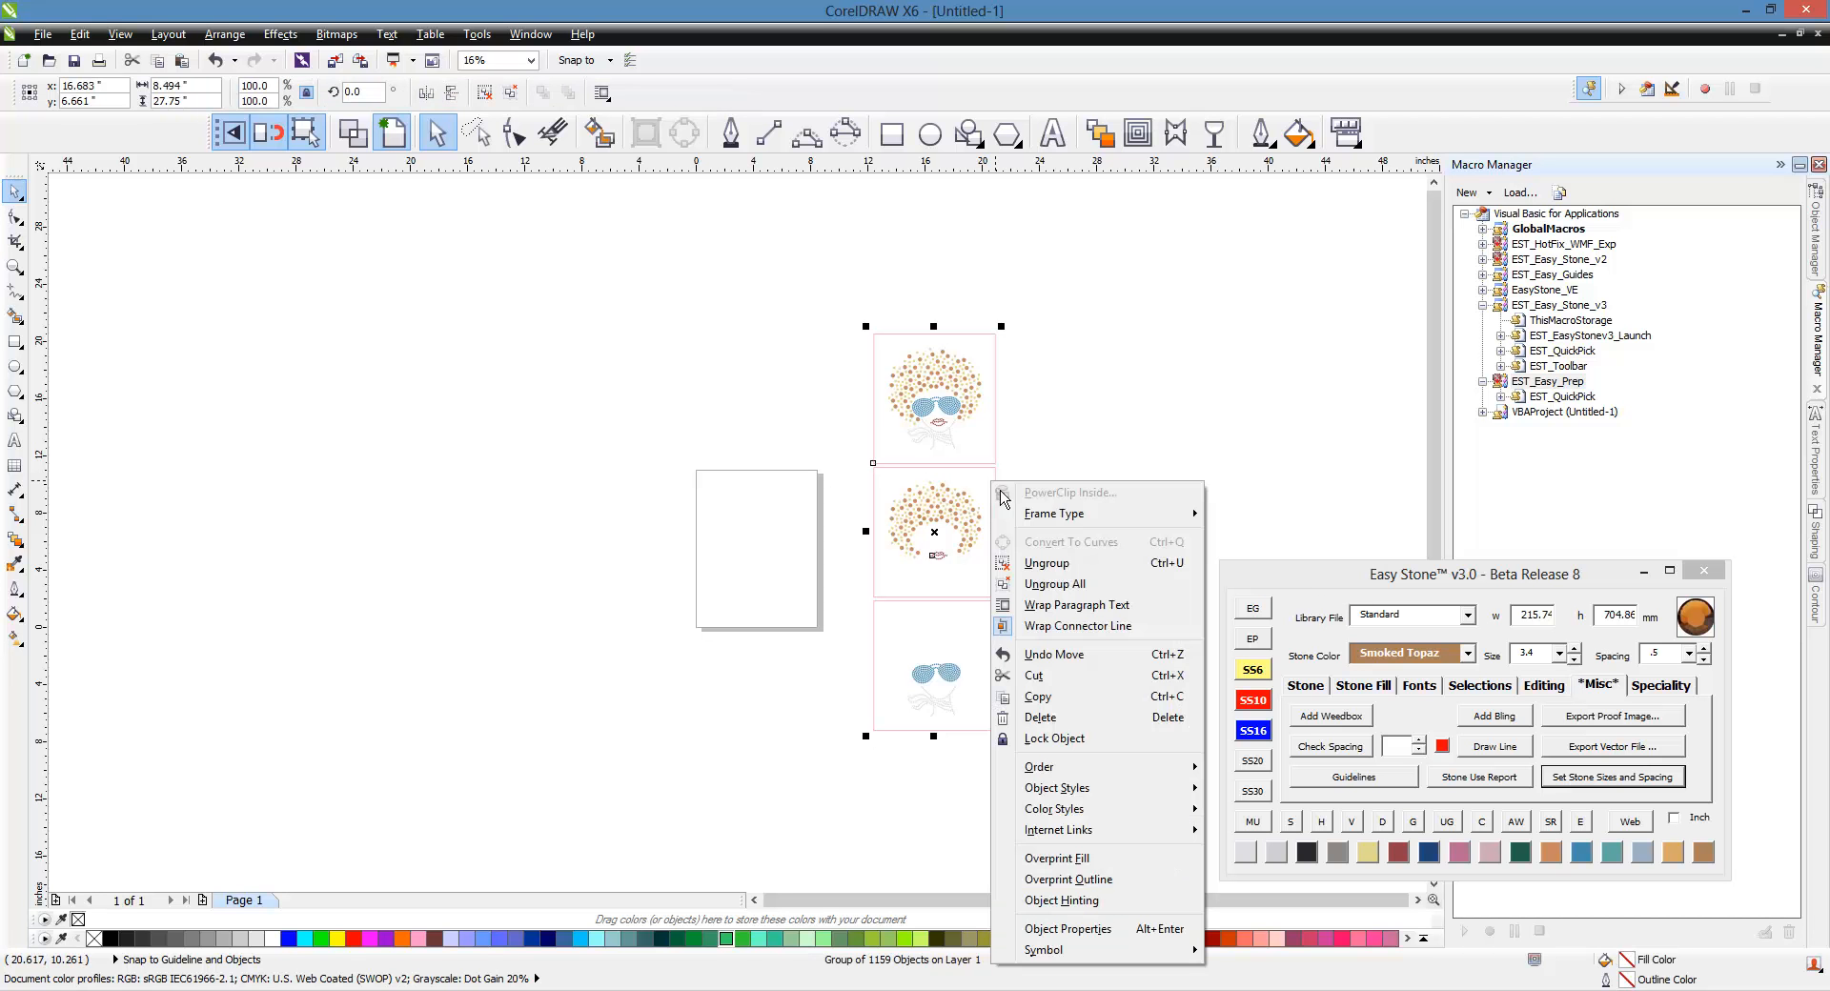
pyautogui.click(1084, 585)
pyautogui.click(866, 478)
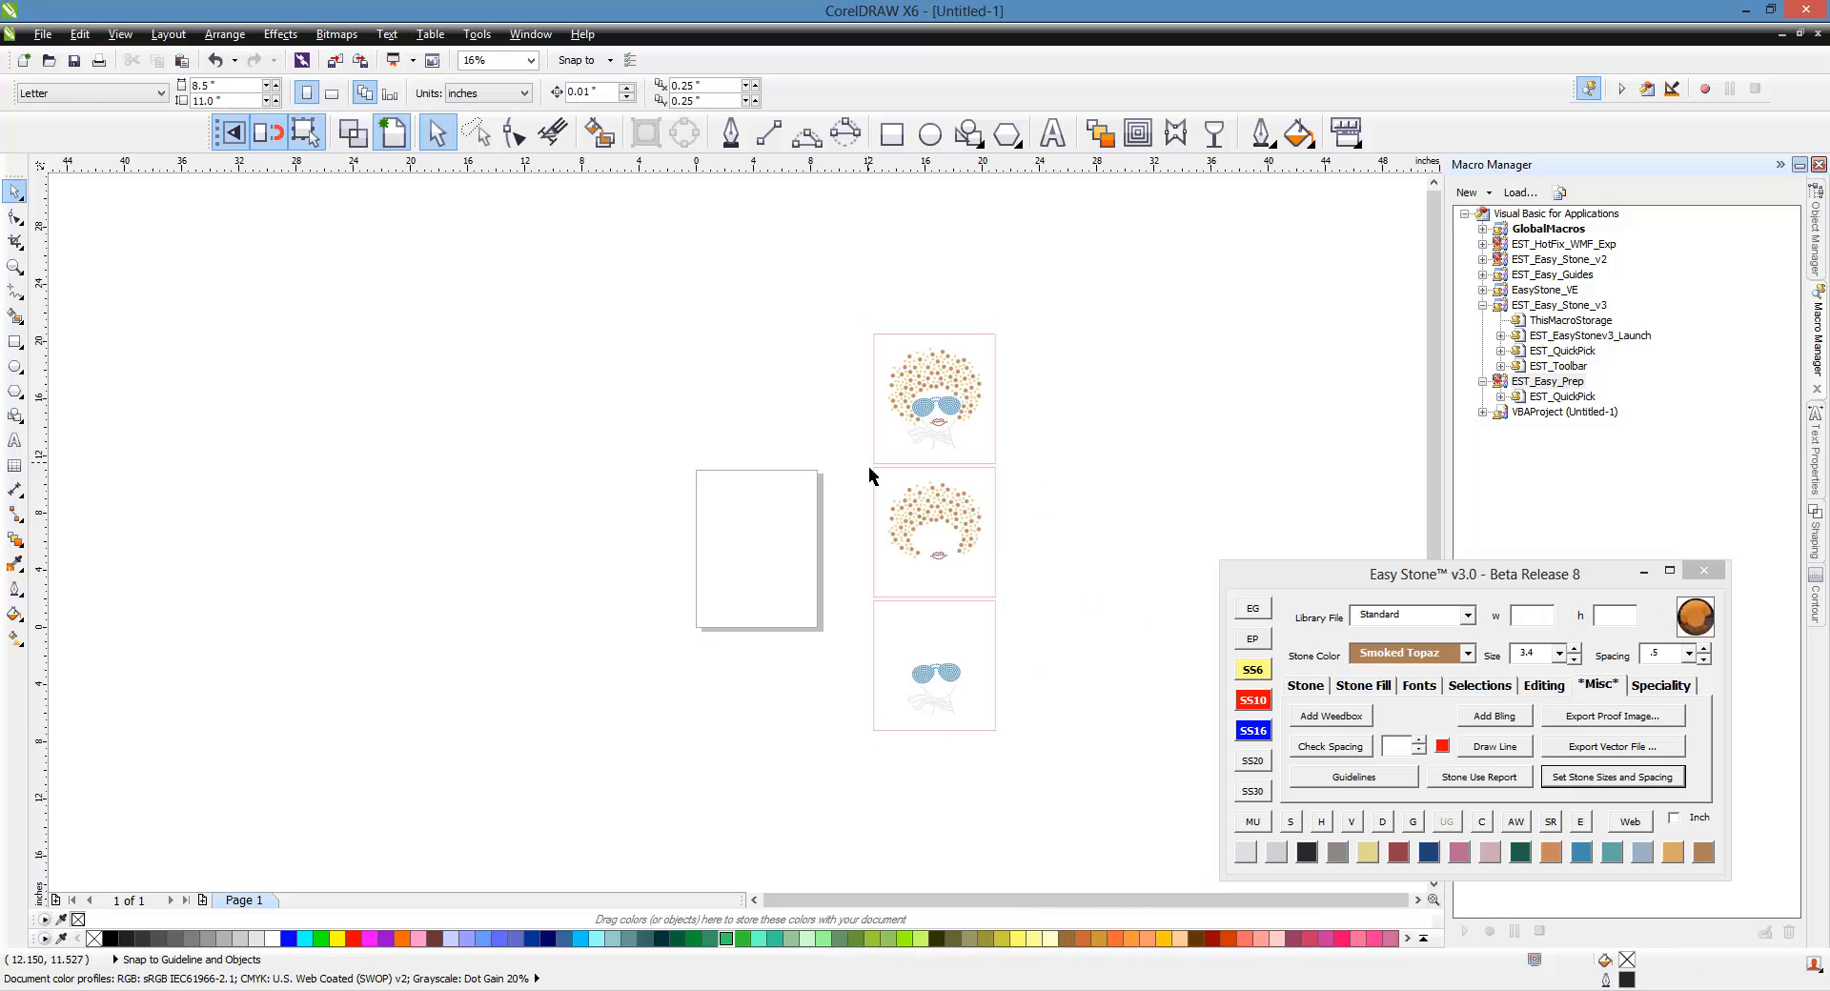
# - Delete the two lower separated layouts and the pink frame around the complete head design
pyautogui.moveTo(858, 474); pyautogui.dragTo(1073, 788)
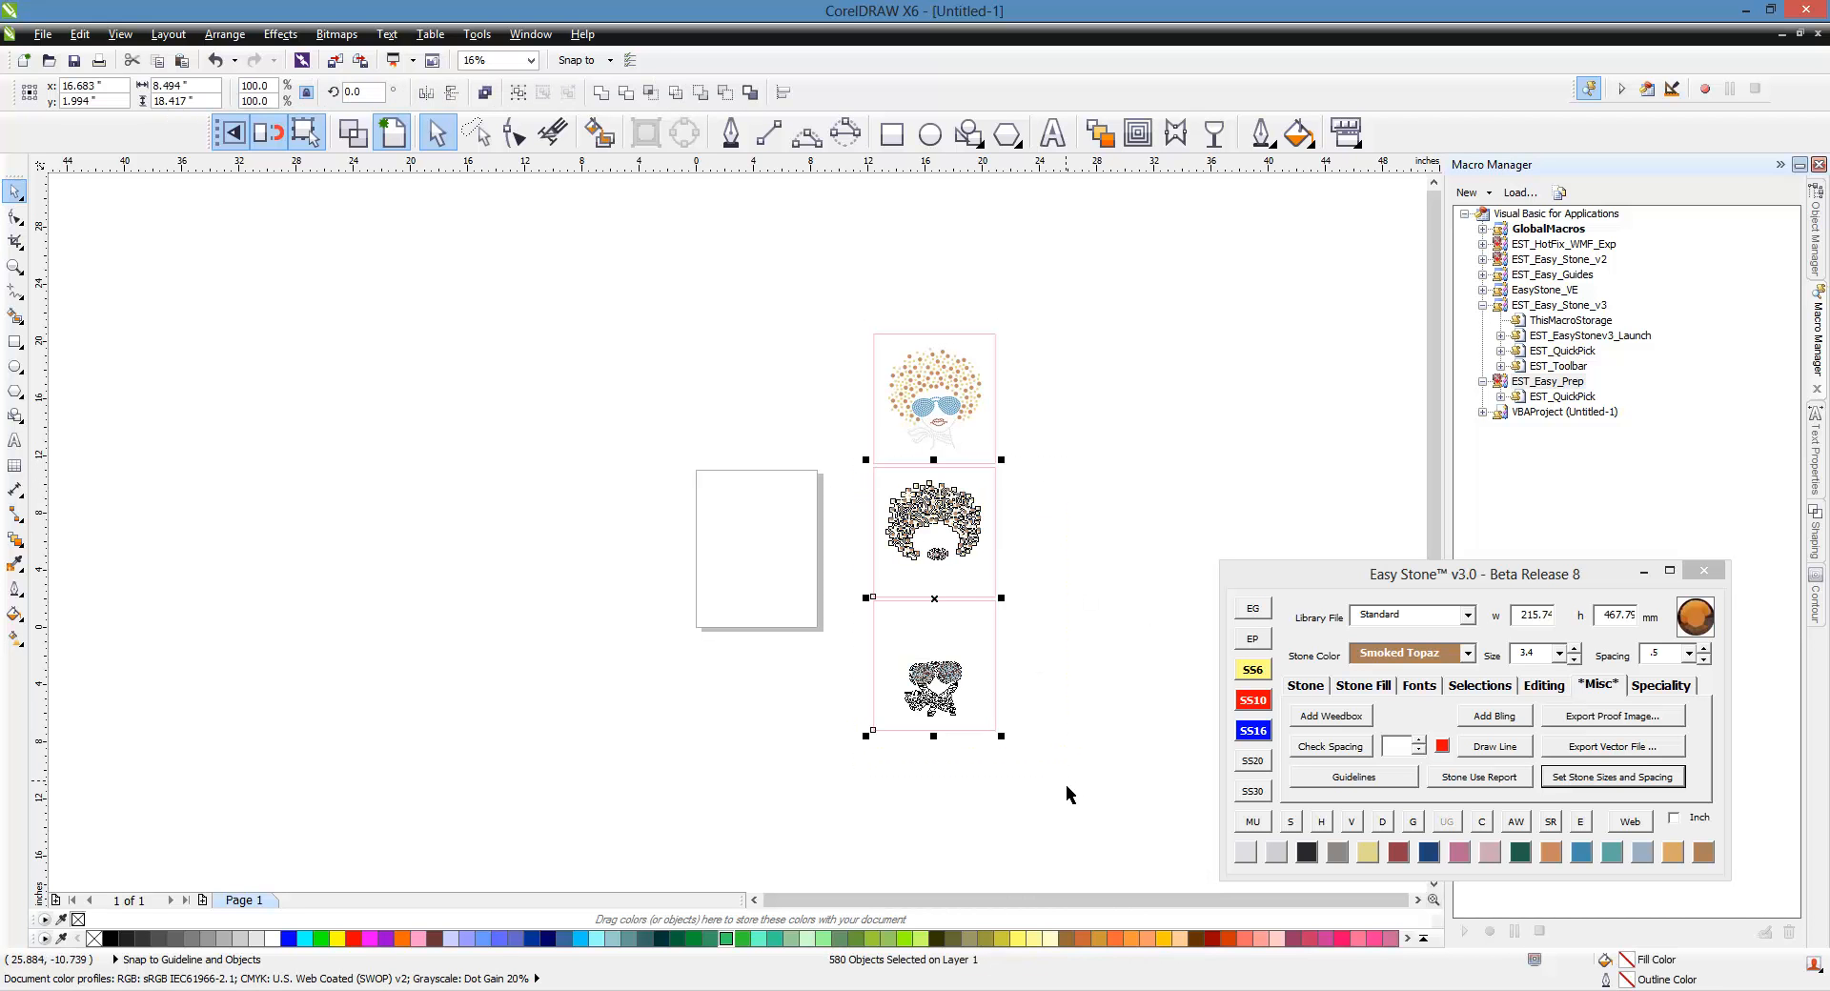
pyautogui.press('Delete')
pyautogui.scroll(2, 974, 347)
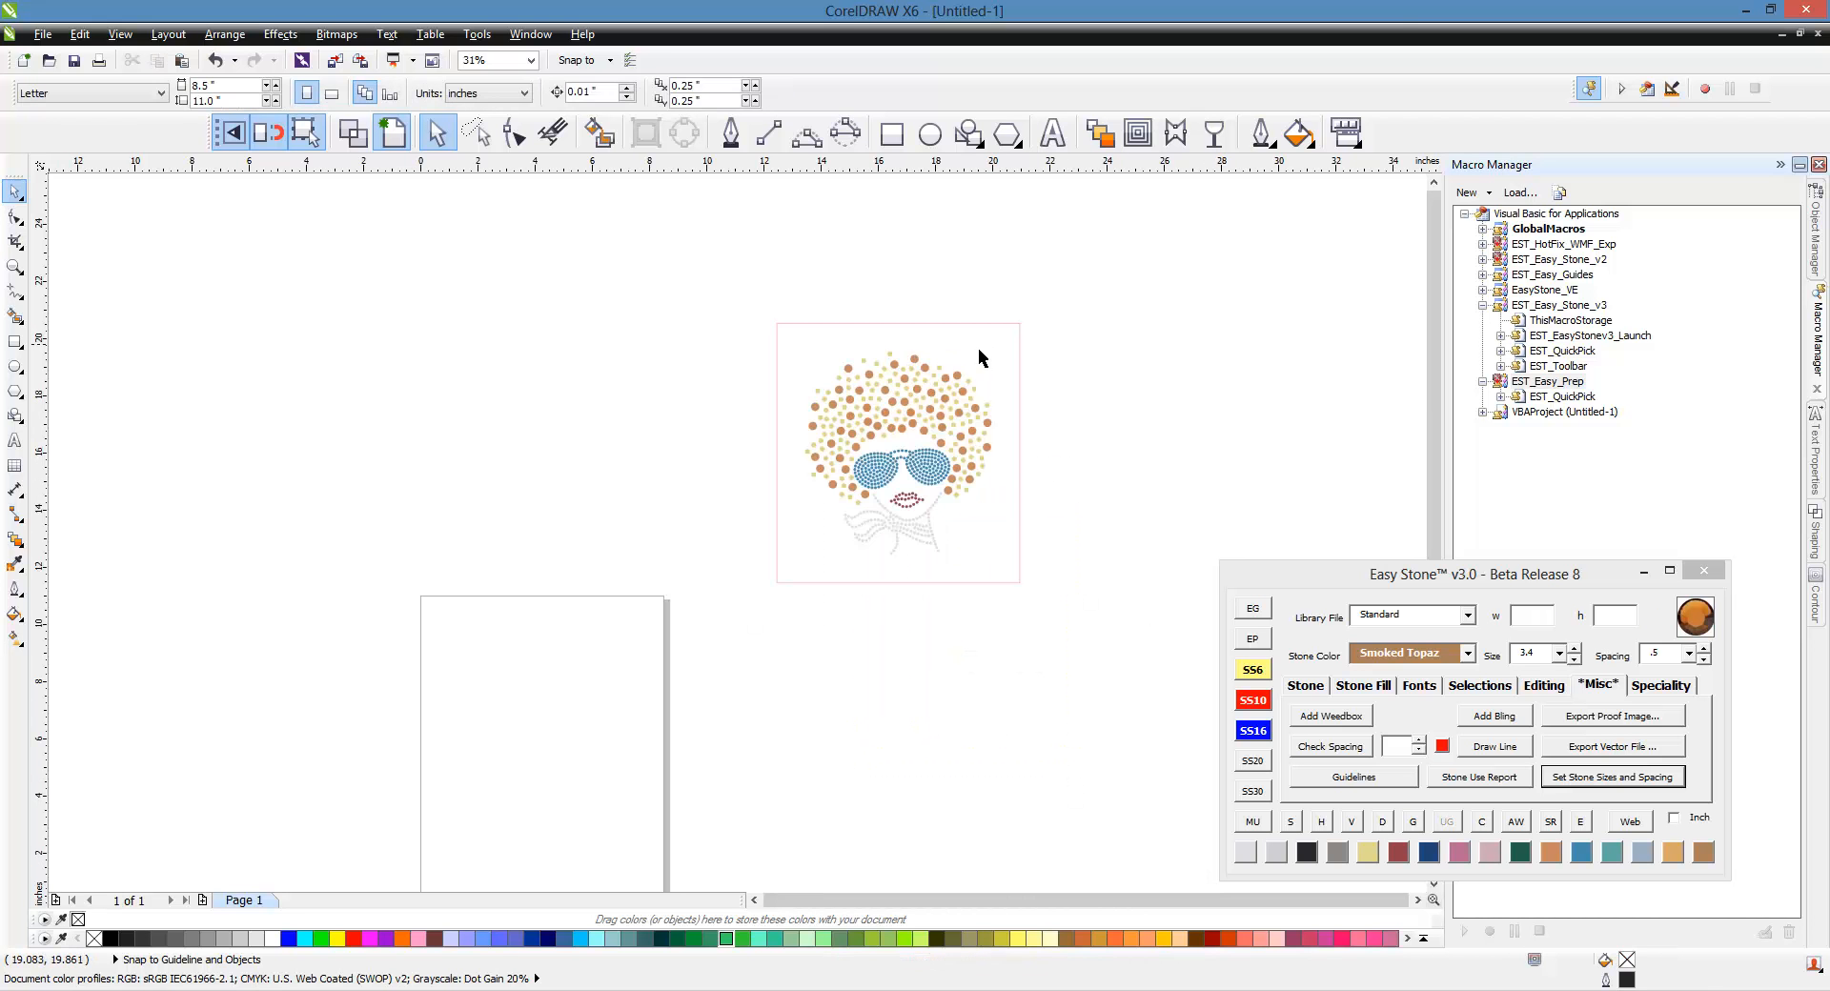
pyautogui.click(982, 351)
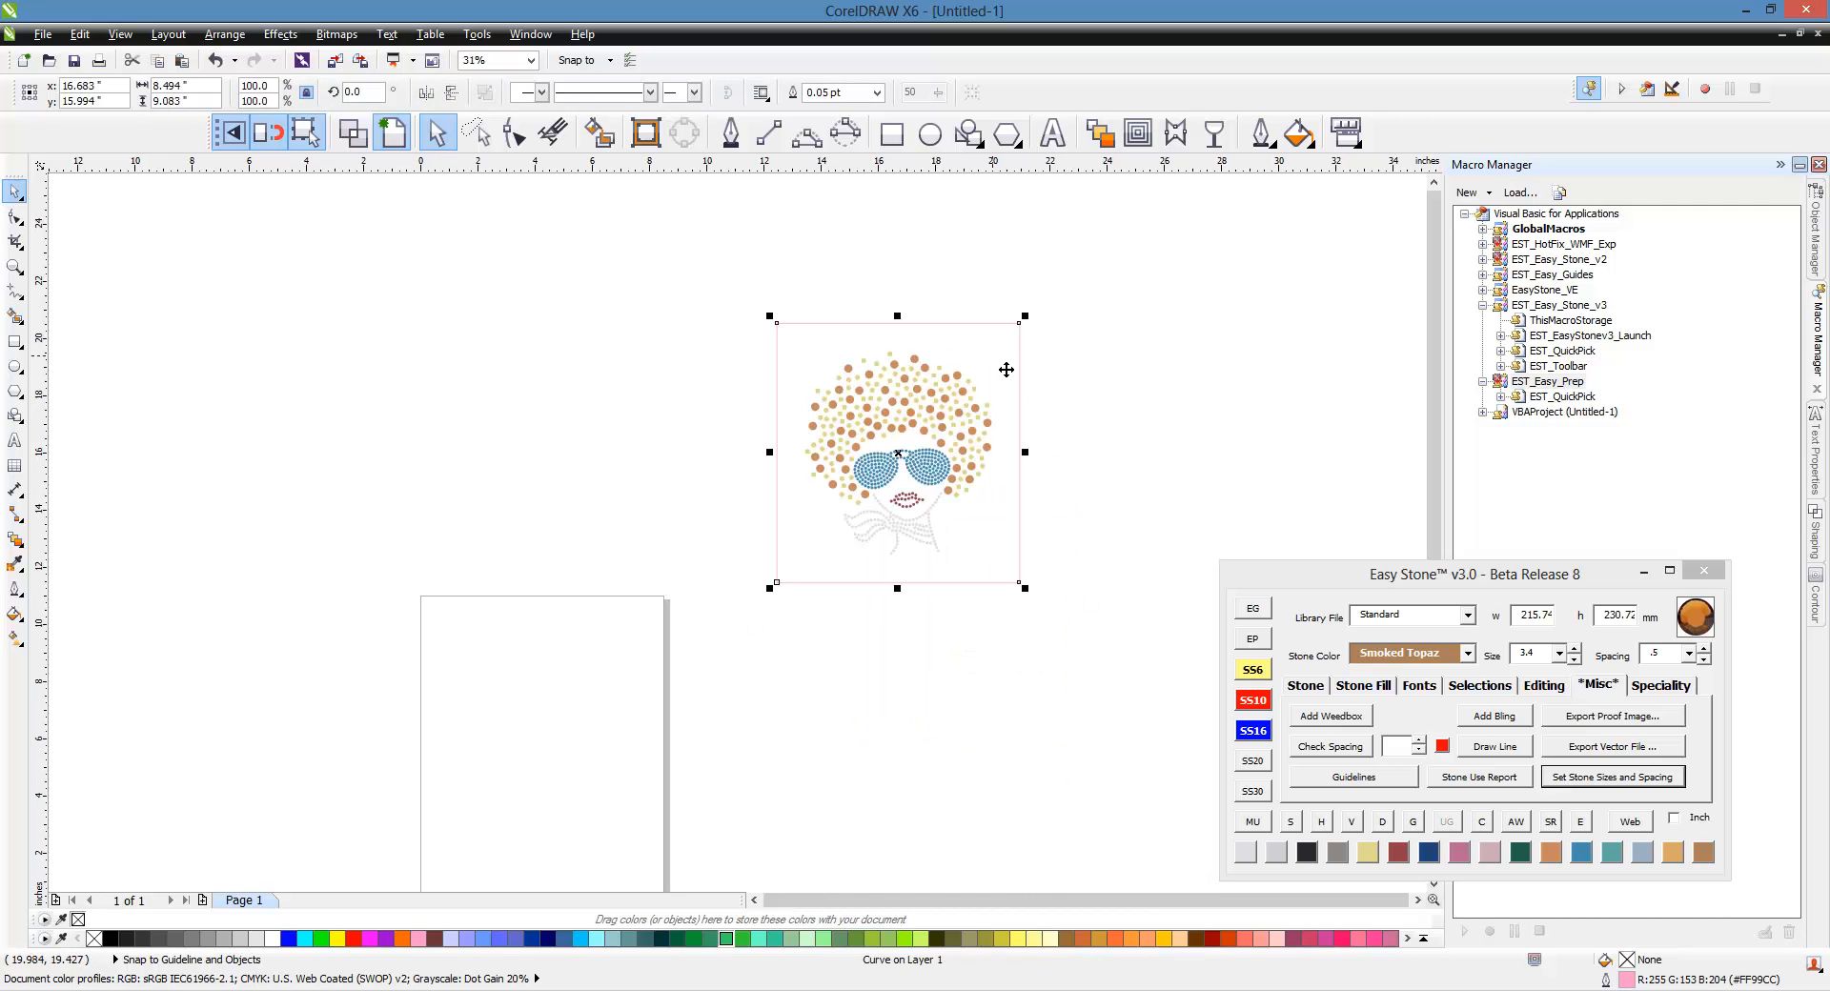
pyautogui.click(970, 409)
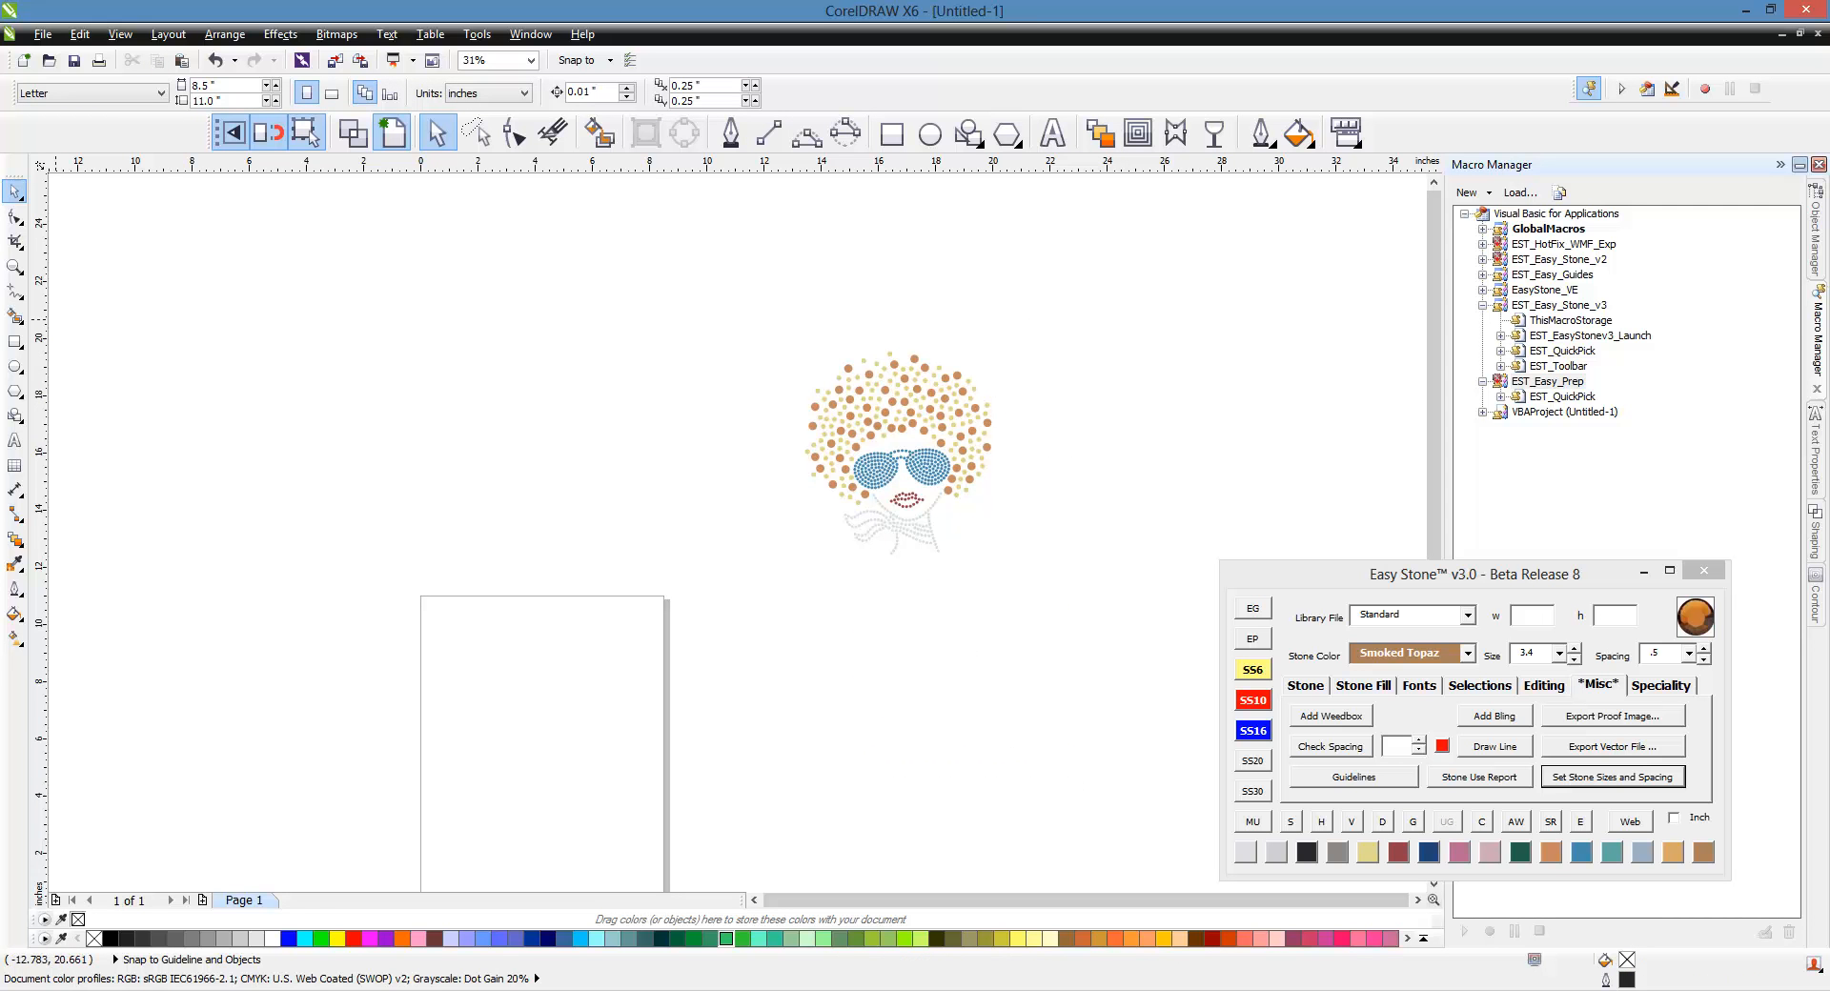
# - Import the EPS stone design again as editable with text kept as Text, and ungroup all its objects
pyautogui.moveTo(0, 362); pyautogui.dragTo(385, 371)
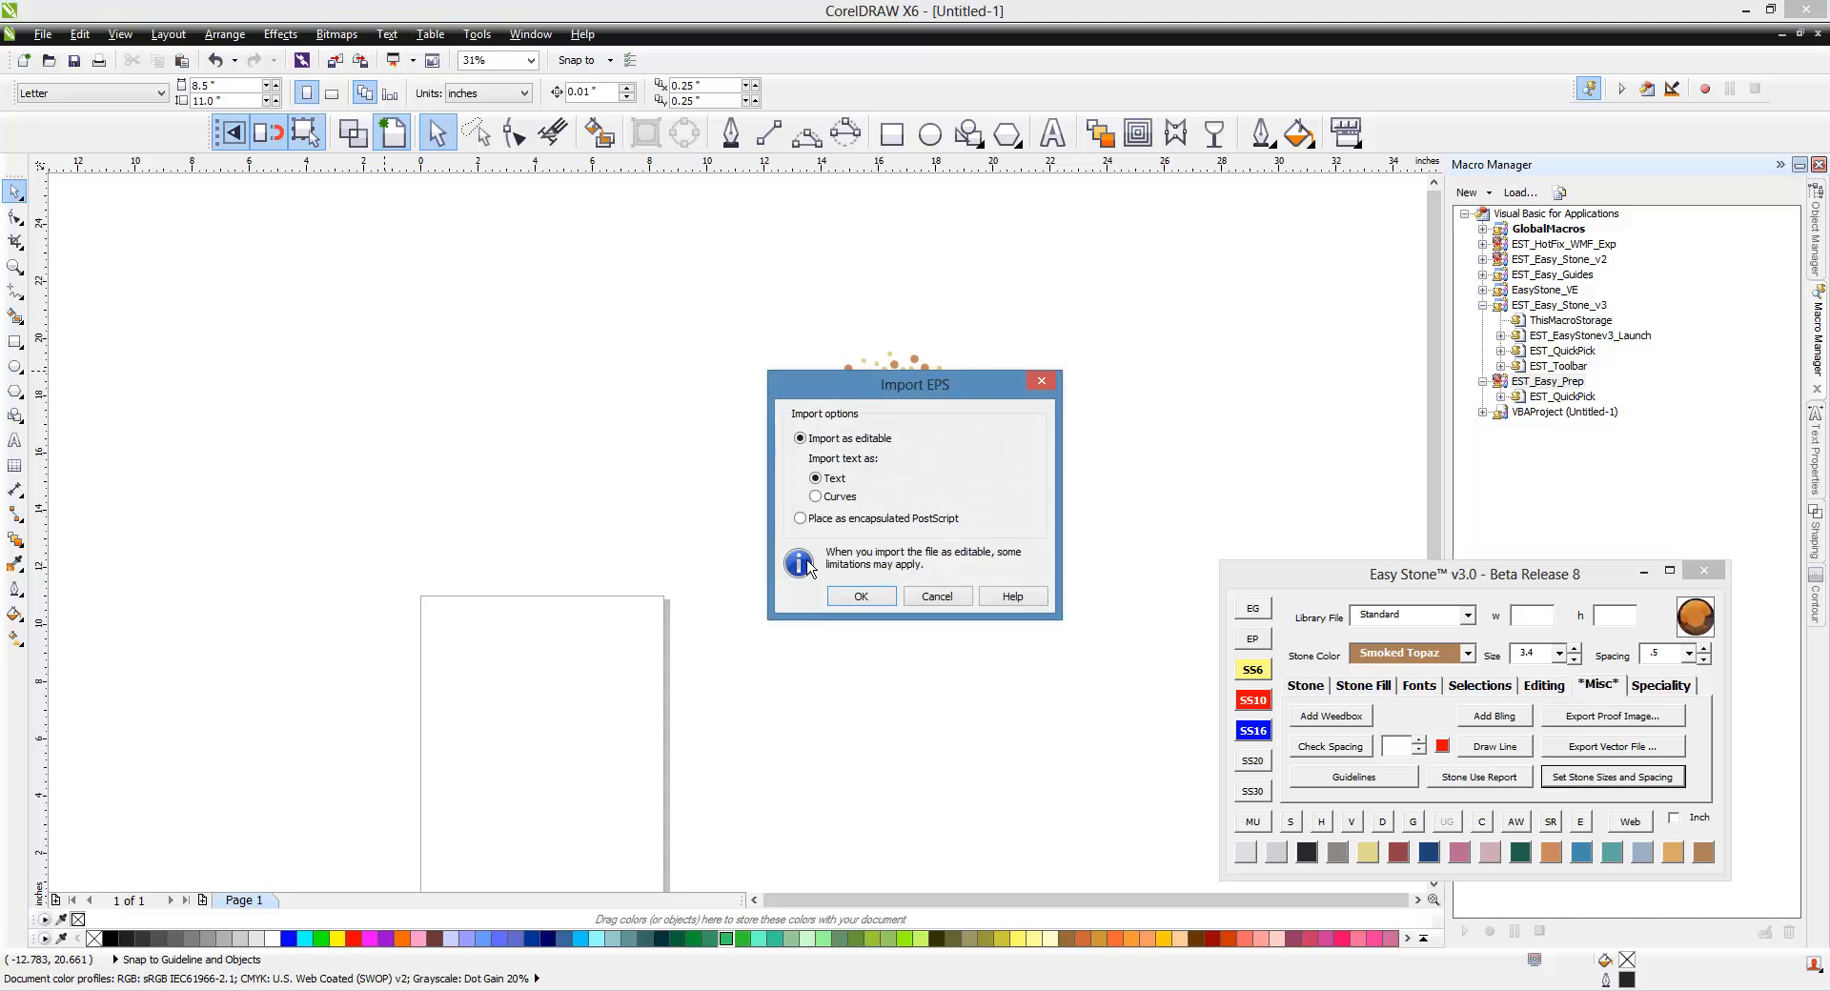
pyautogui.click(860, 596)
pyautogui.scroll(-1, 641, 400)
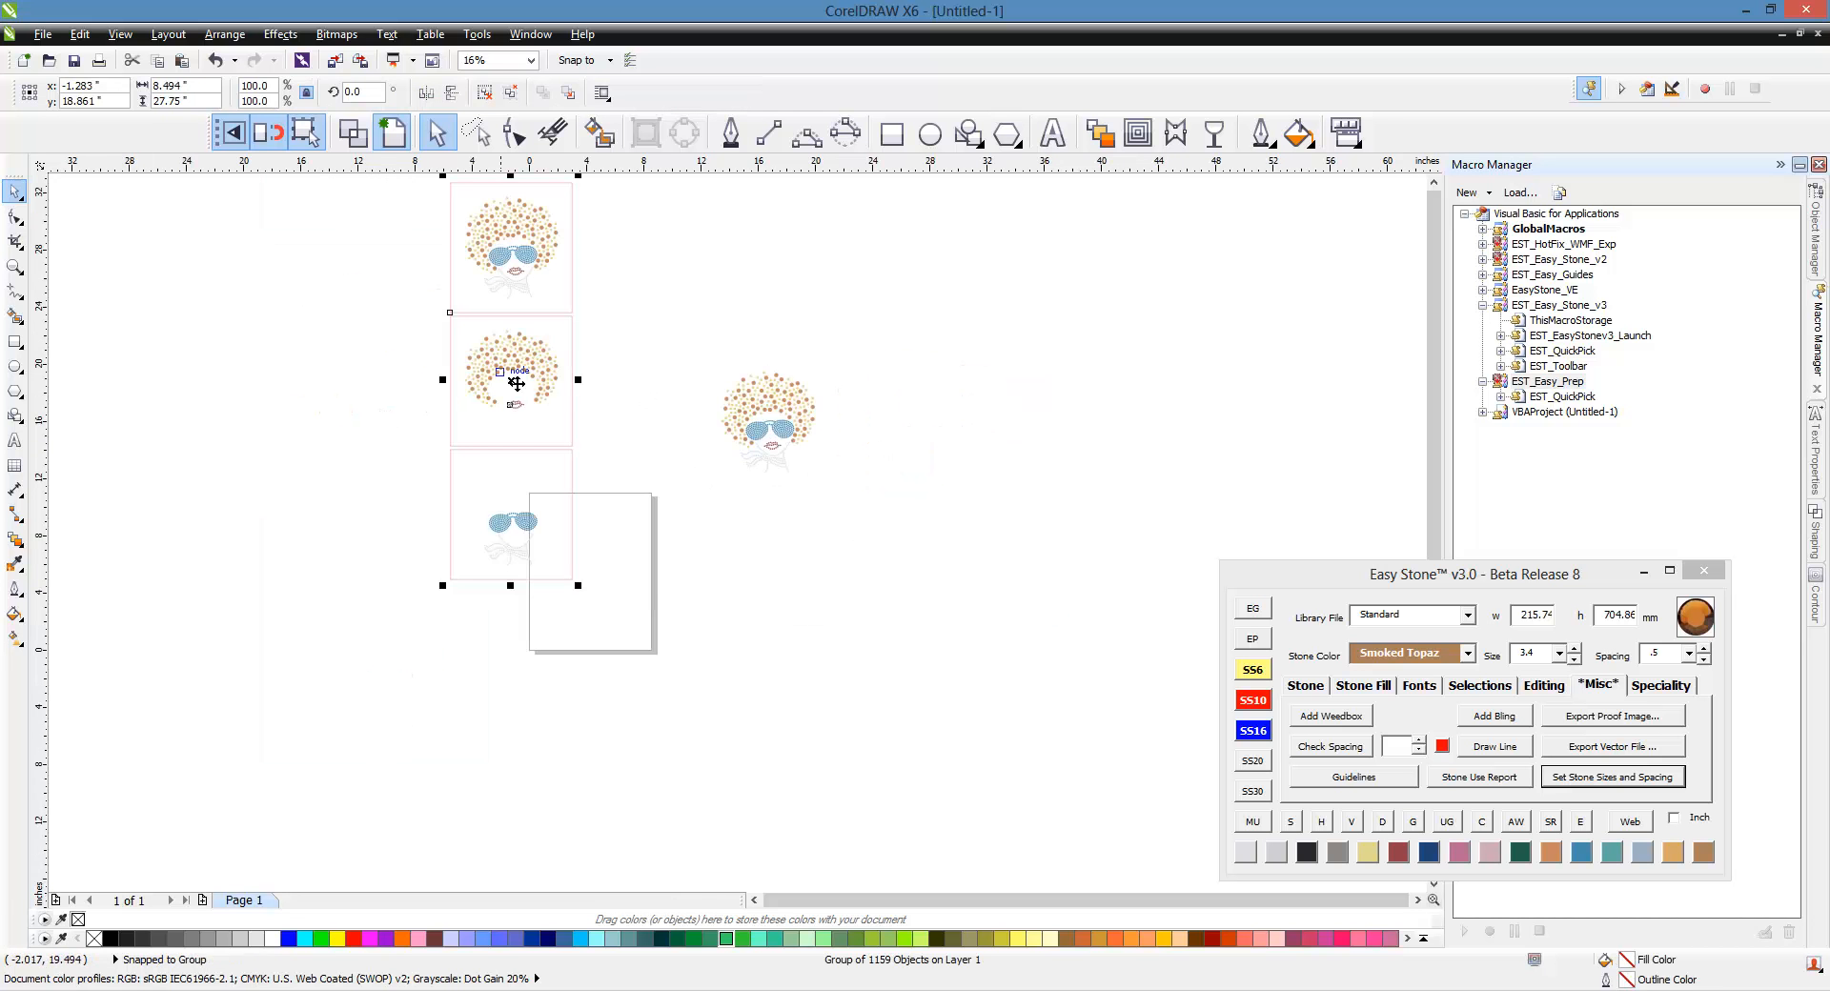
pyautogui.rightClick(531, 380)
pyautogui.click(531, 450)
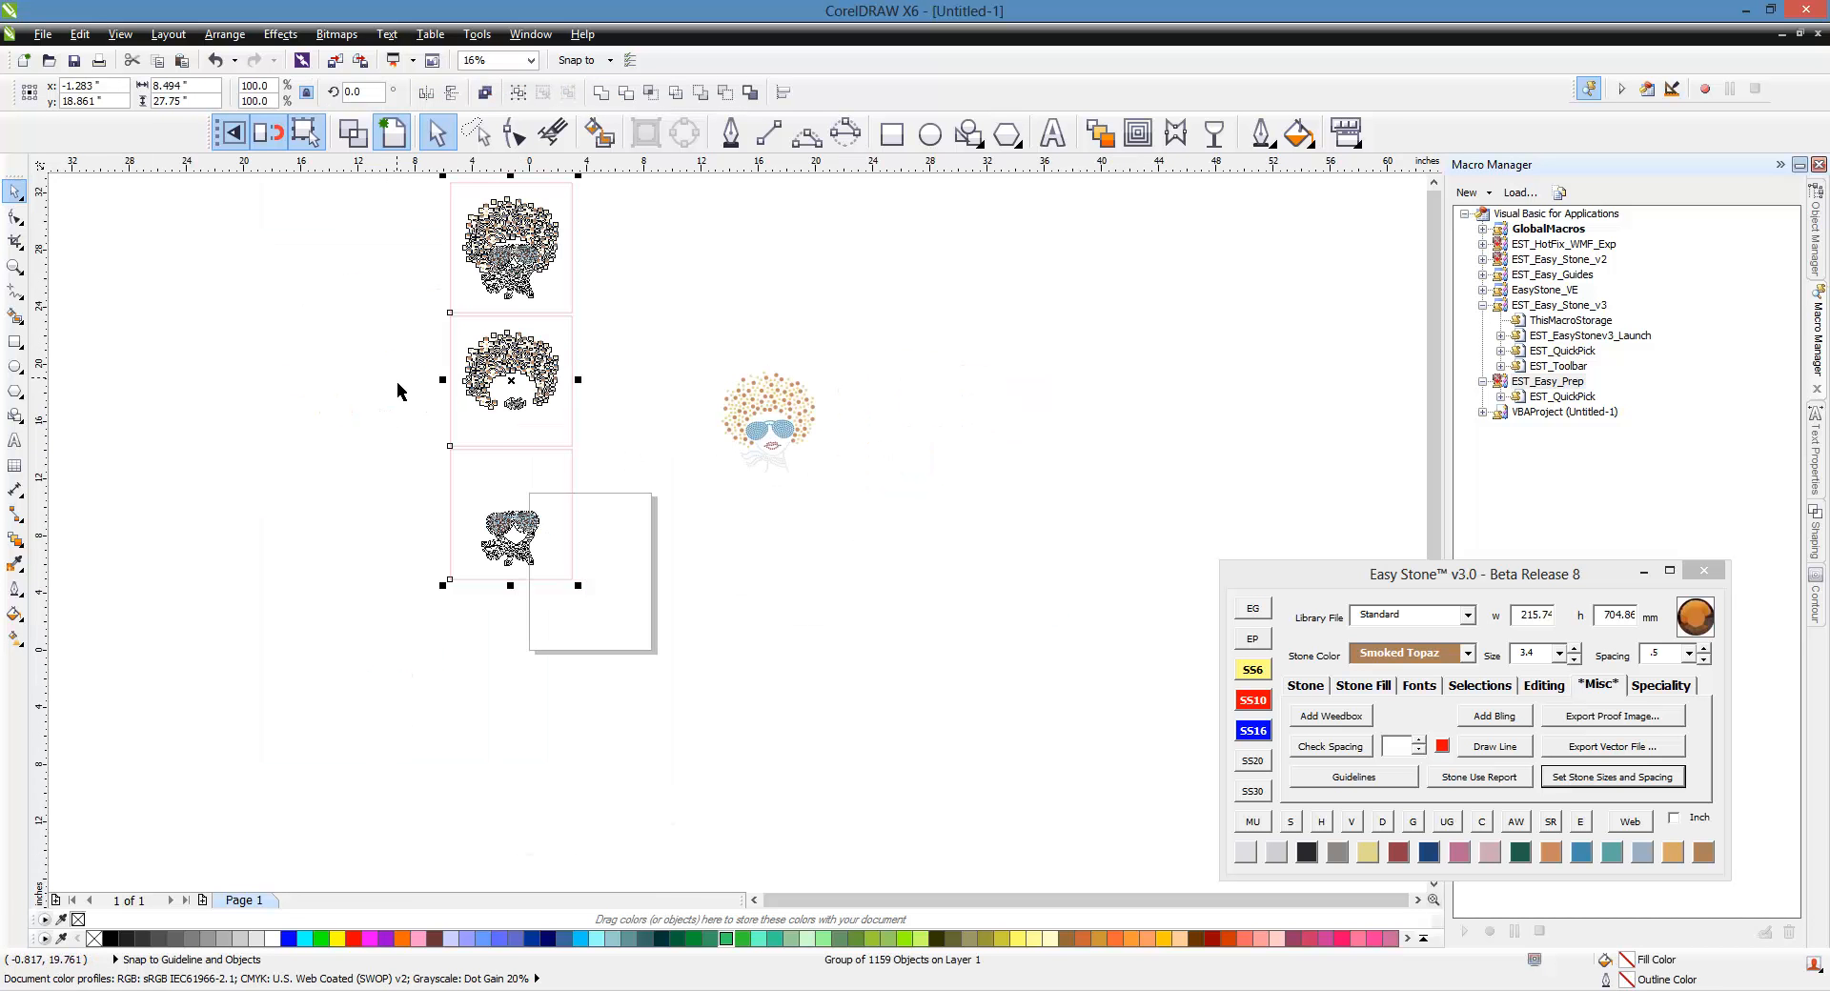
# - Delete the two lower layouts of the new import and the earlier copy of the head design
pyautogui.moveTo(438, 315); pyautogui.dragTo(635, 631)
pyautogui.press('Delete')
pyautogui.moveTo(890, 343); pyautogui.dragTo(708, 530)
pyautogui.press('Delete')
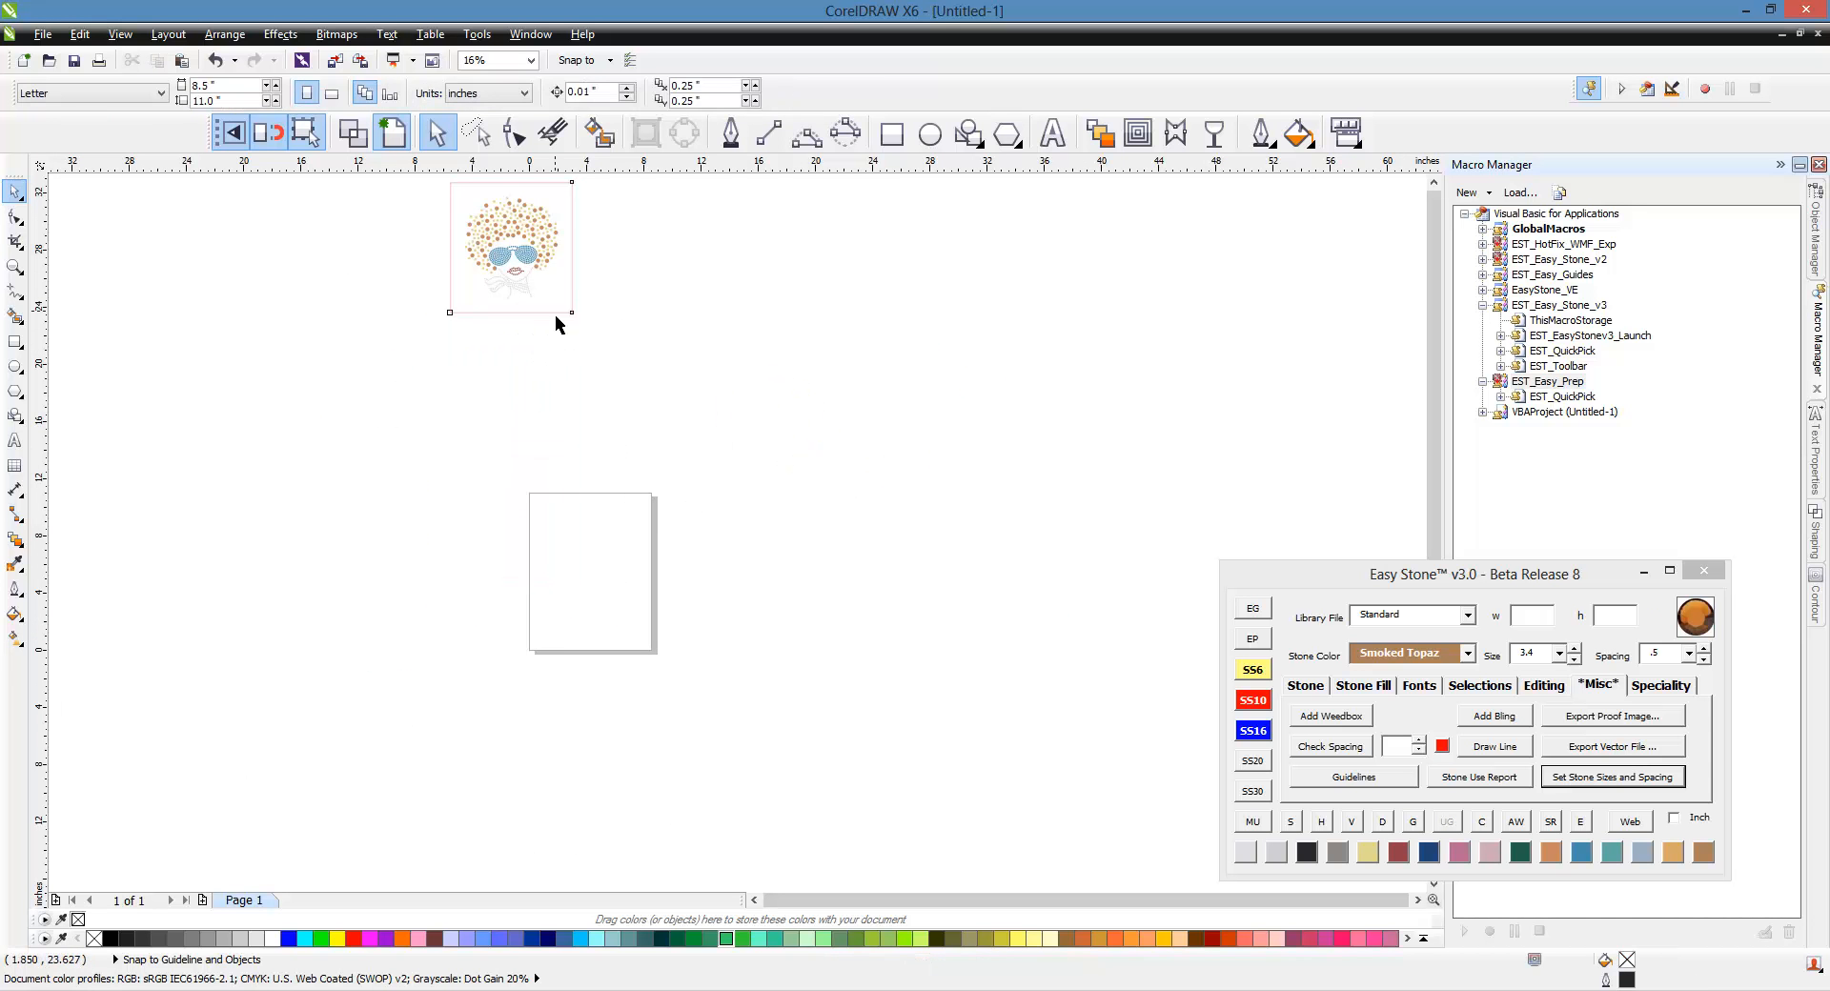
# - Delete the pink frame around the remaining complete head design
pyautogui.click(559, 324)
pyautogui.press('Delete')
pyautogui.scroll(-1, 509, 395)
pyautogui.scroll(1, 505, 324)
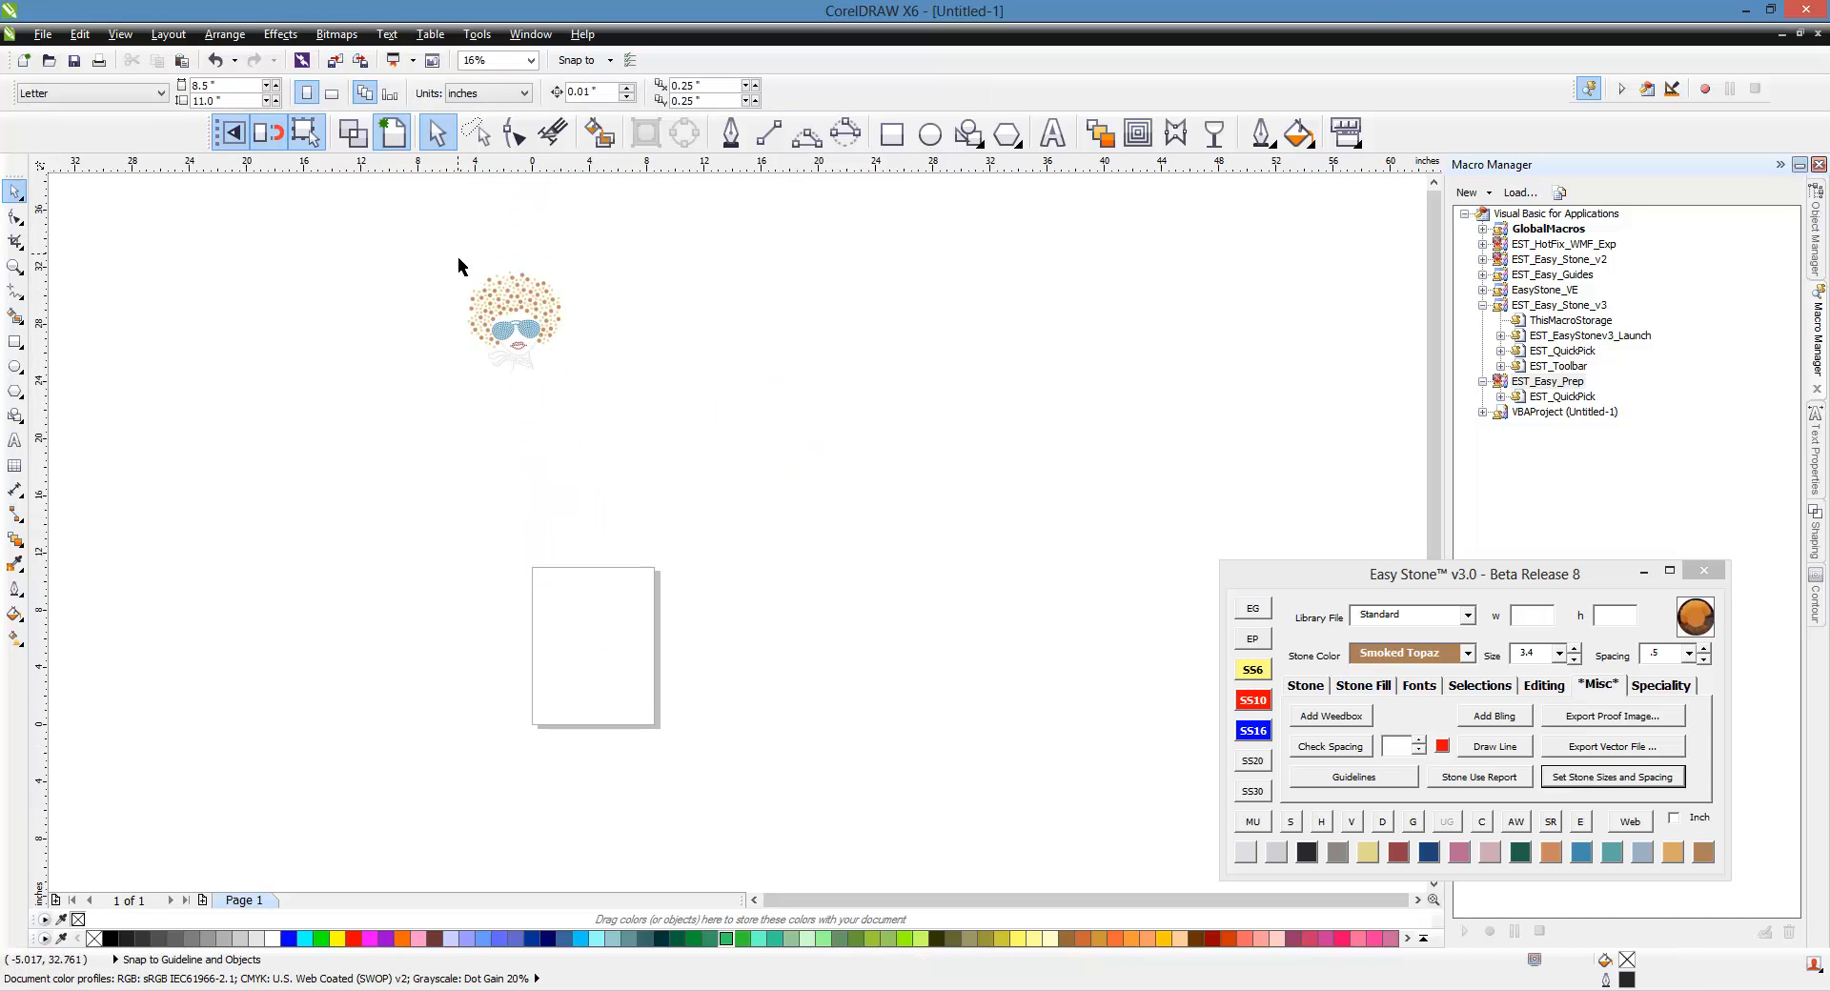
# - Move the whole head design to empty space on the right side of the page
pyautogui.moveTo(424, 234); pyautogui.dragTo(632, 419)
pyautogui.moveTo(596, 351); pyautogui.dragTo(920, 600)
pyautogui.click(958, 706)
pyautogui.scroll(1, 977, 624)
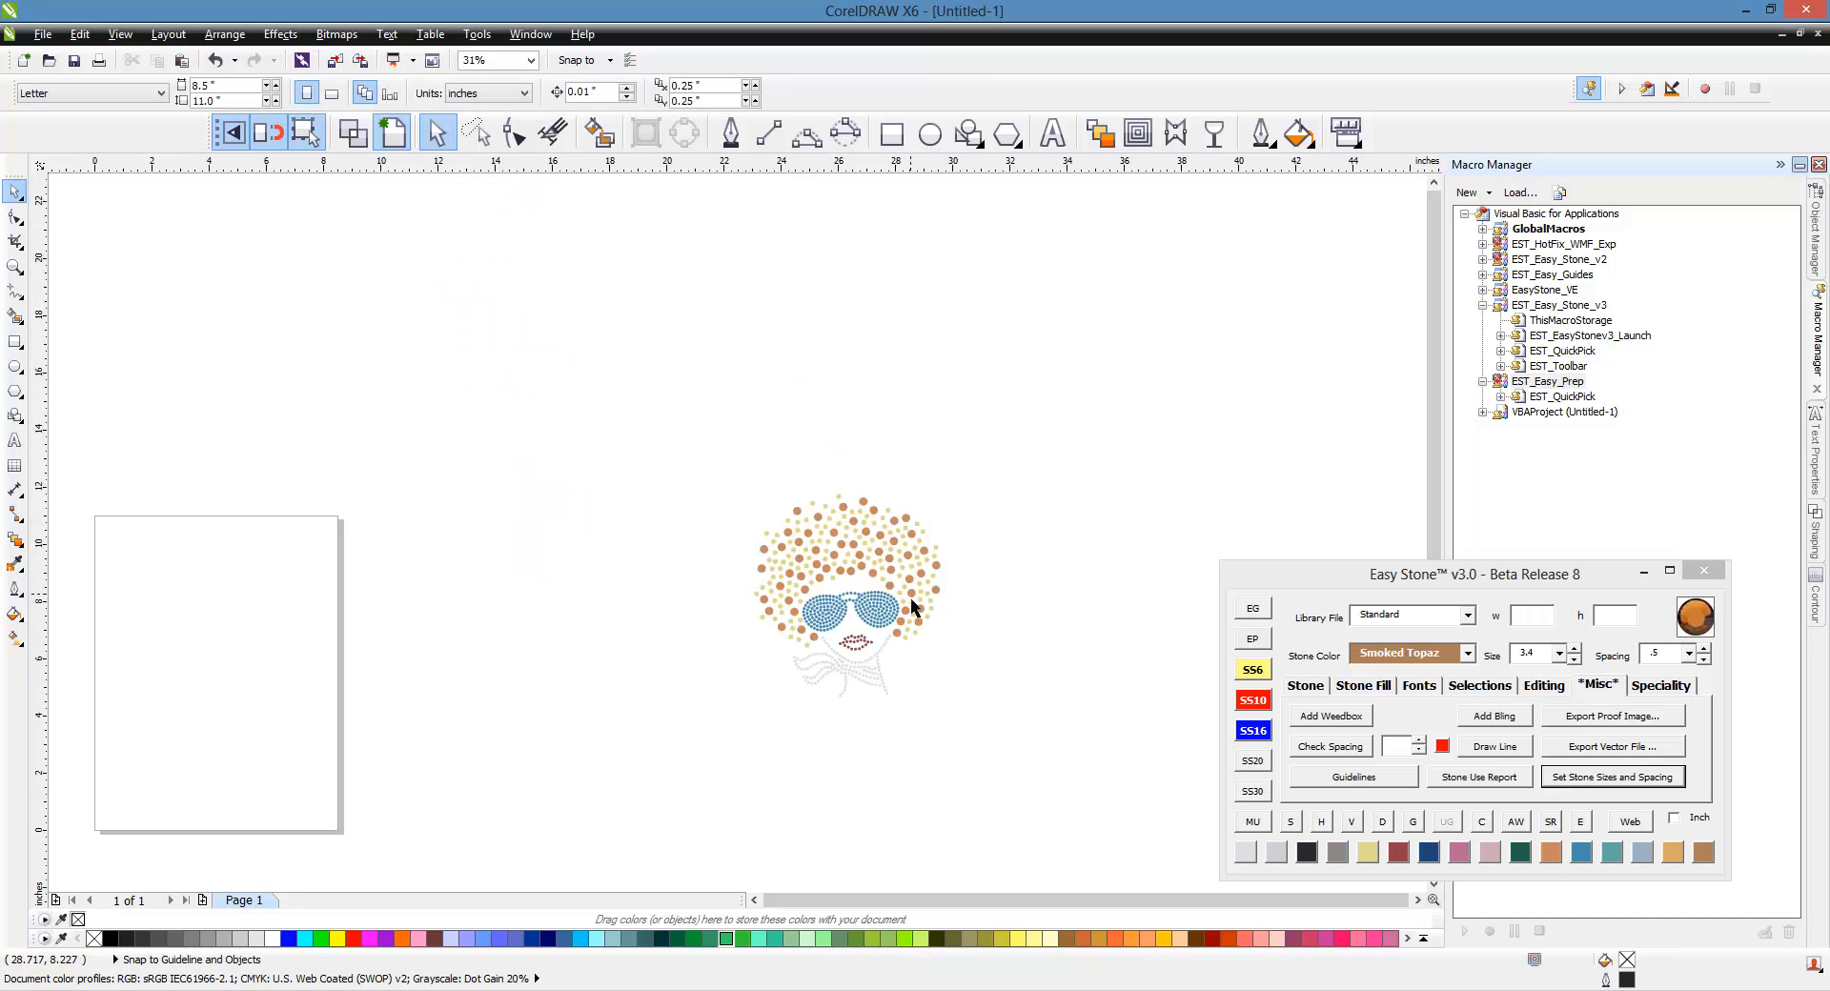
pyautogui.scroll(1, 912, 607)
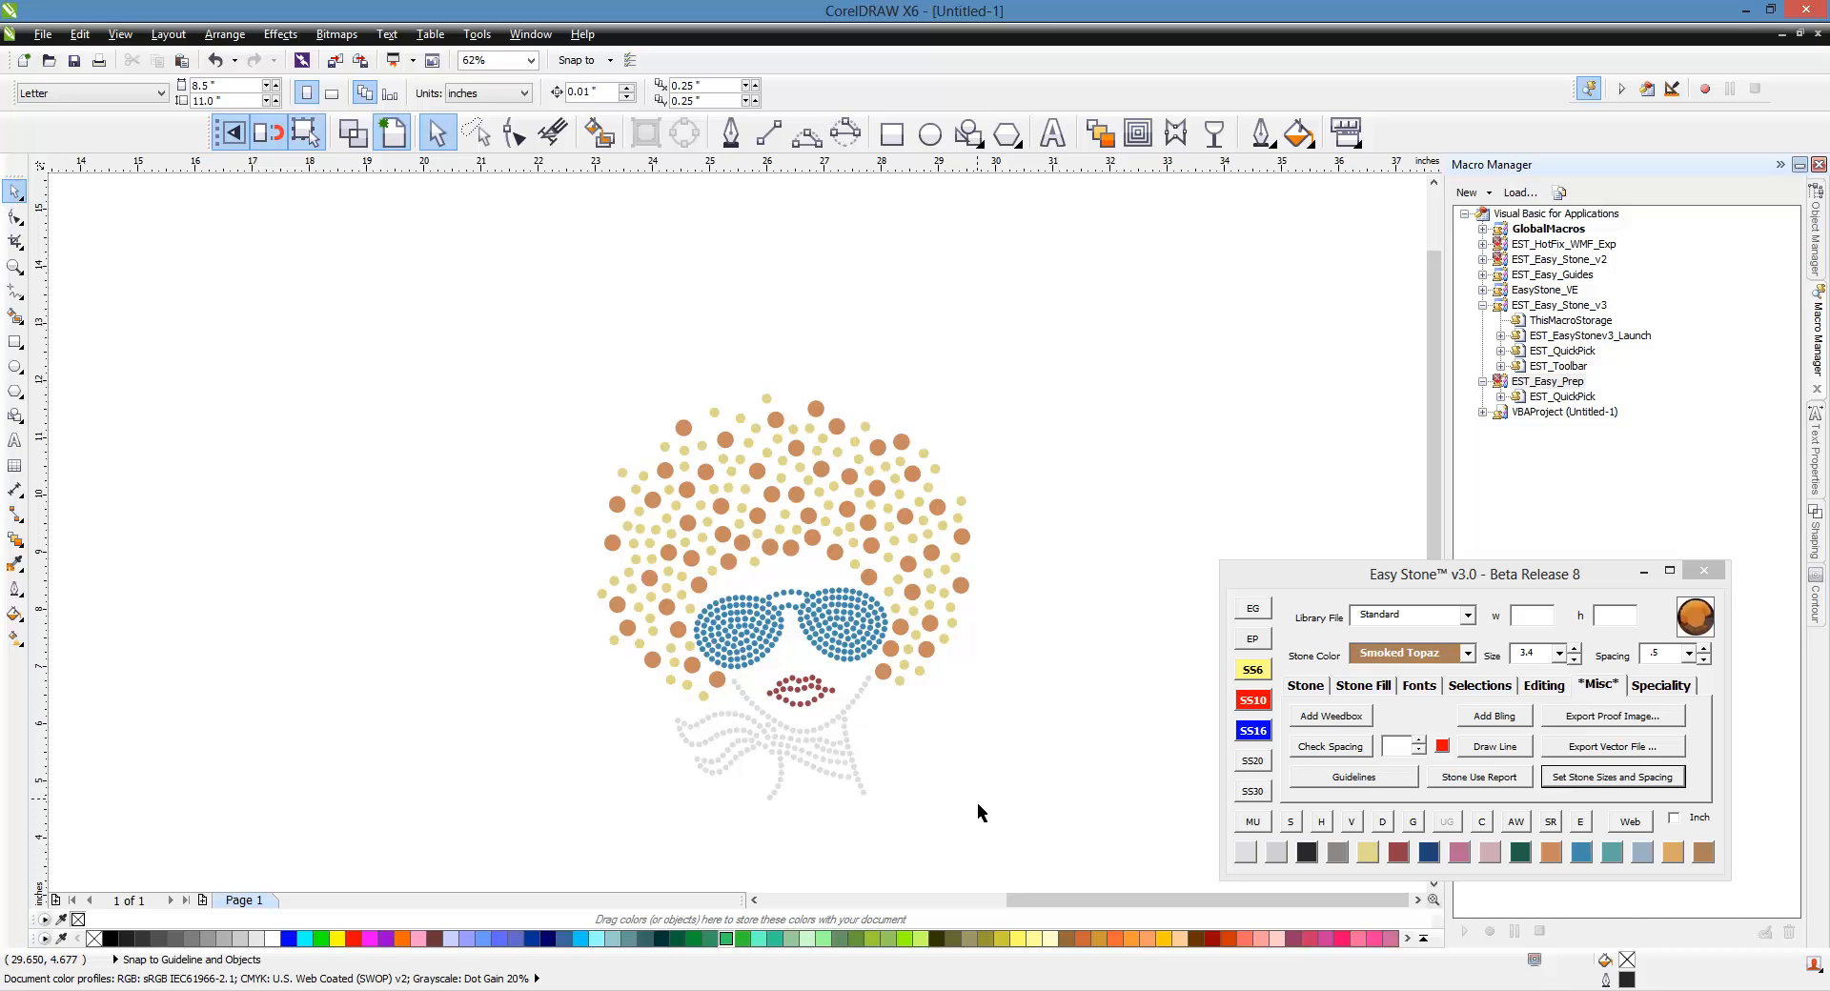
pyautogui.click(1269, 593)
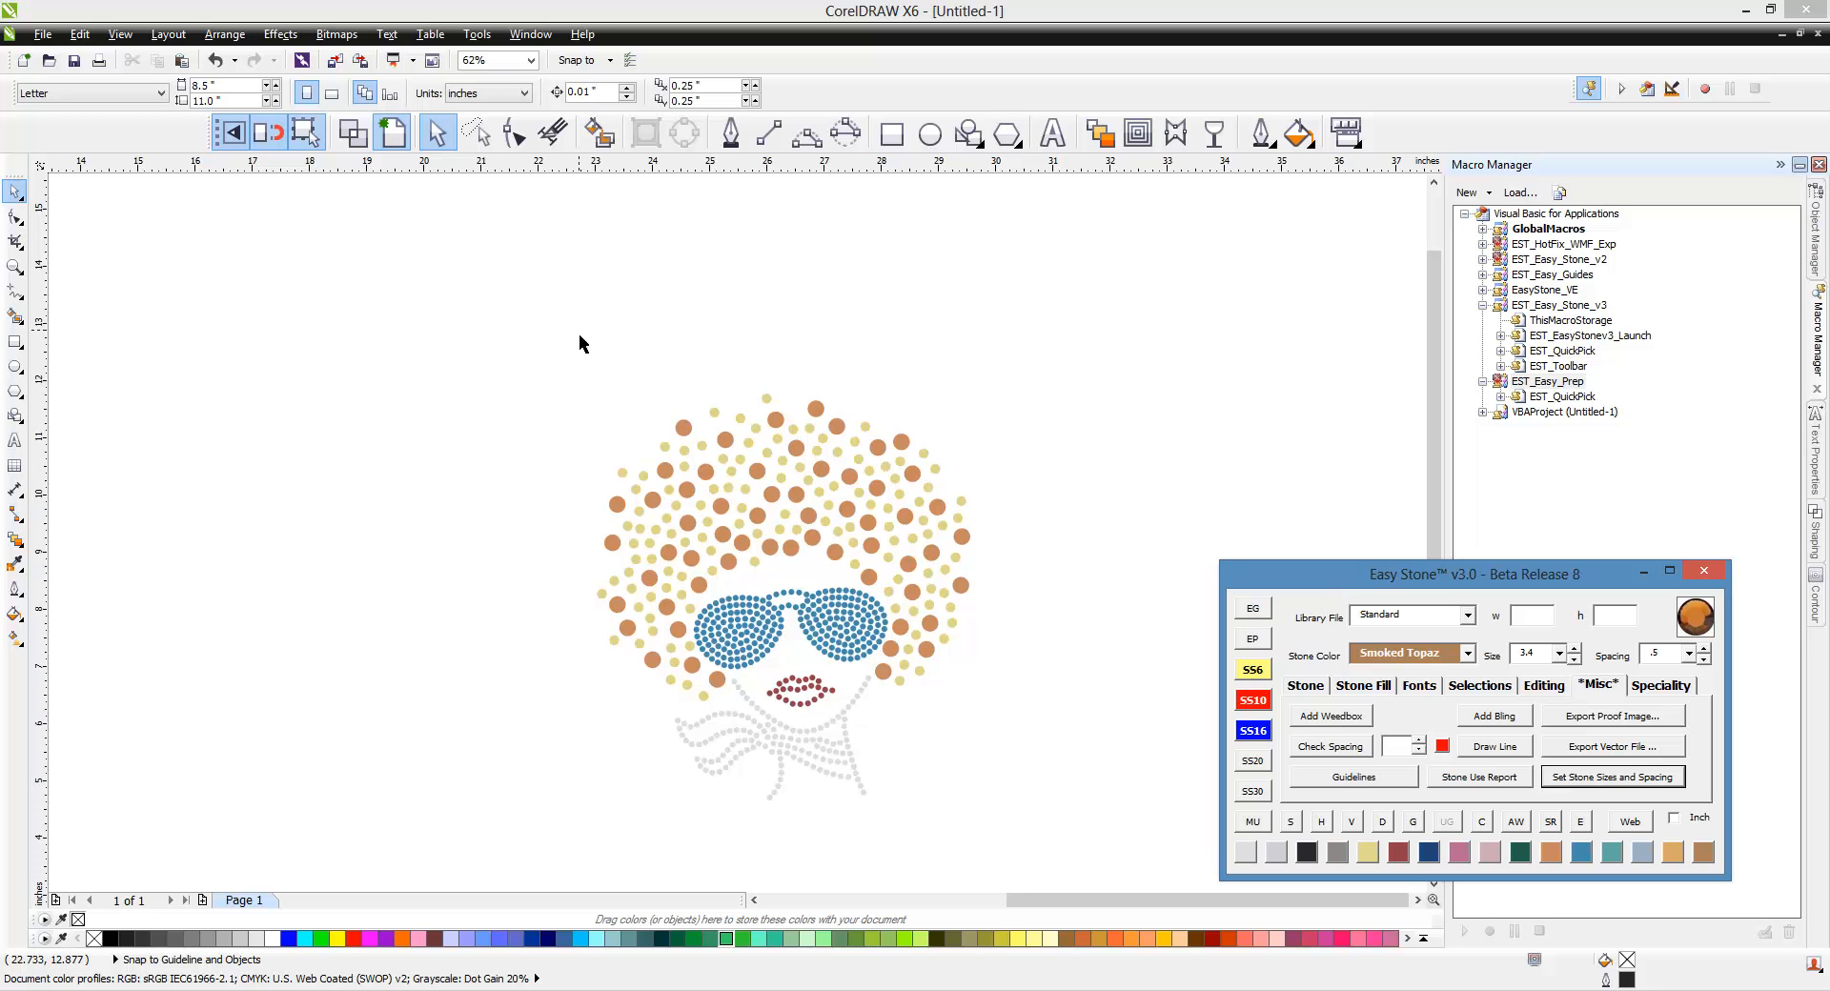
# - Open Easy Prep for the whole head design and start processing its stones by color
pyautogui.moveTo(507, 348); pyautogui.dragTo(1060, 847)
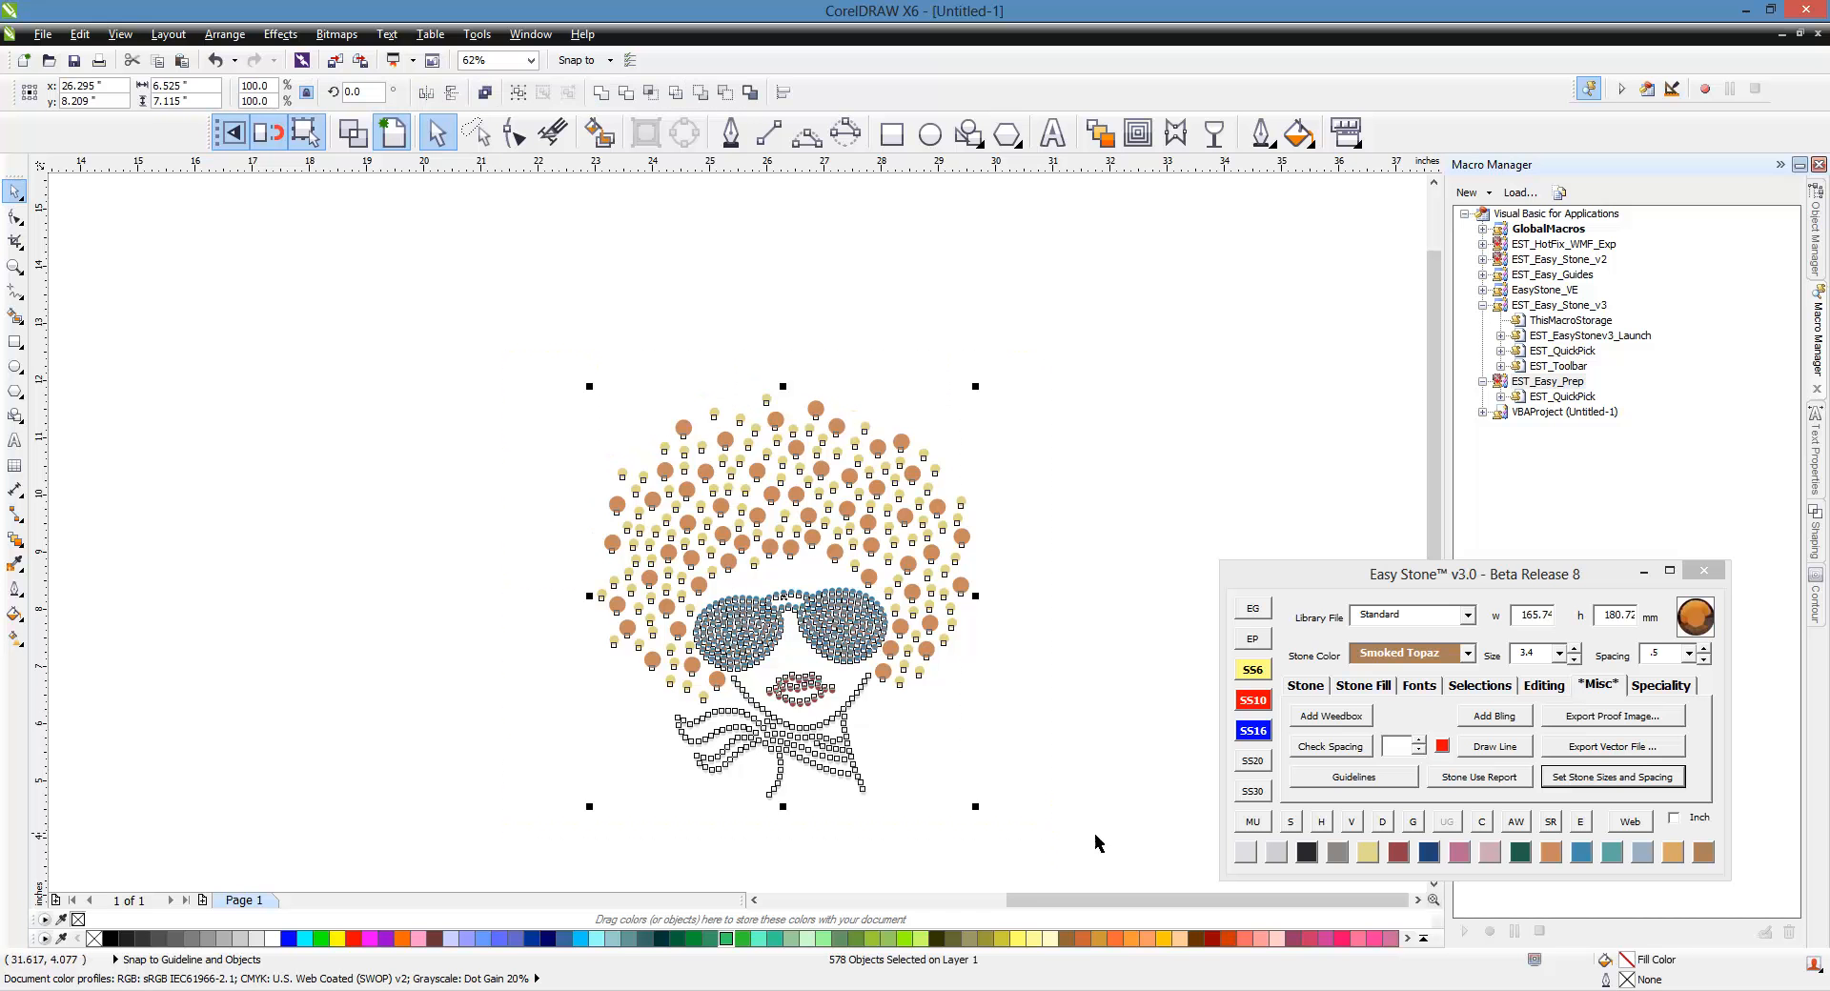
pyautogui.click(1260, 643)
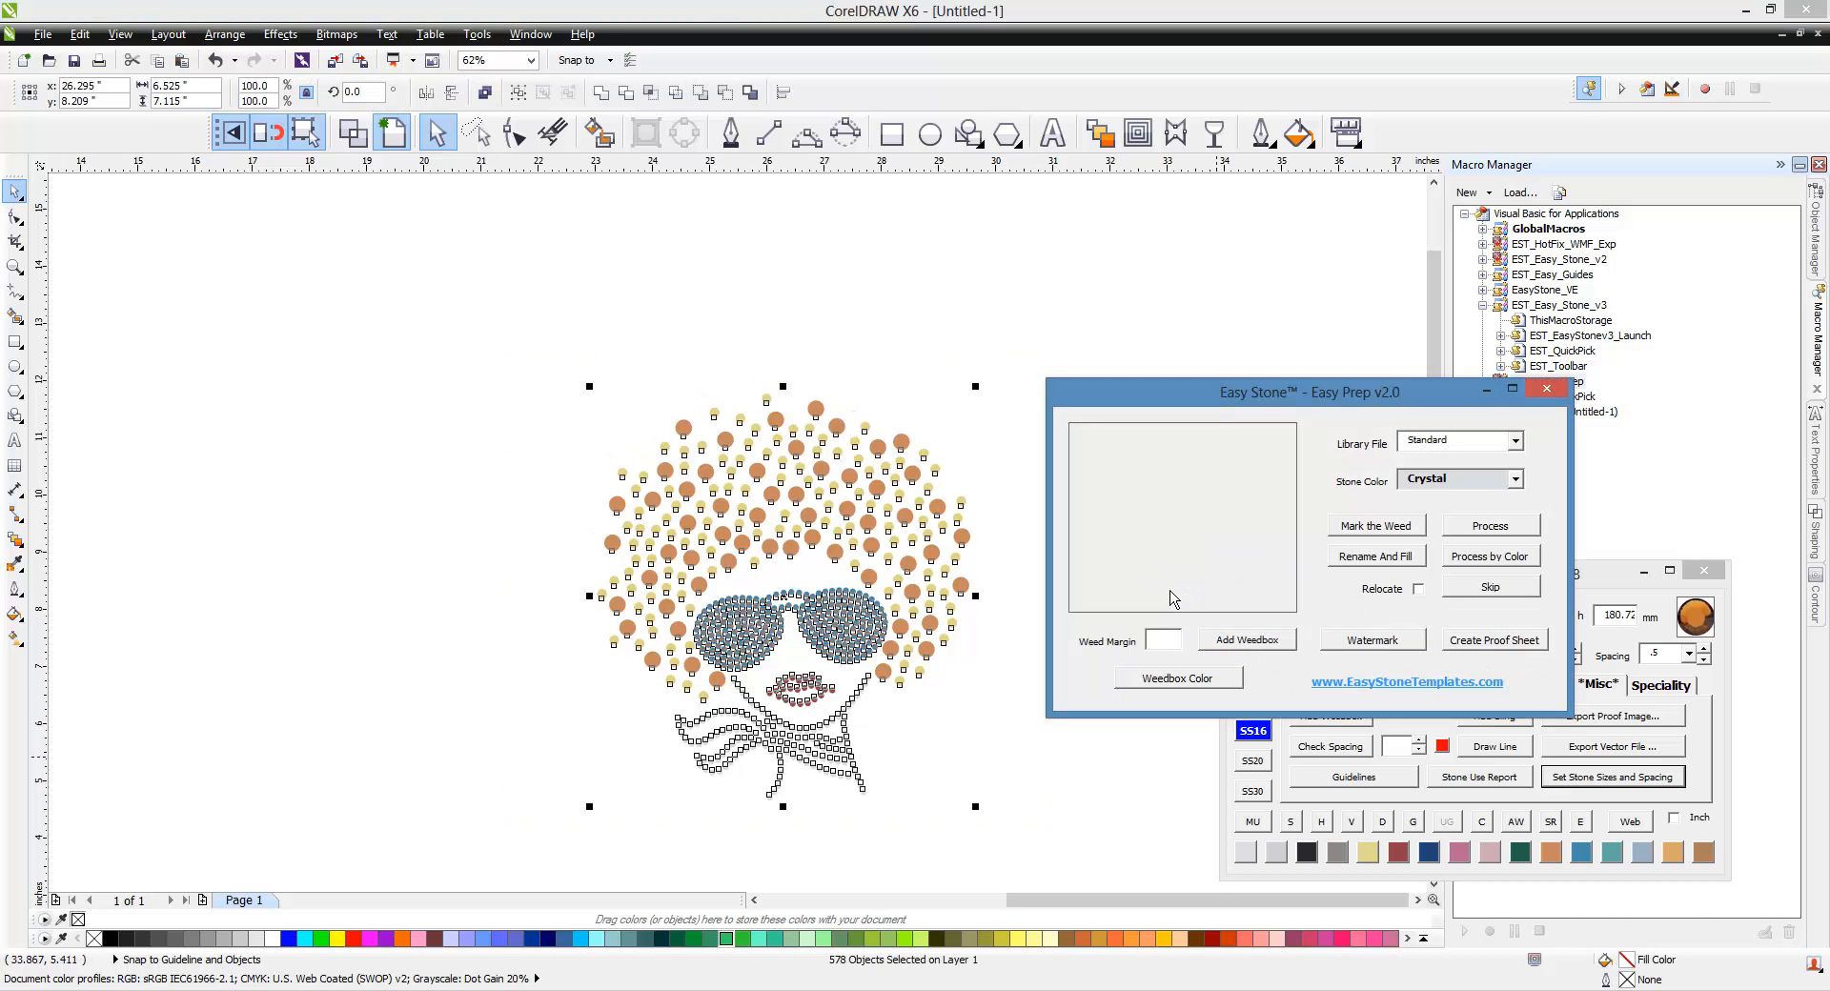
pyautogui.click(1518, 563)
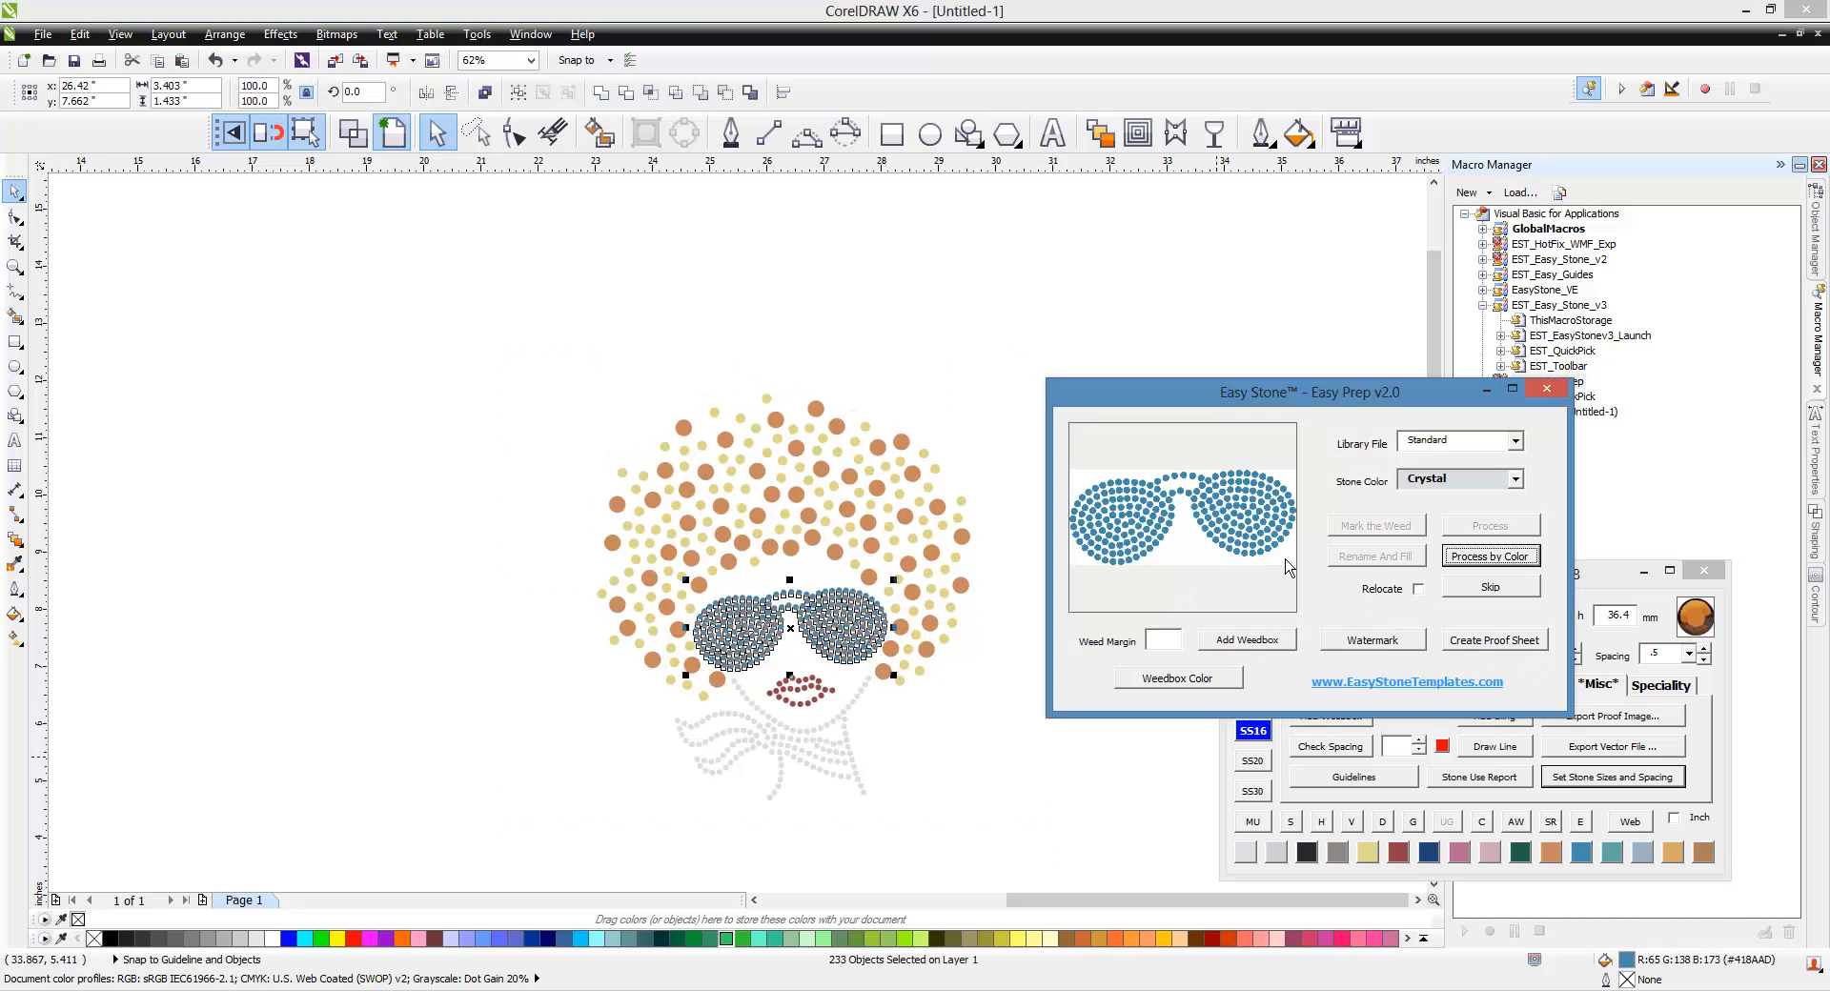
# - Process the sunglasses stones by color as Aquamarine from the Standard library
pyautogui.click(1516, 479)
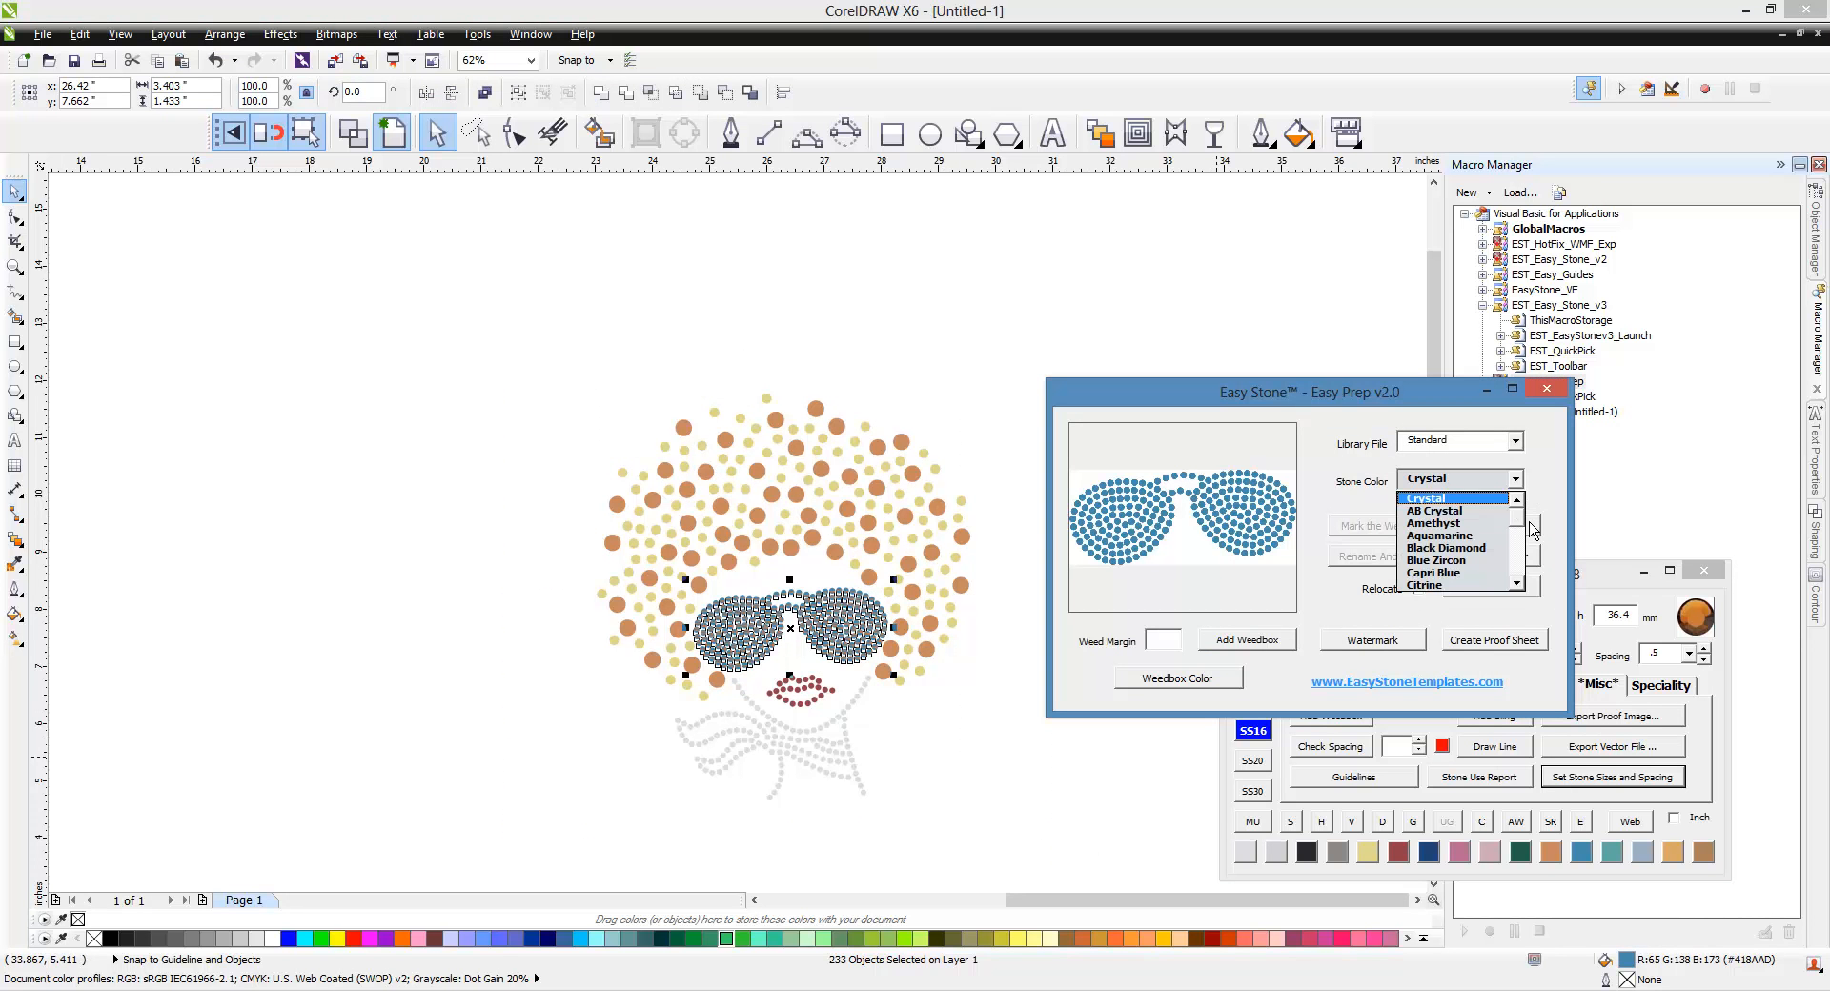
pyautogui.click(1449, 536)
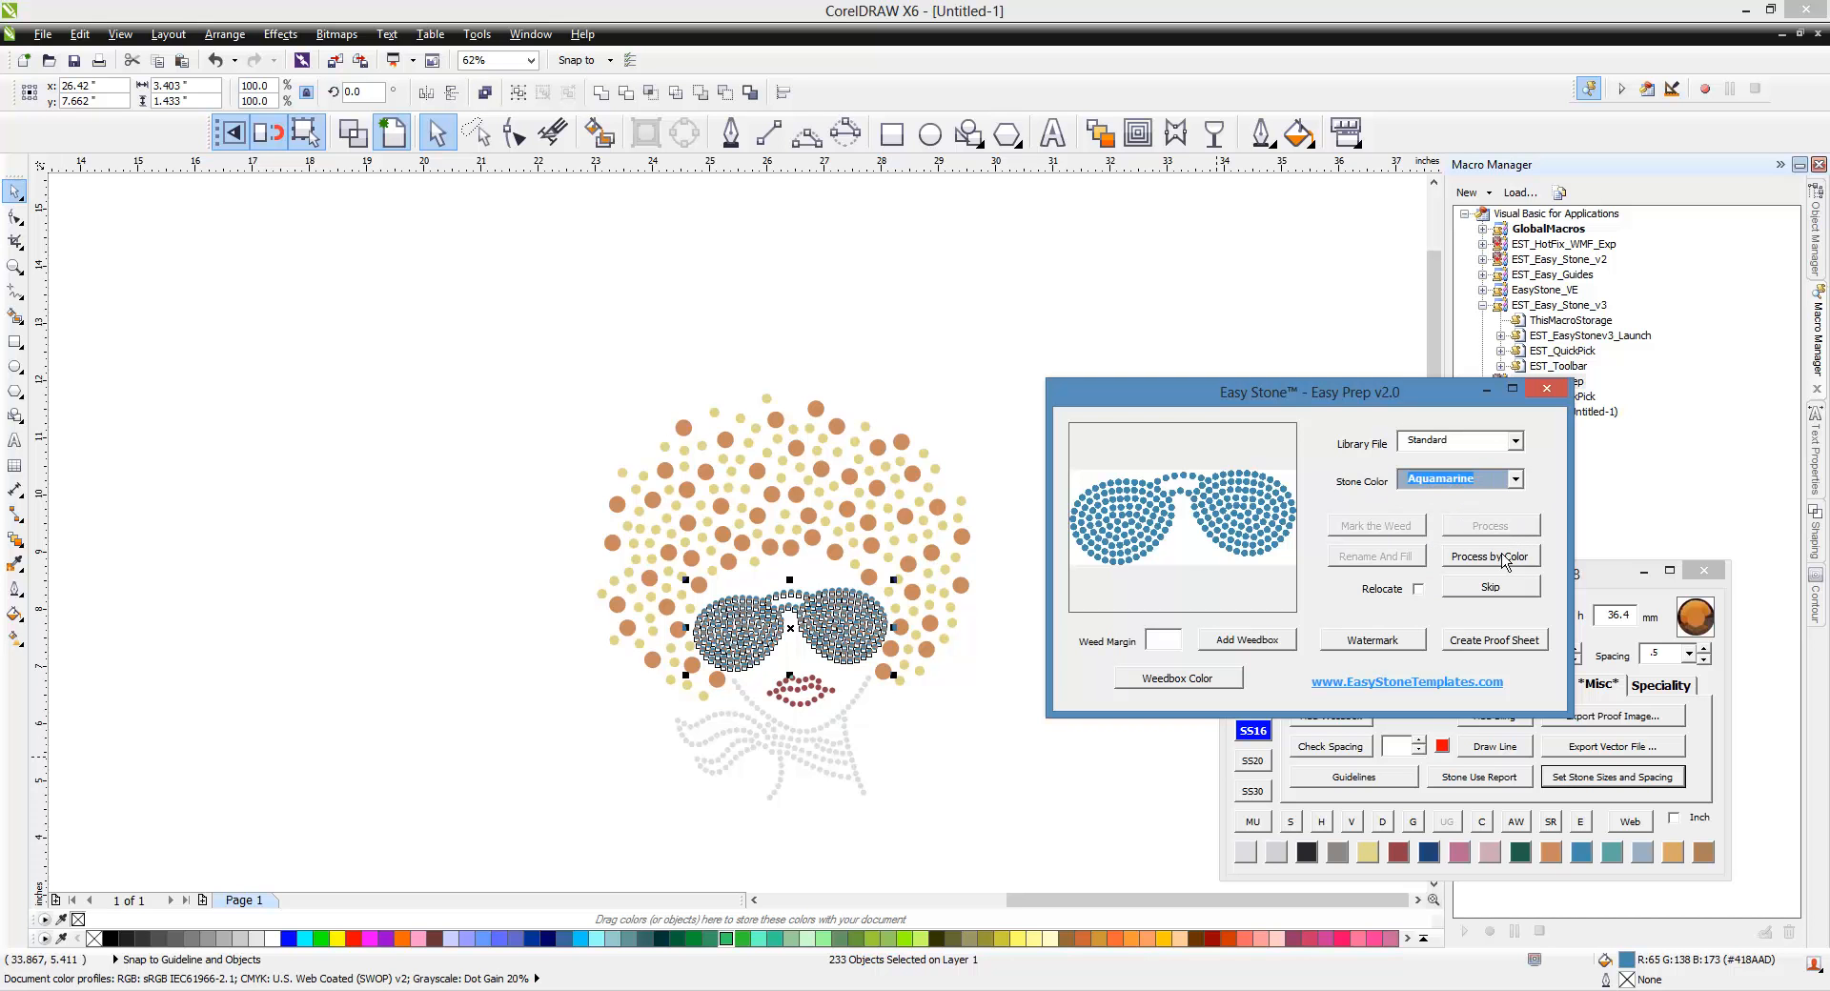
pyautogui.click(1505, 561)
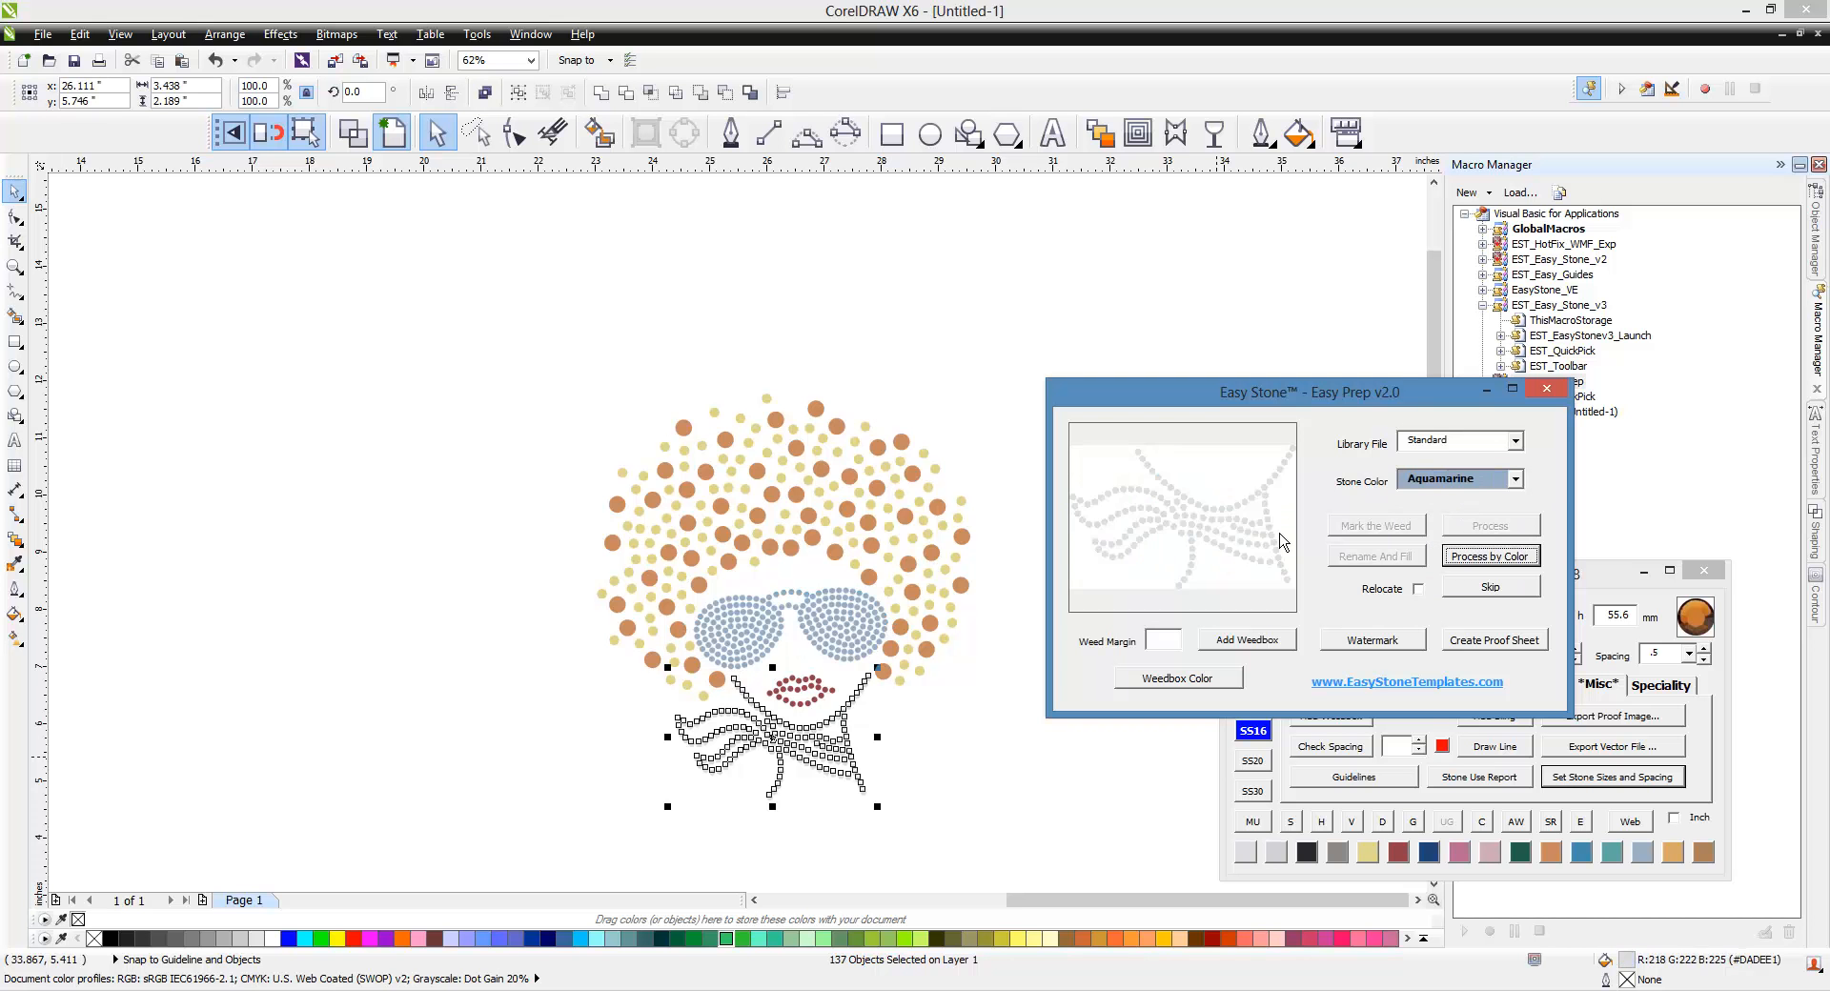
# - Process the pale scarf and chin stones by color as Crystal
pyautogui.click(1517, 480)
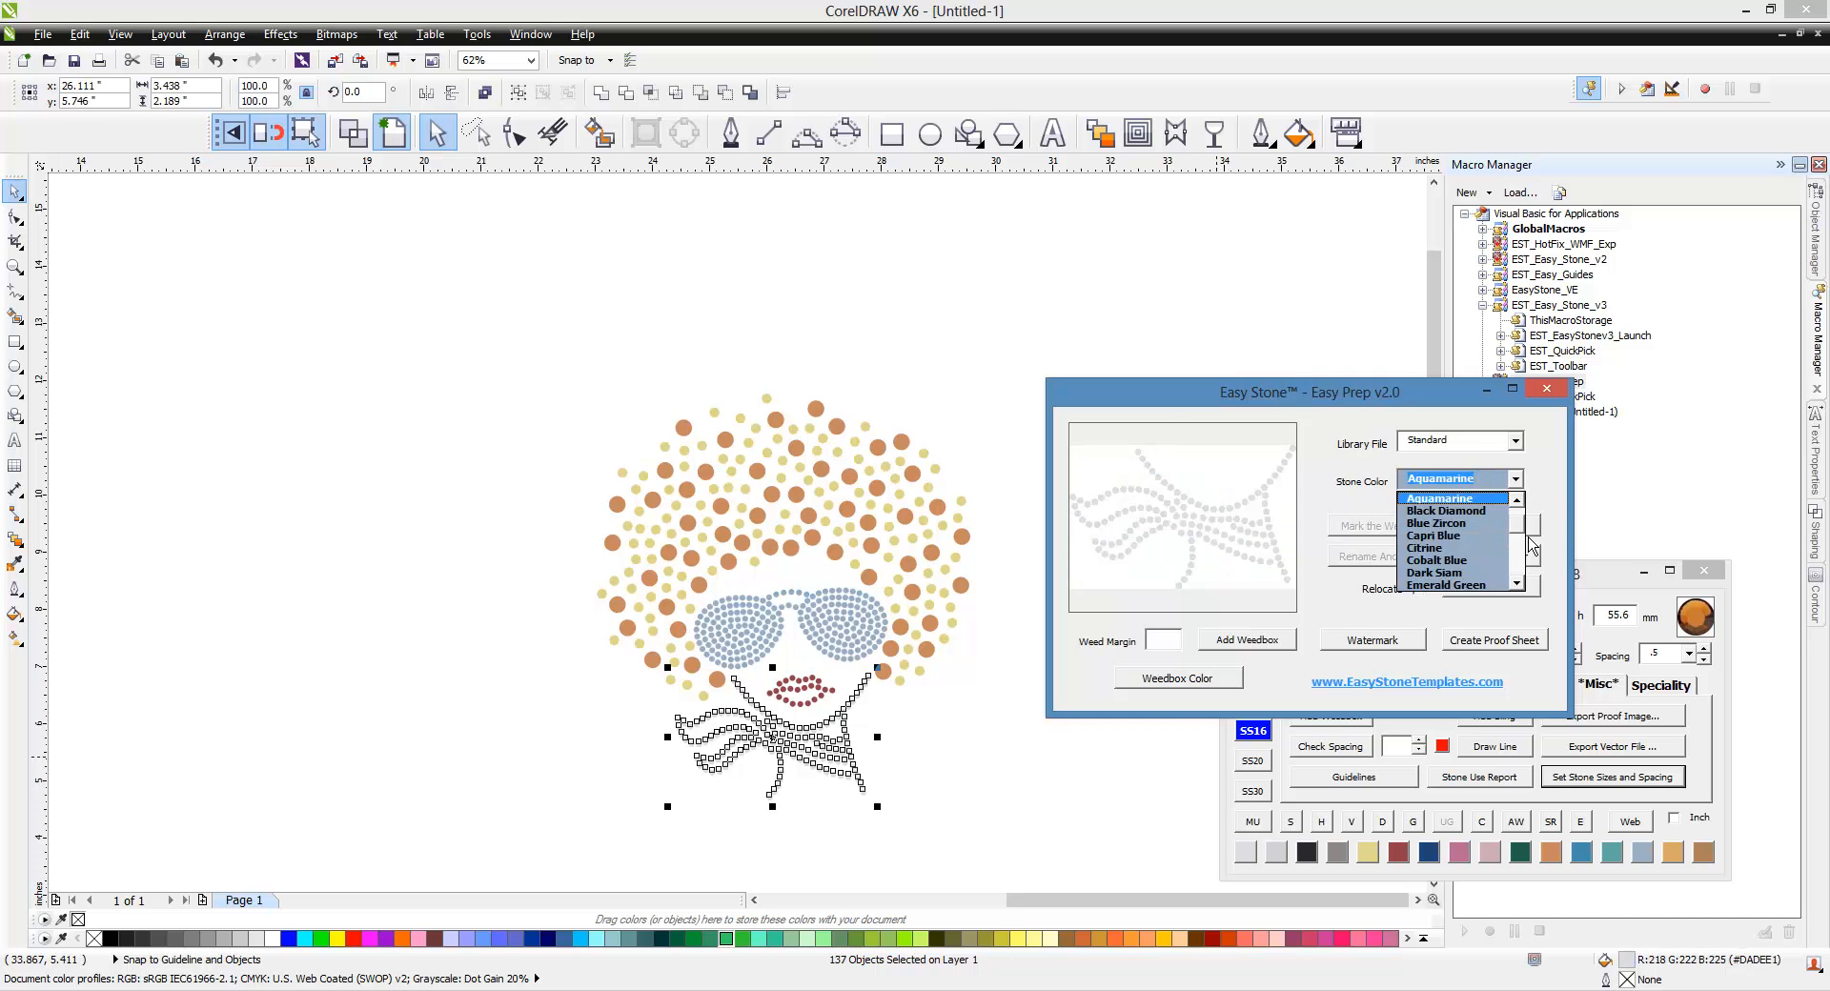
pyautogui.scroll(-1, 1532, 546)
pyautogui.click(1459, 530)
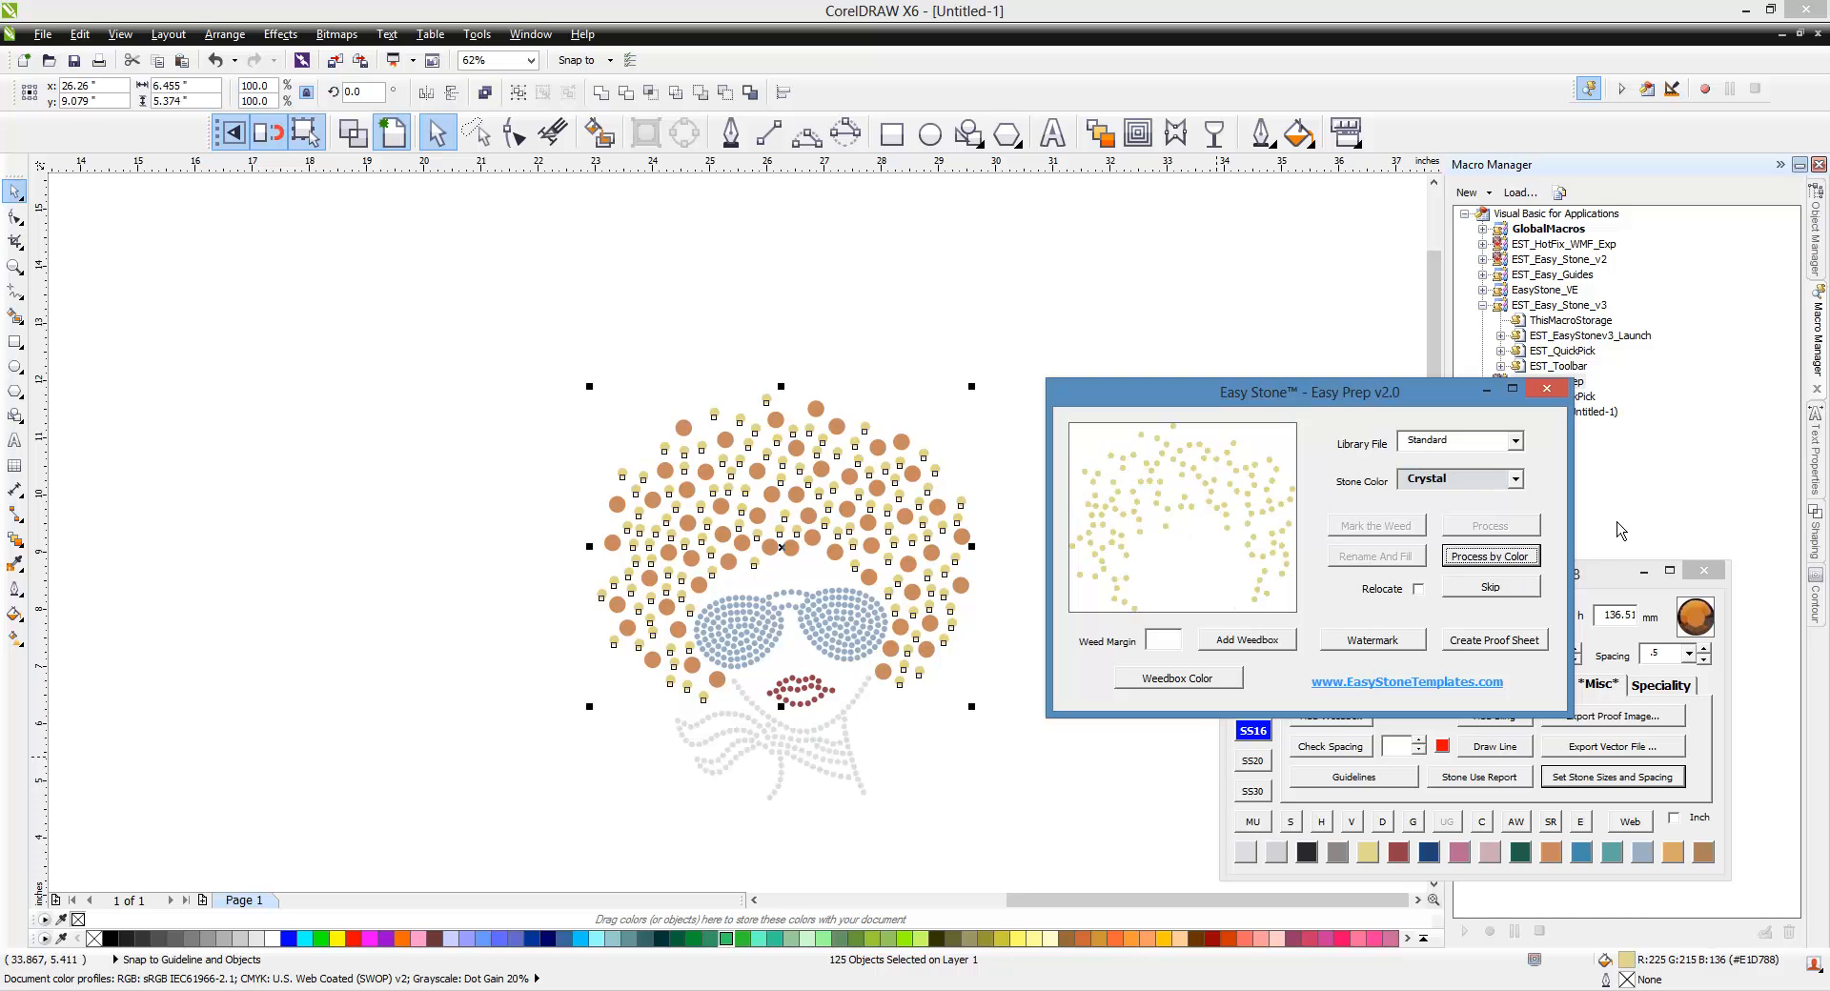
# - Process the small yellow hair stones by color as Emerald Green
pyautogui.click(1515, 478)
pyautogui.scroll(-1, 1529, 540)
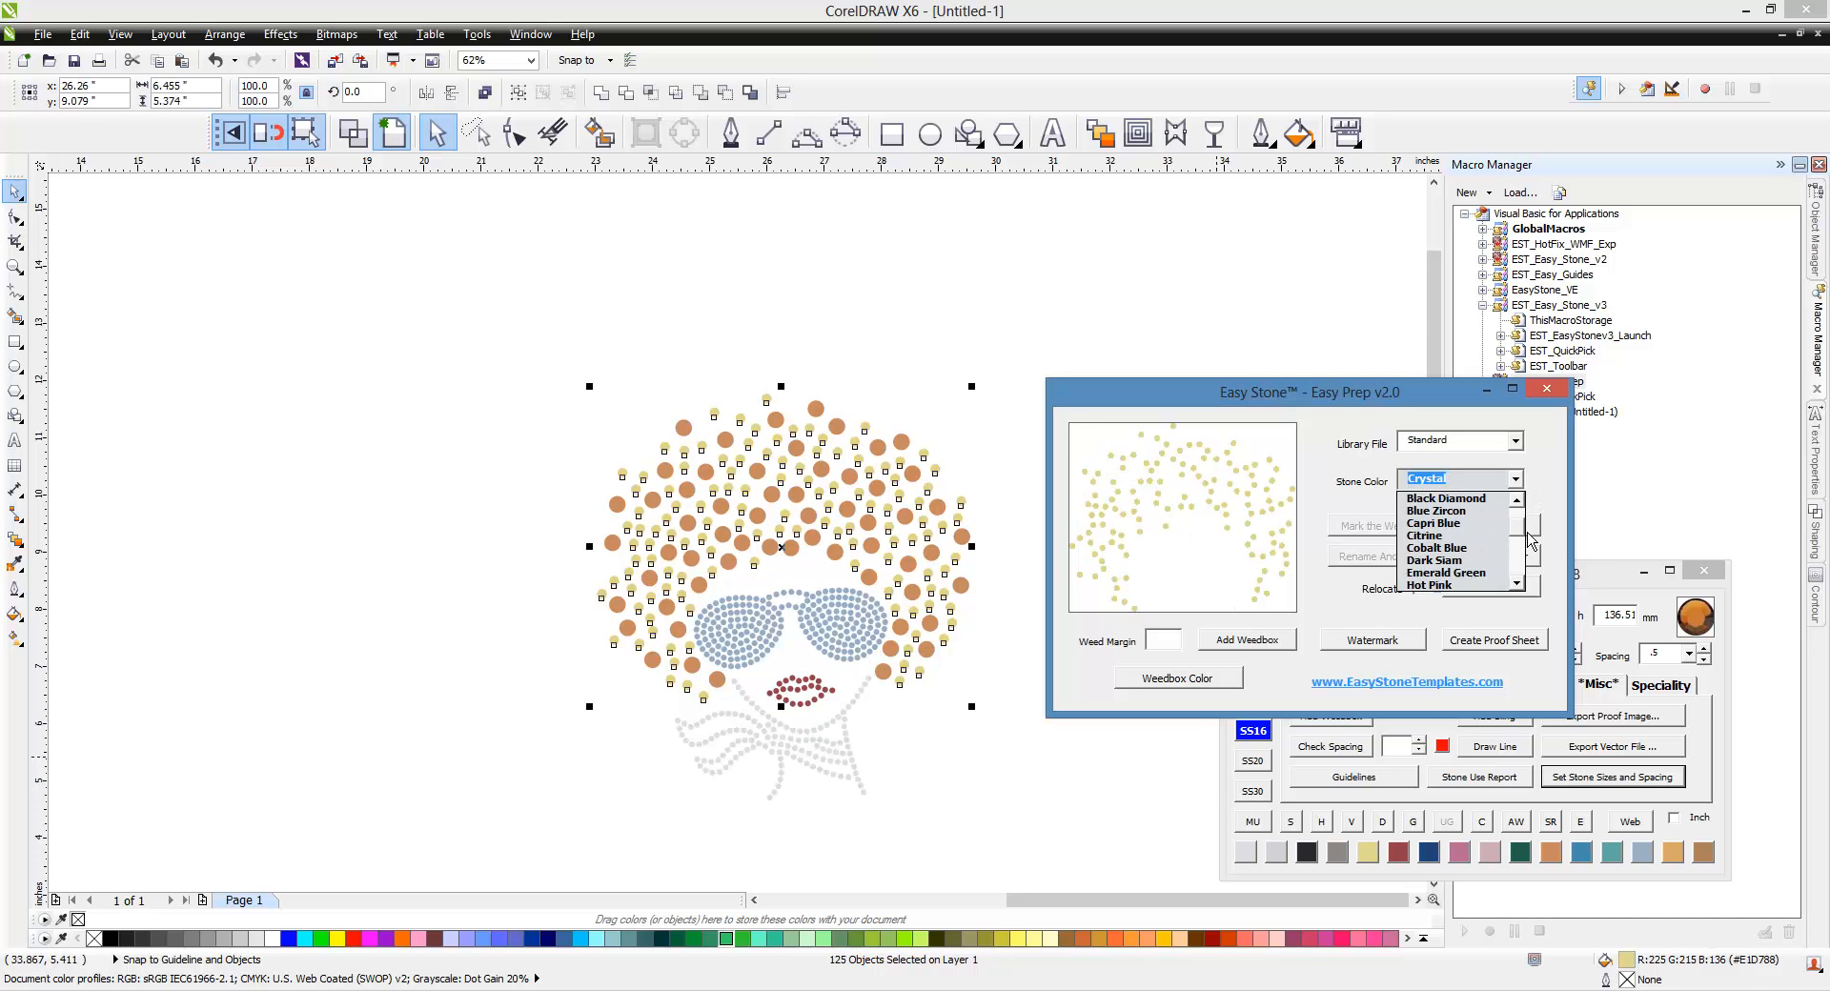
pyautogui.scroll(-1, 1529, 542)
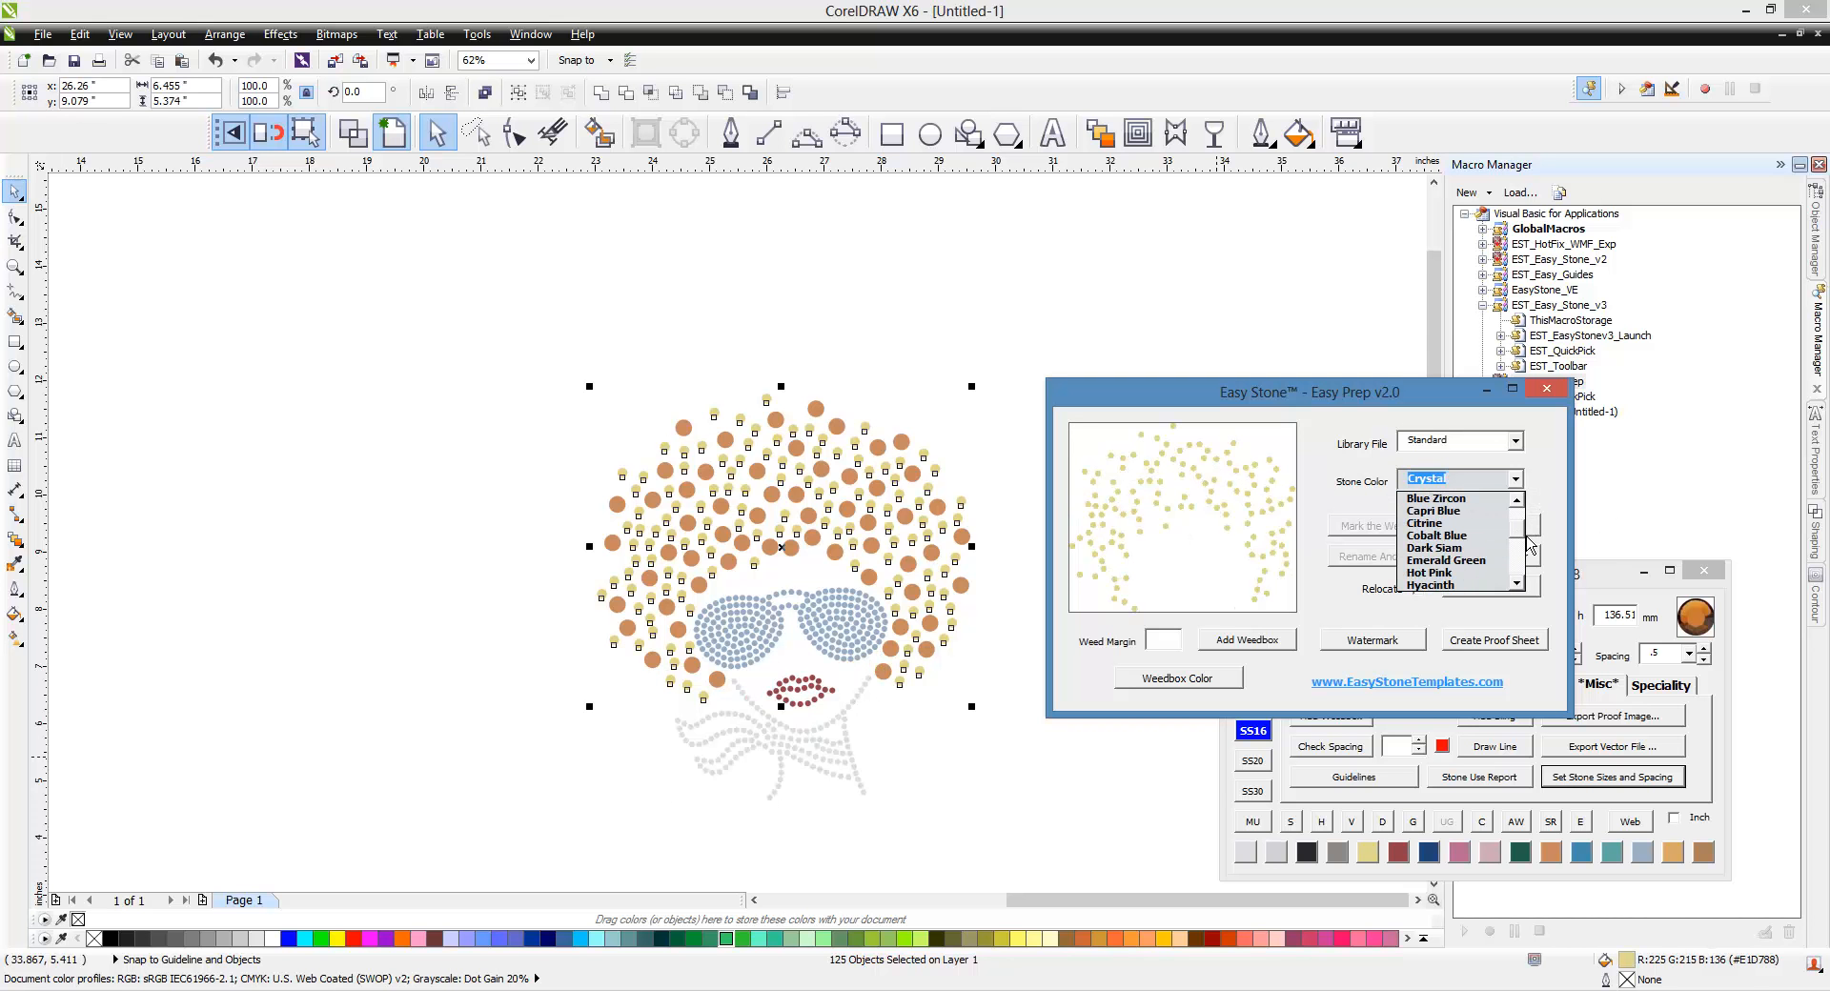
pyautogui.click(1487, 563)
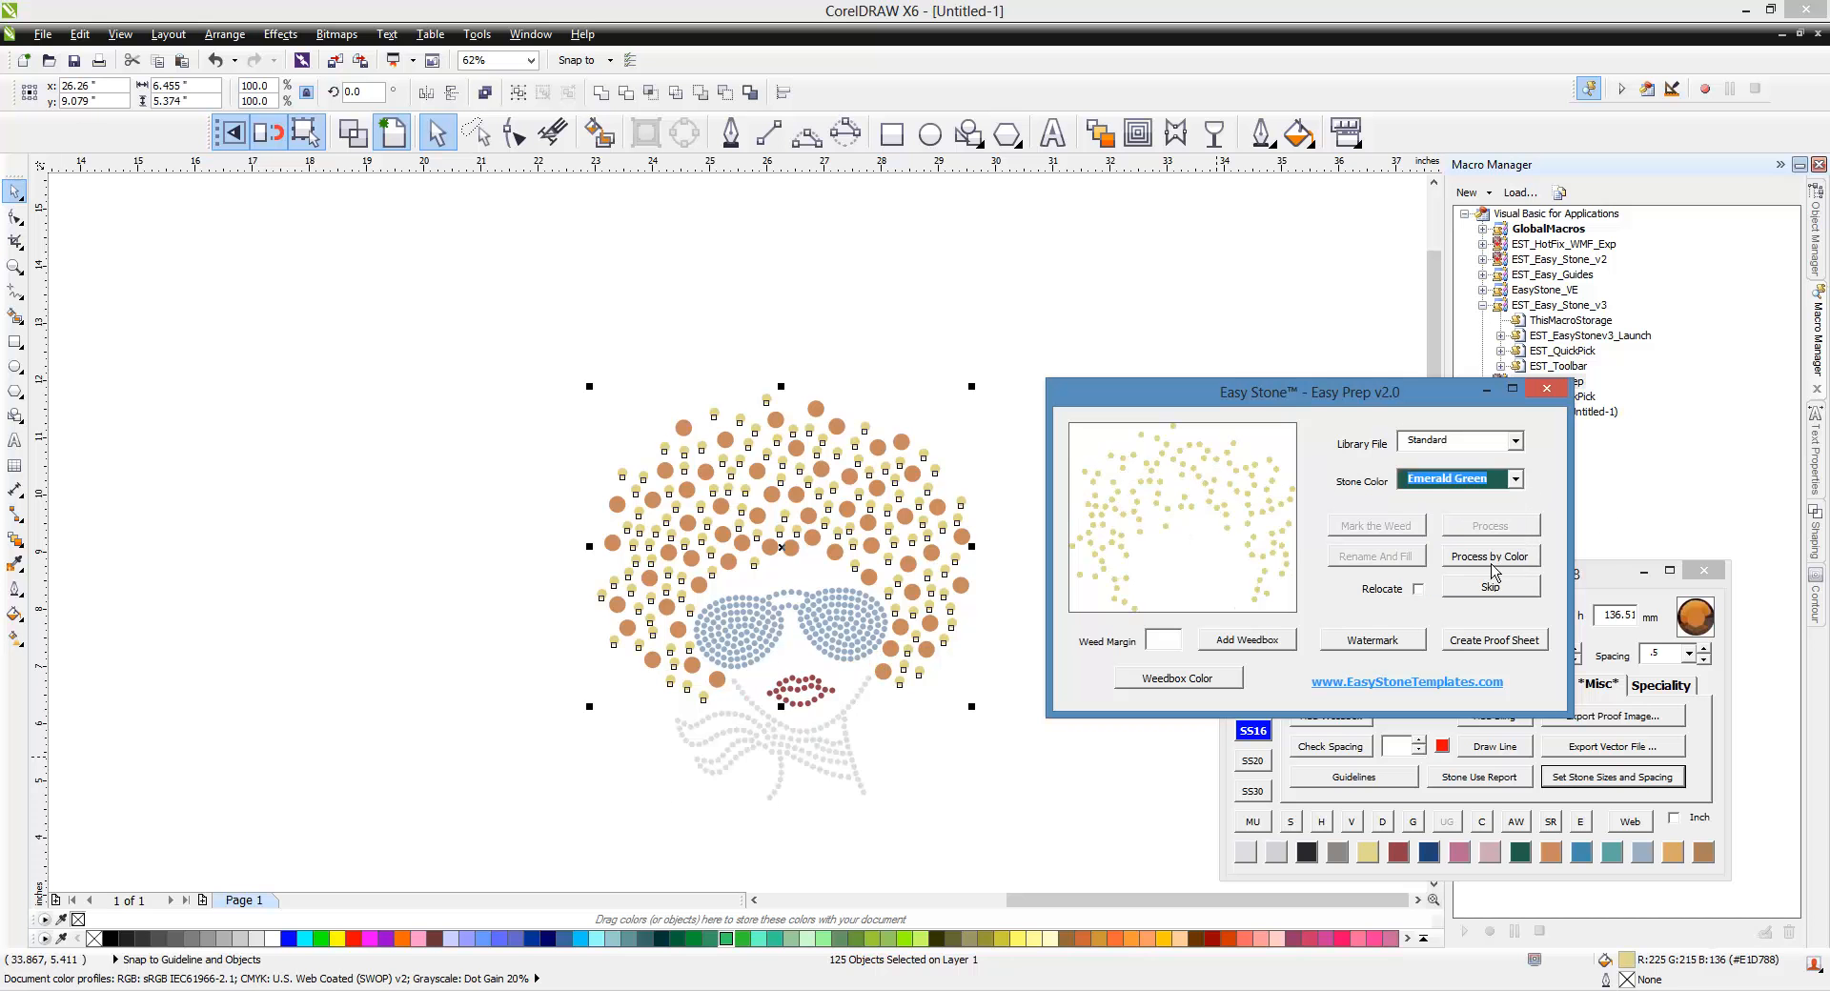
pyautogui.click(1476, 556)
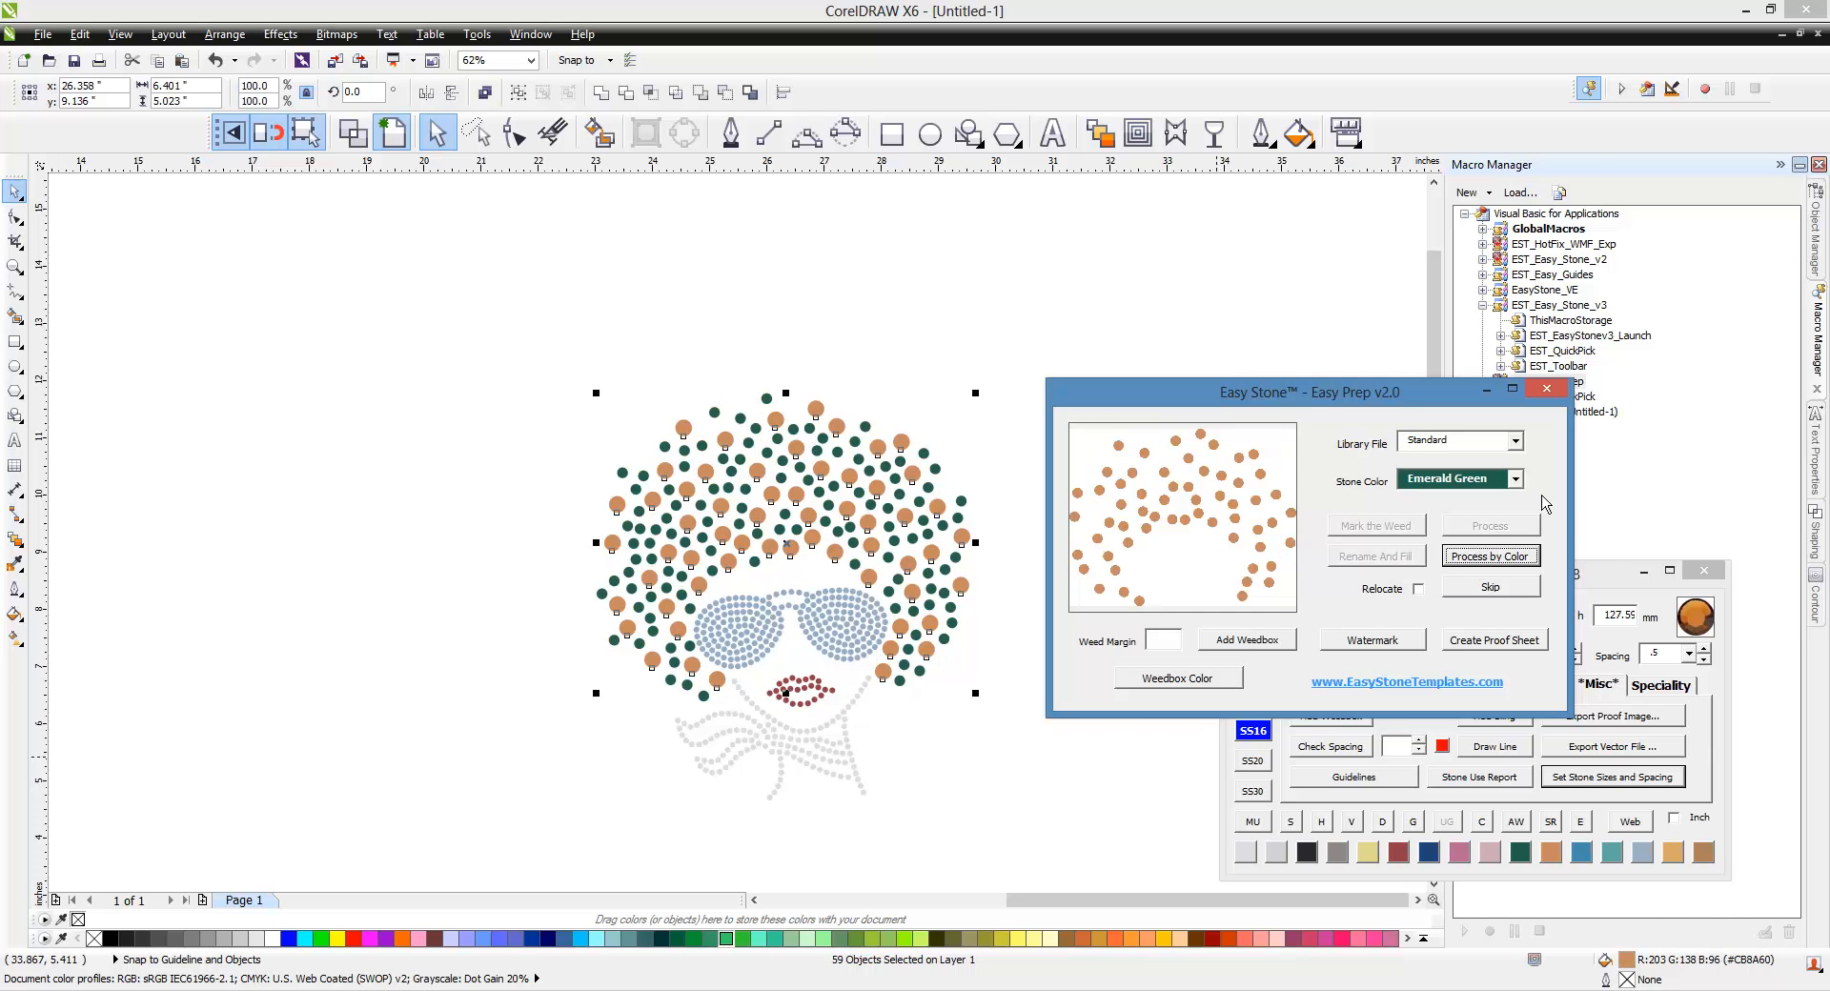
# - Process the large orange hair stones and the lip stones by color as Lt Siam, and close Easy Prep
pyautogui.click(1518, 482)
pyautogui.scroll(-2, 1530, 553)
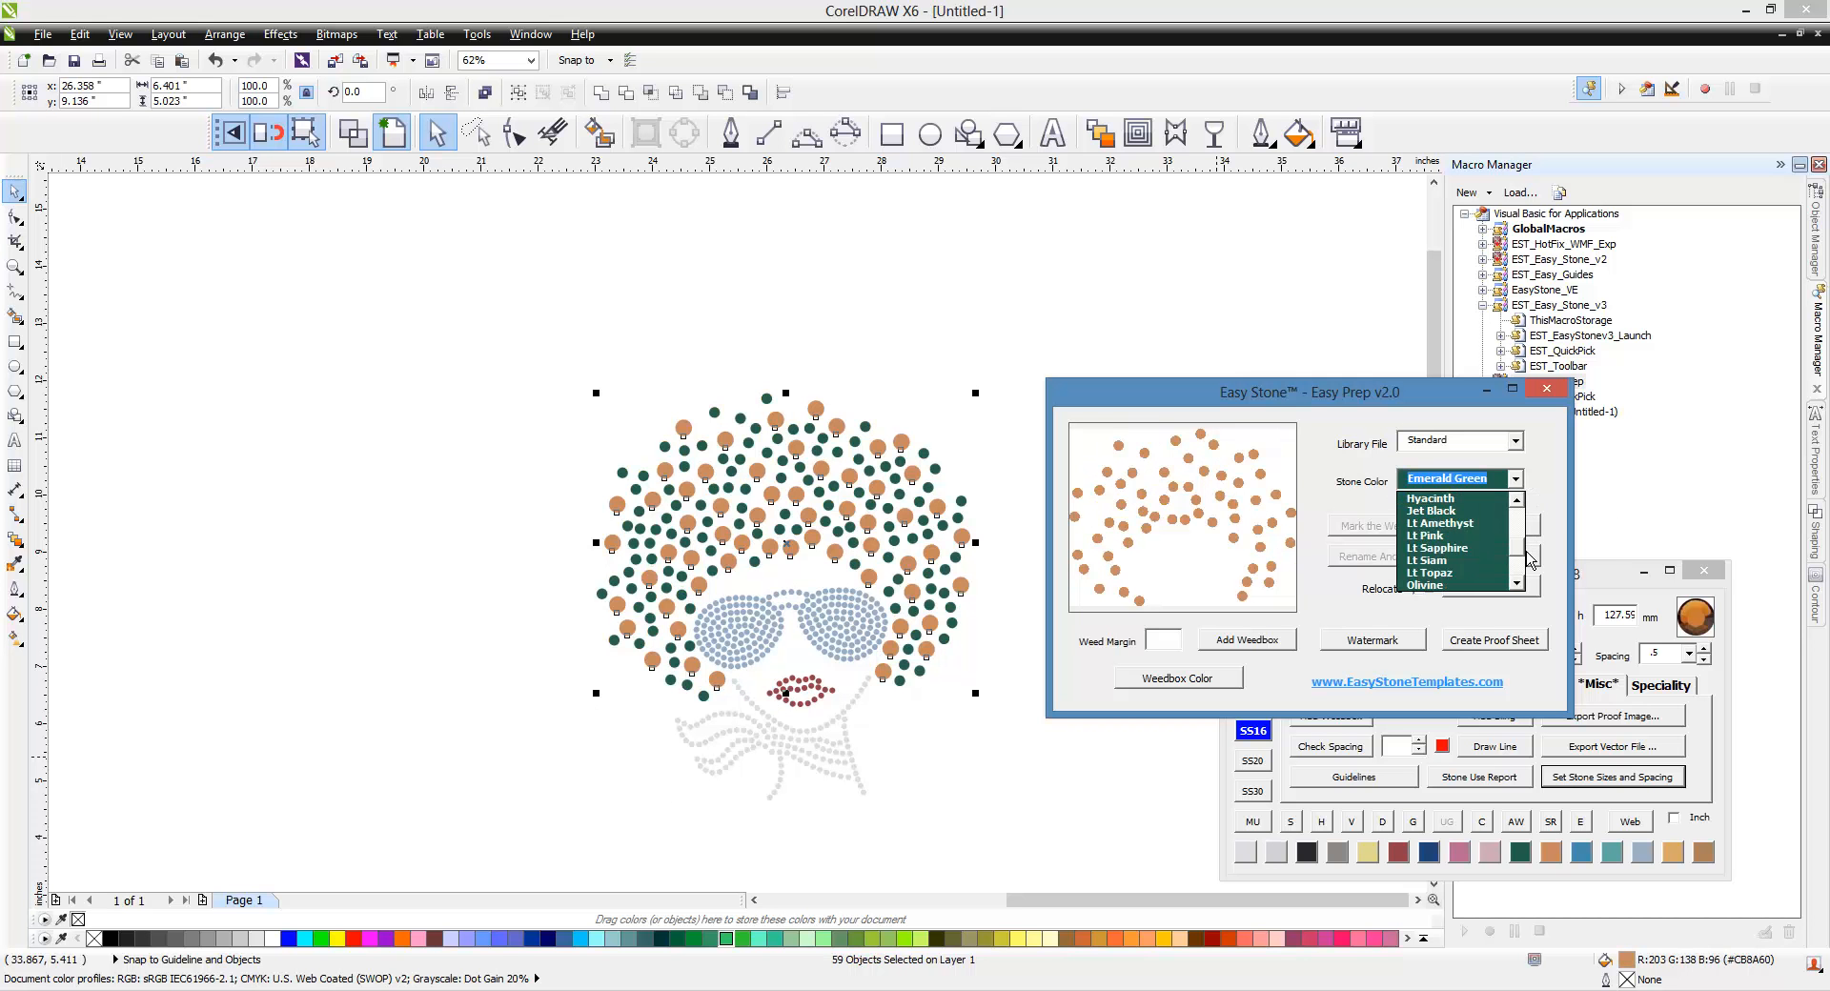
pyautogui.click(1468, 561)
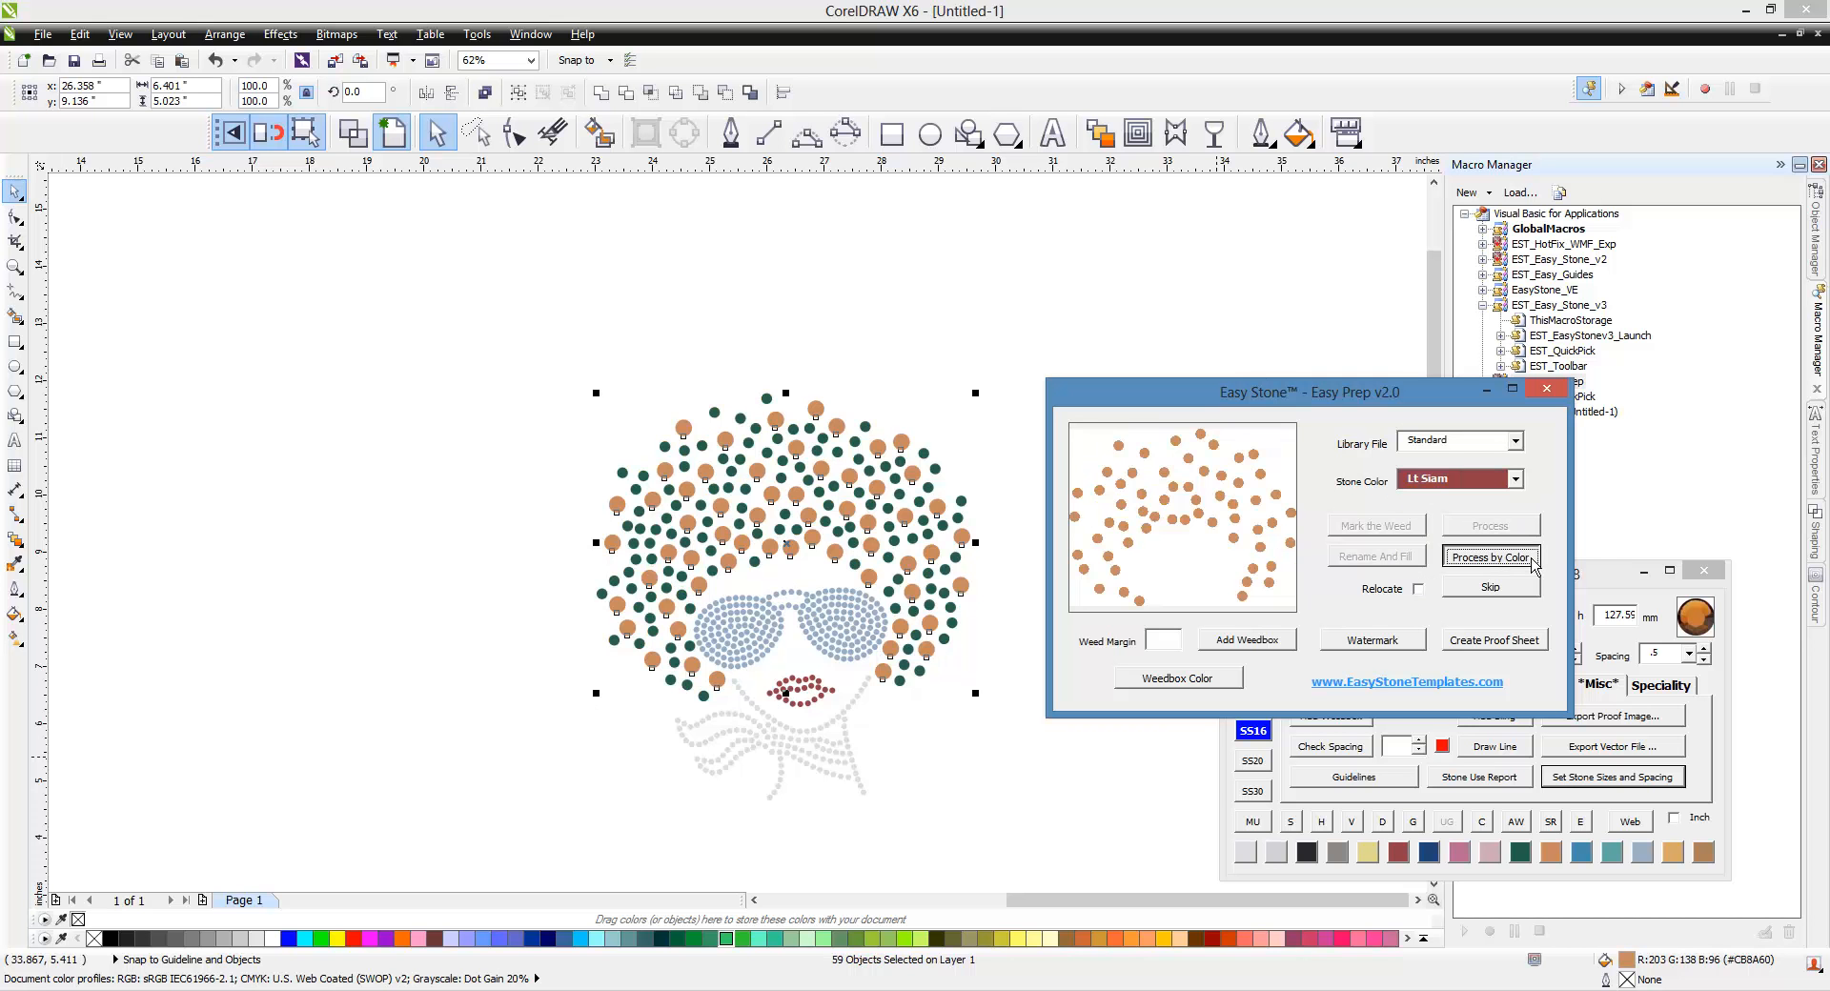
pyautogui.click(1532, 562)
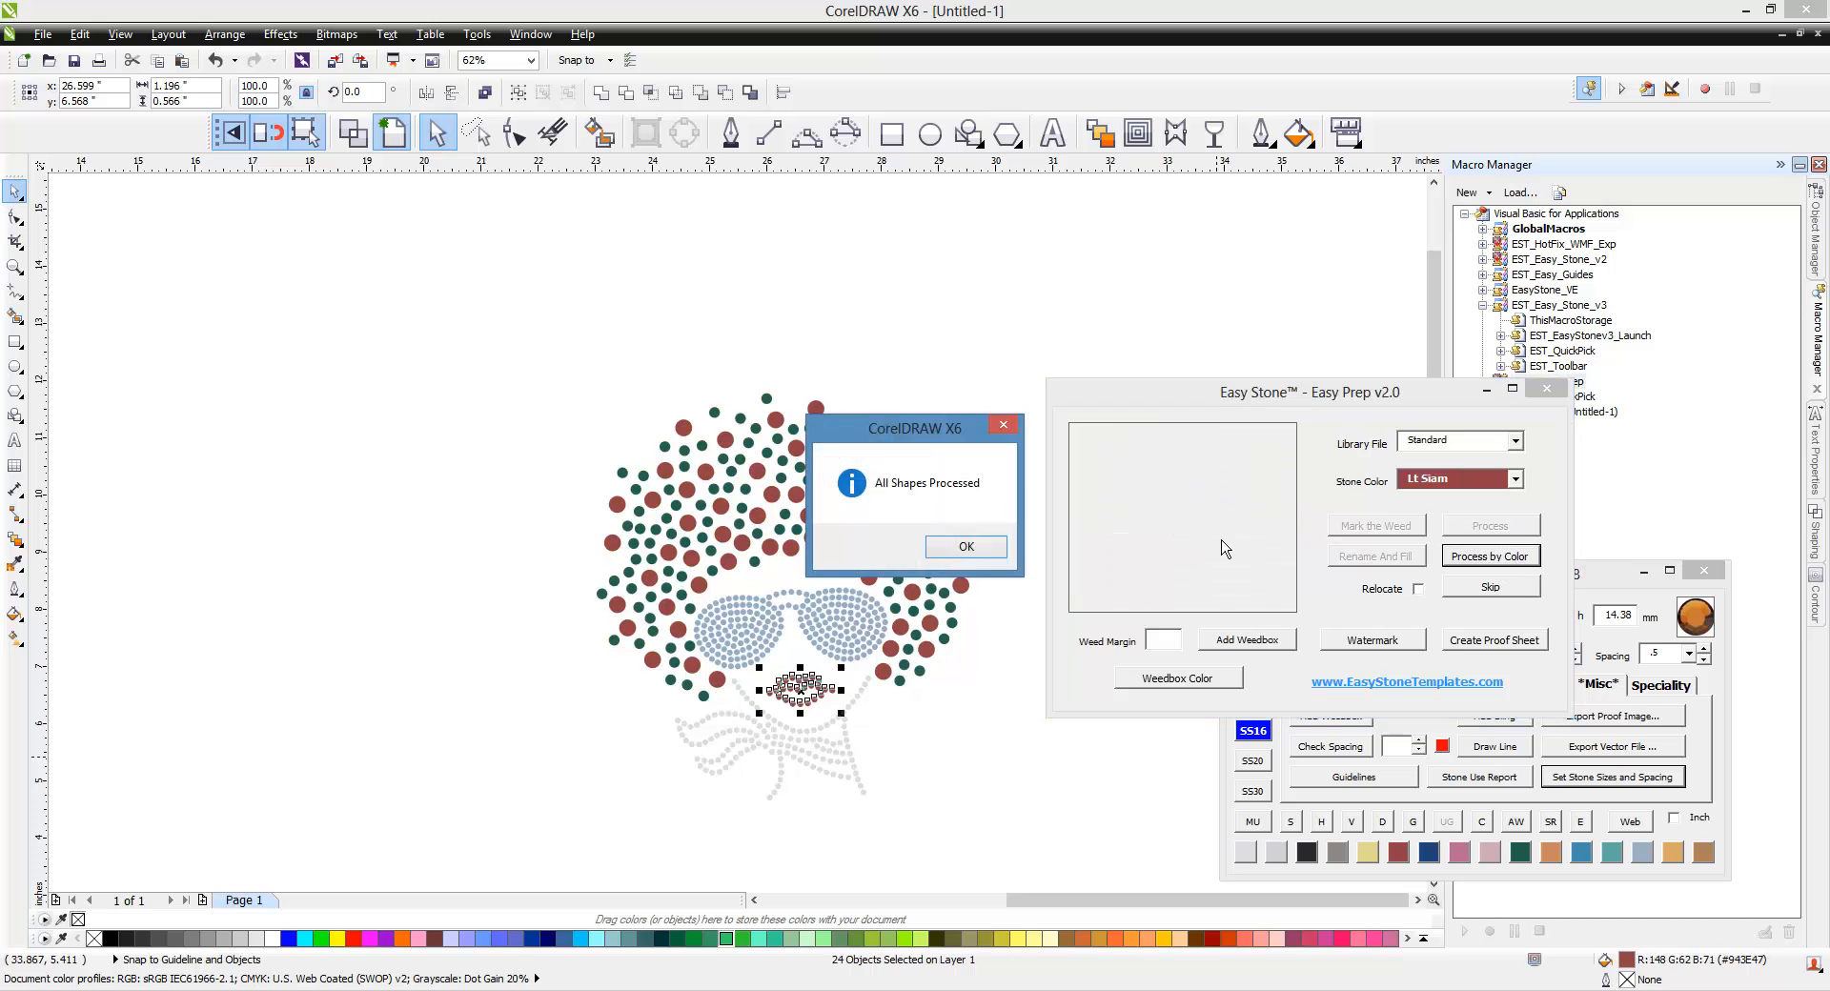
pyautogui.click(992, 558)
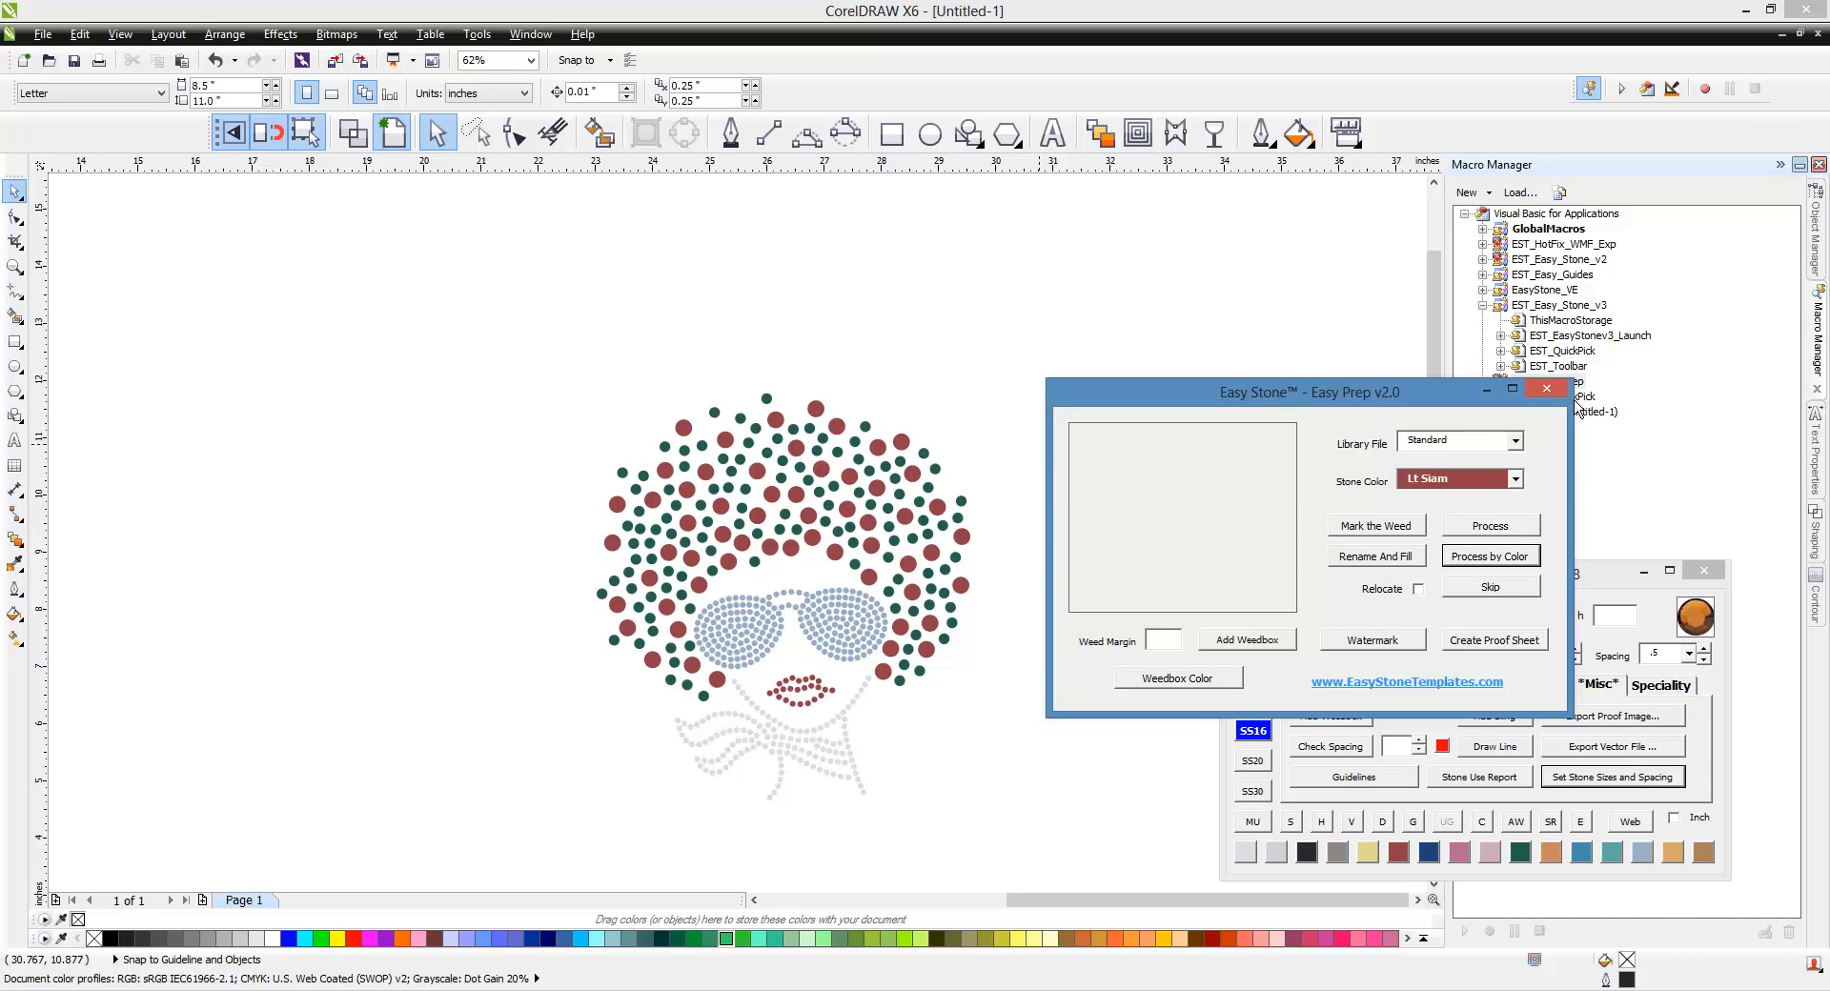
pyautogui.click(1546, 388)
# - Add a black background behind the whole recolored design and check the size of one small green hair stone
pyautogui.moveTo(1144, 312); pyautogui.dragTo(514, 841)
pyautogui.click(1515, 823)
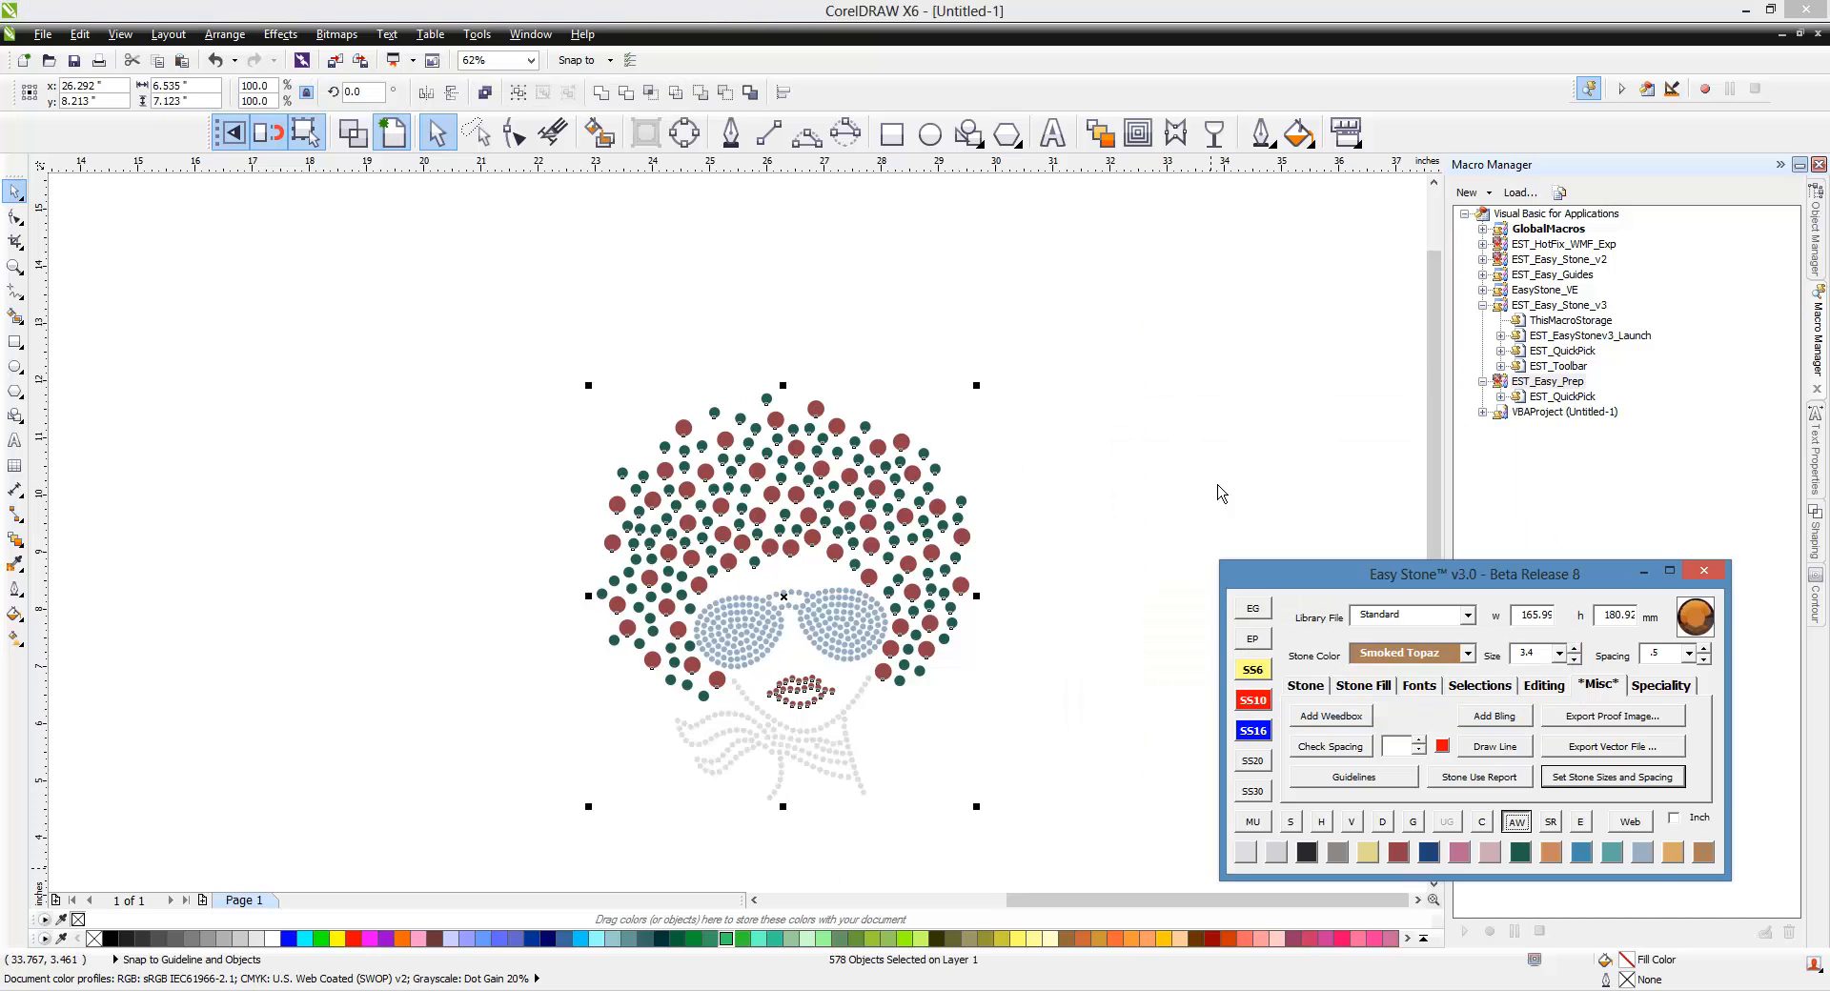
pyautogui.click(1180, 440)
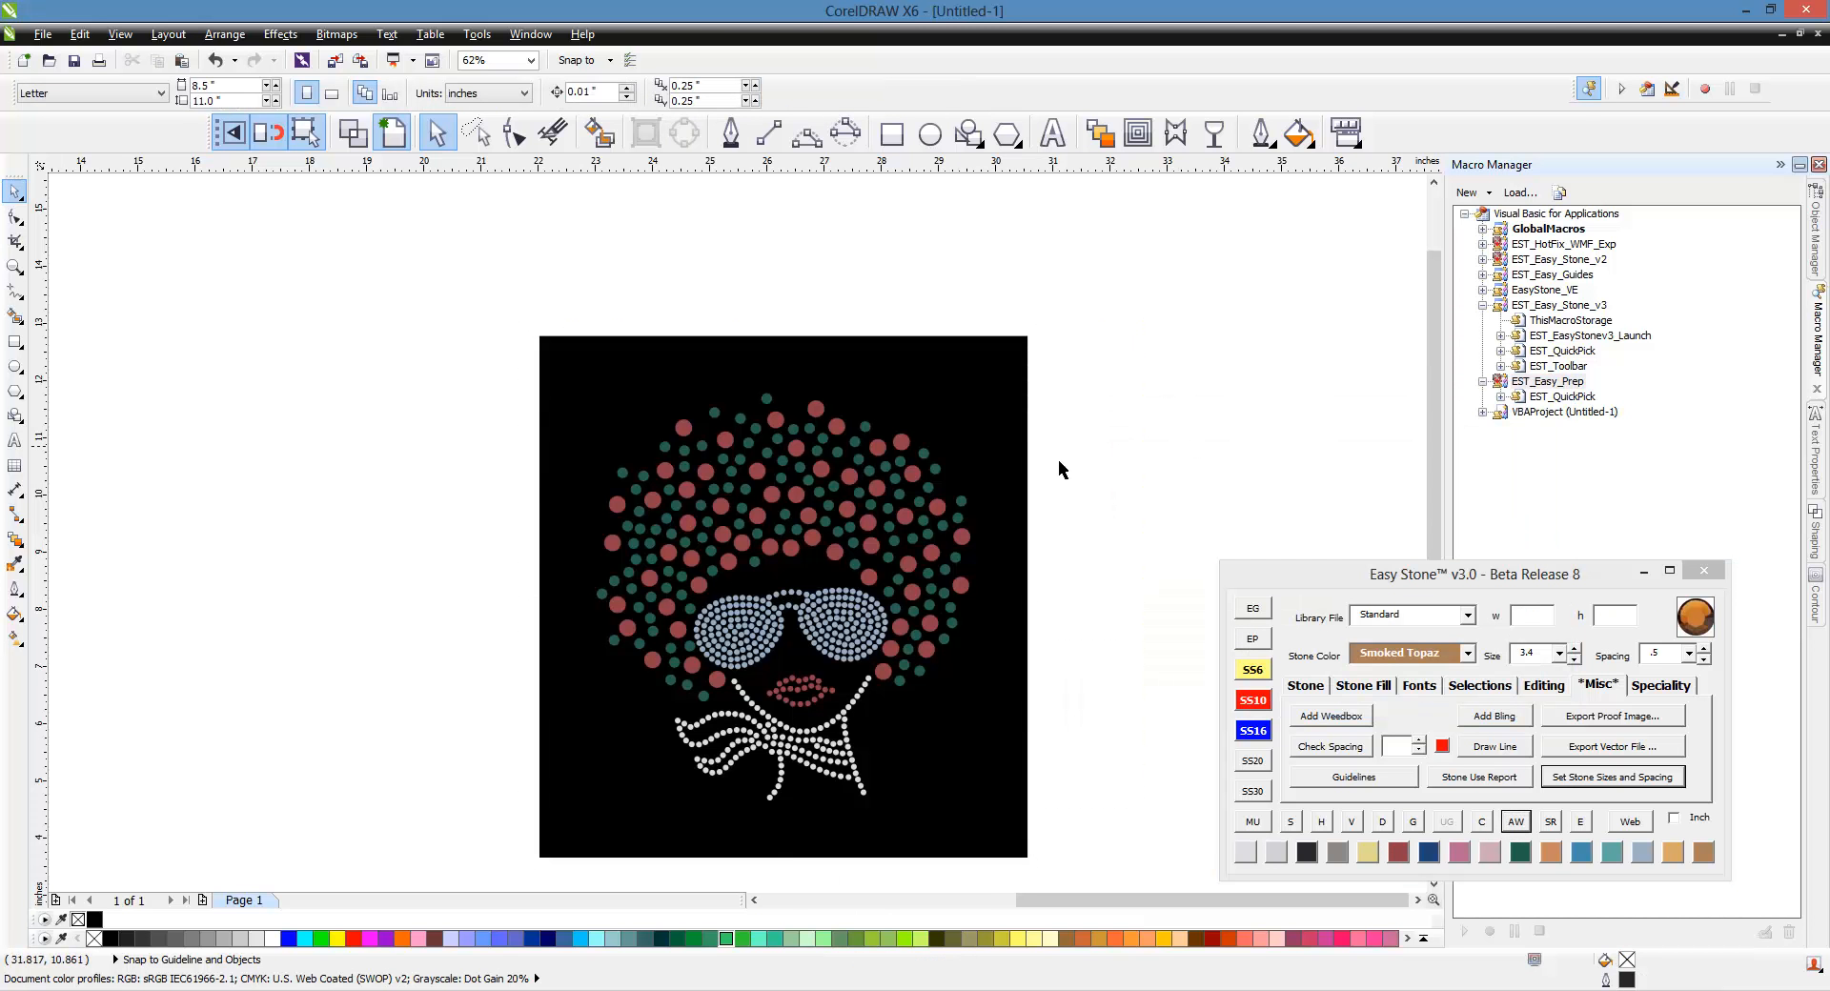
pyautogui.click(930, 464)
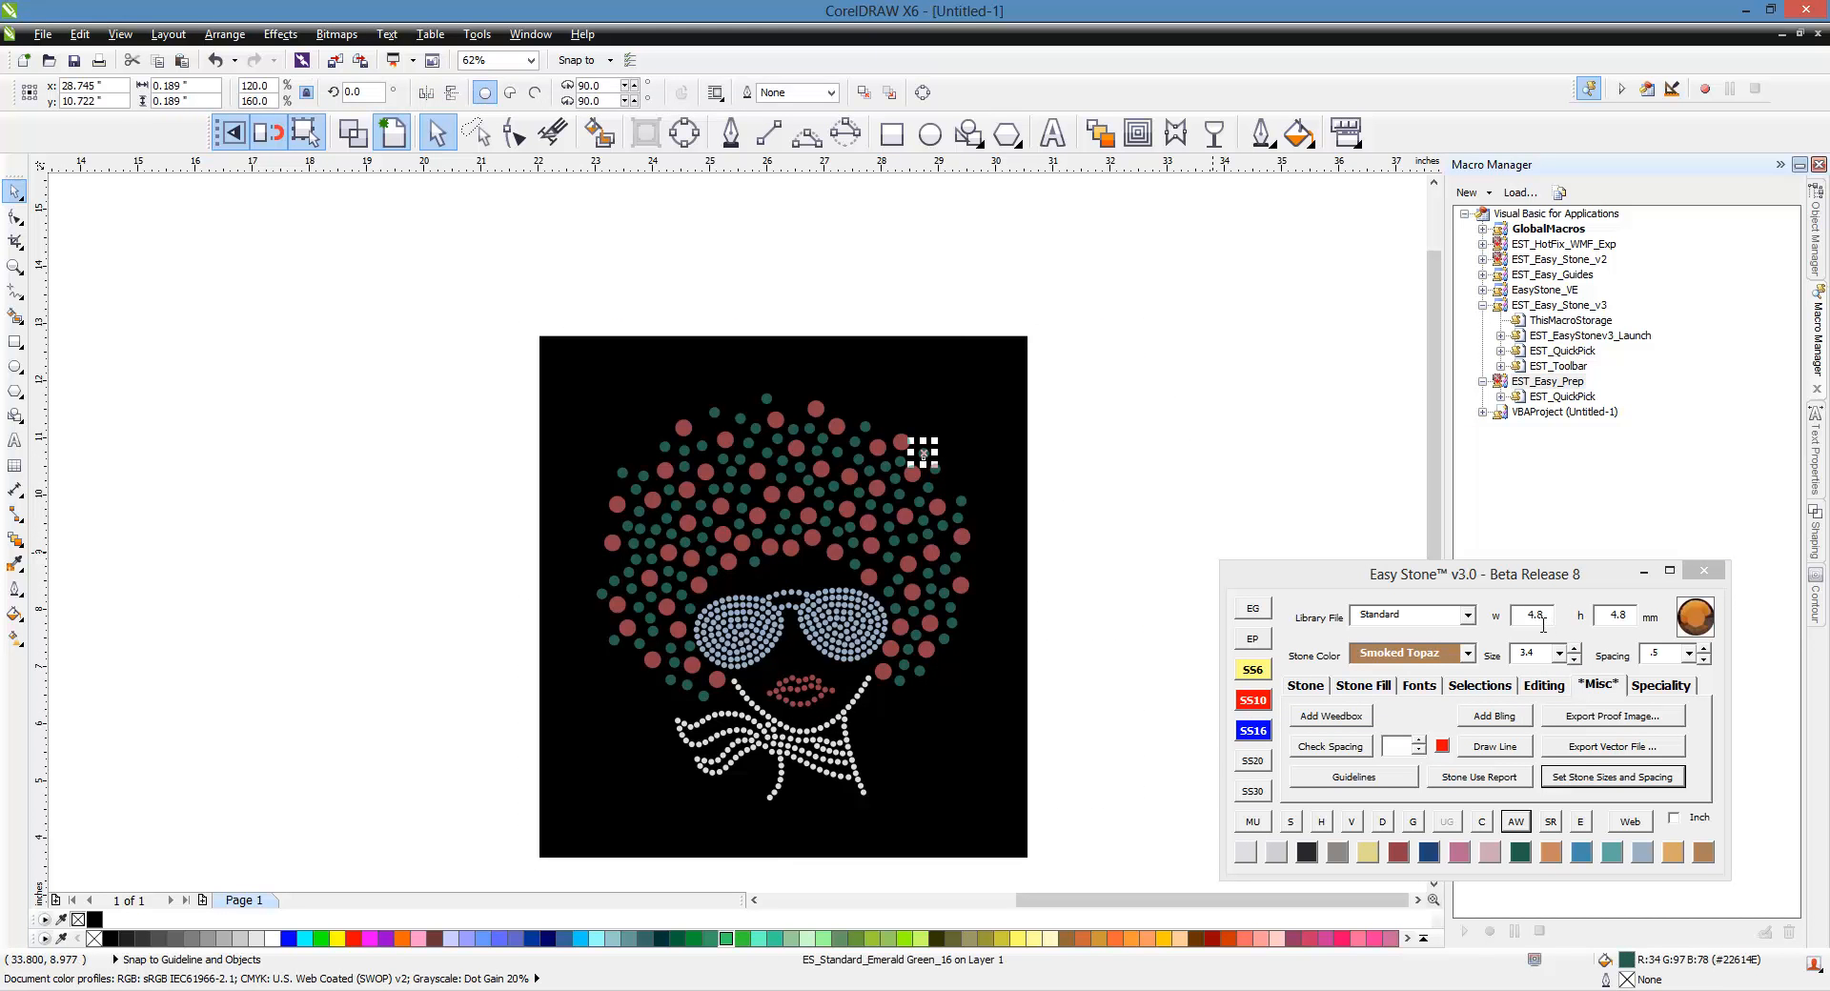
pyautogui.click(1227, 459)
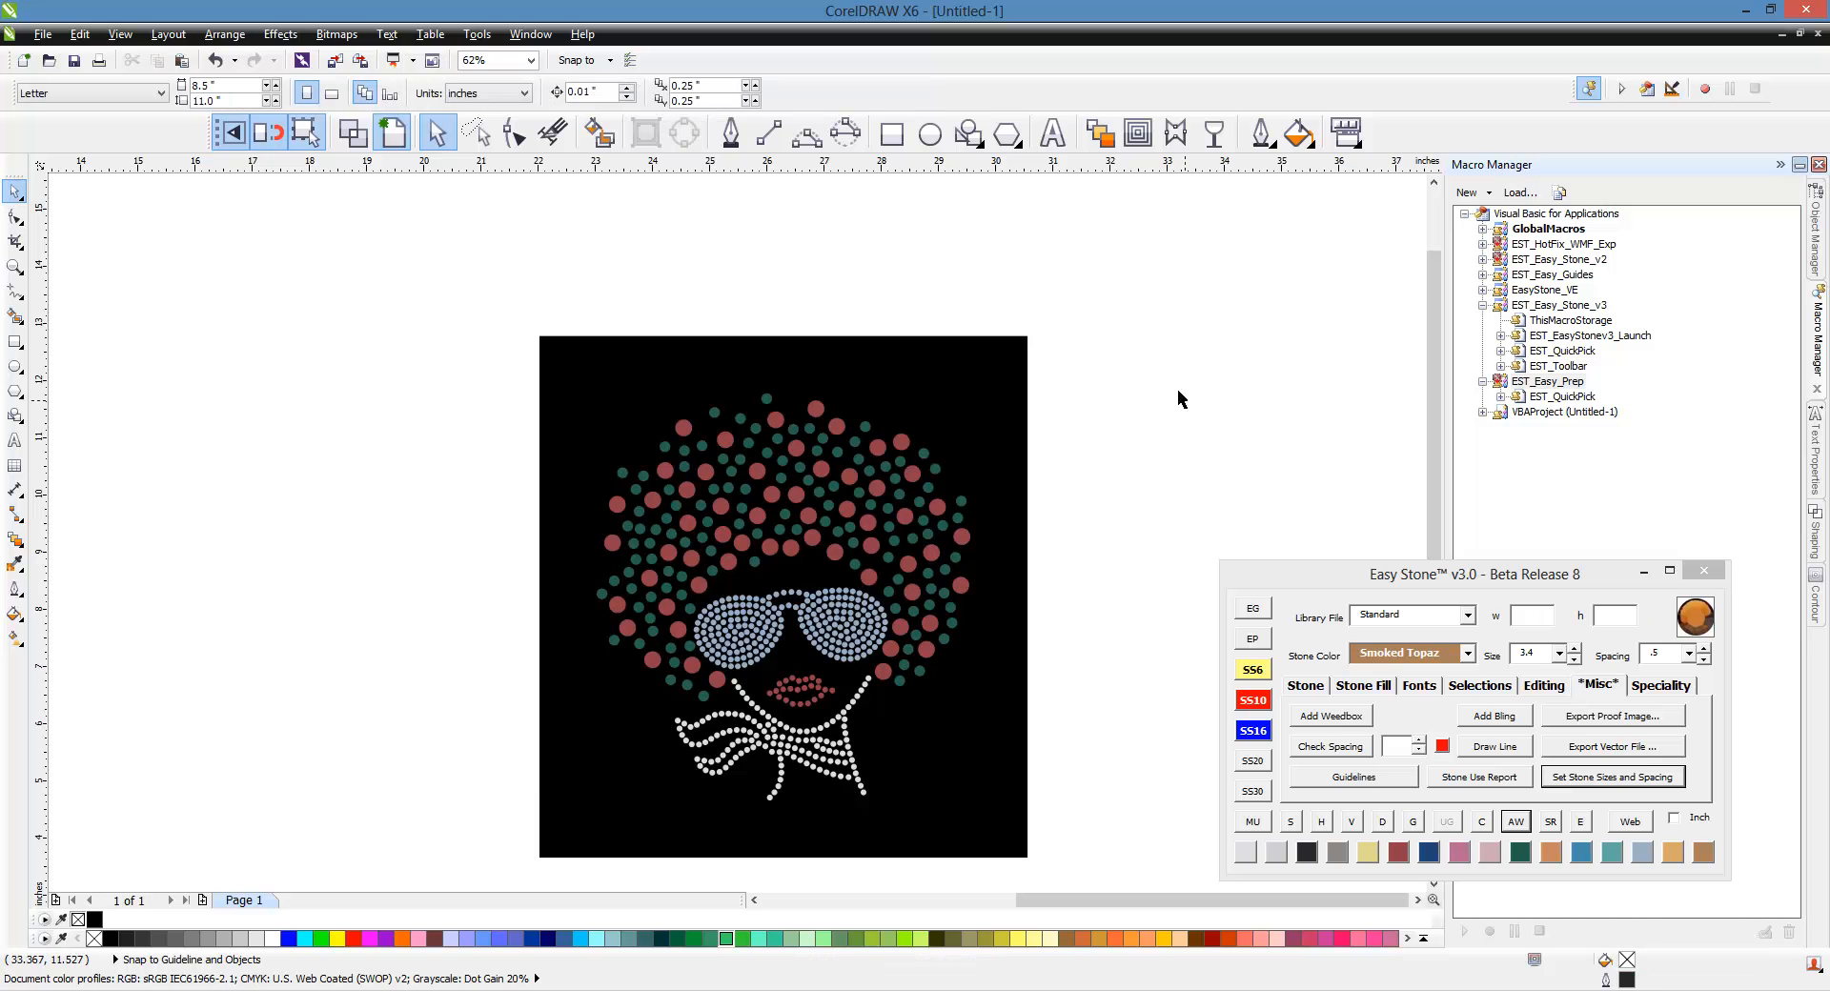
# - Run a stone use report on all stones of the design, read the counts per color and size, and close it
pyautogui.moveTo(1093, 374); pyautogui.dragTo(465, 858)
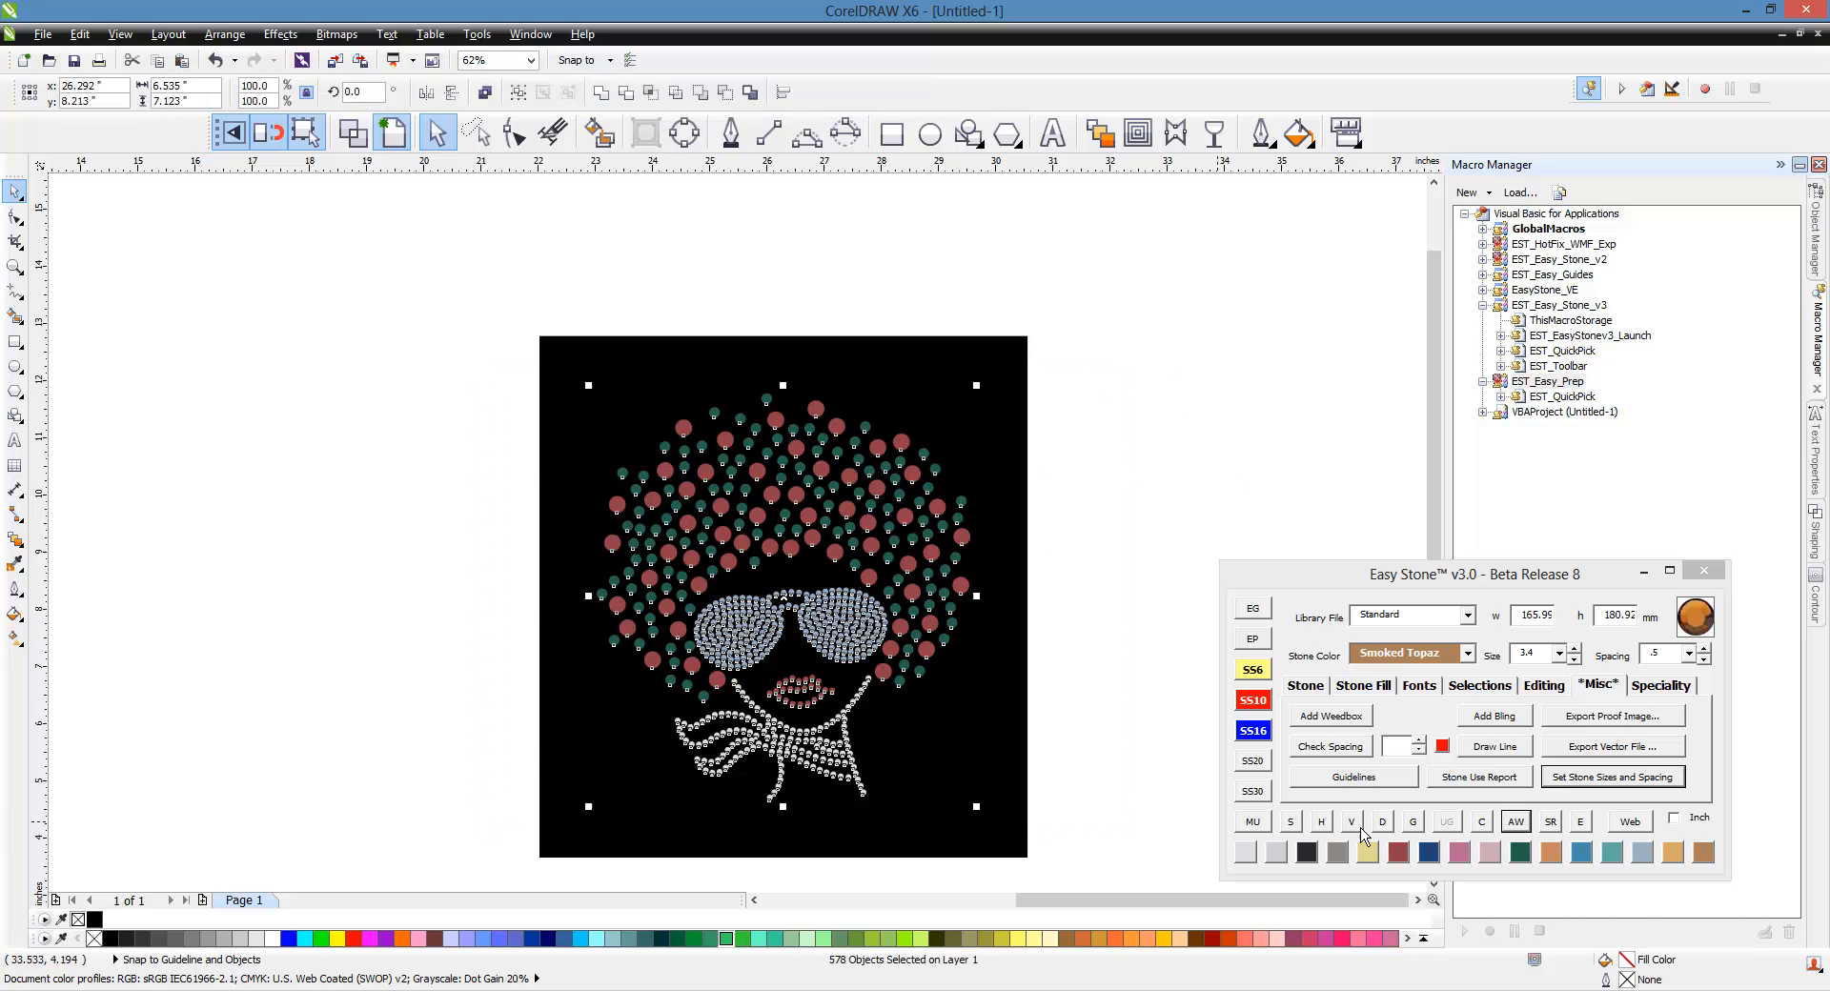
pyautogui.click(1499, 780)
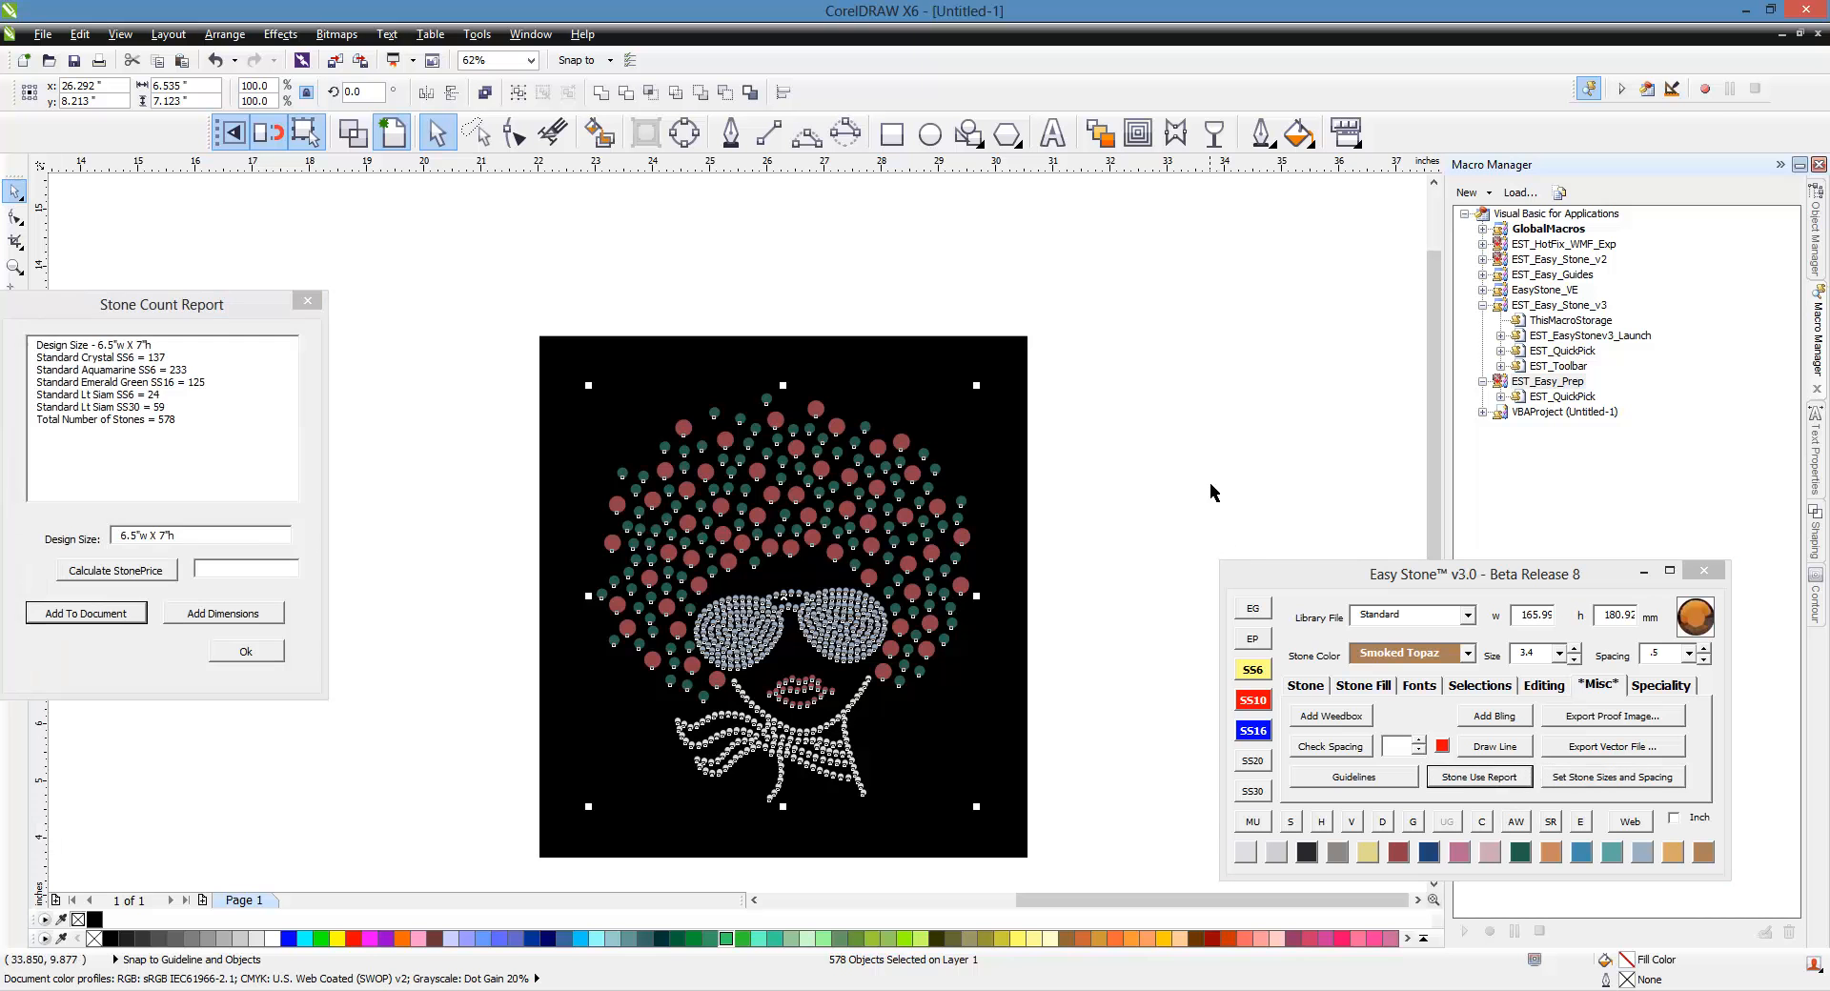
pyautogui.moveTo(229, 315); pyautogui.dragTo(1366, 237)
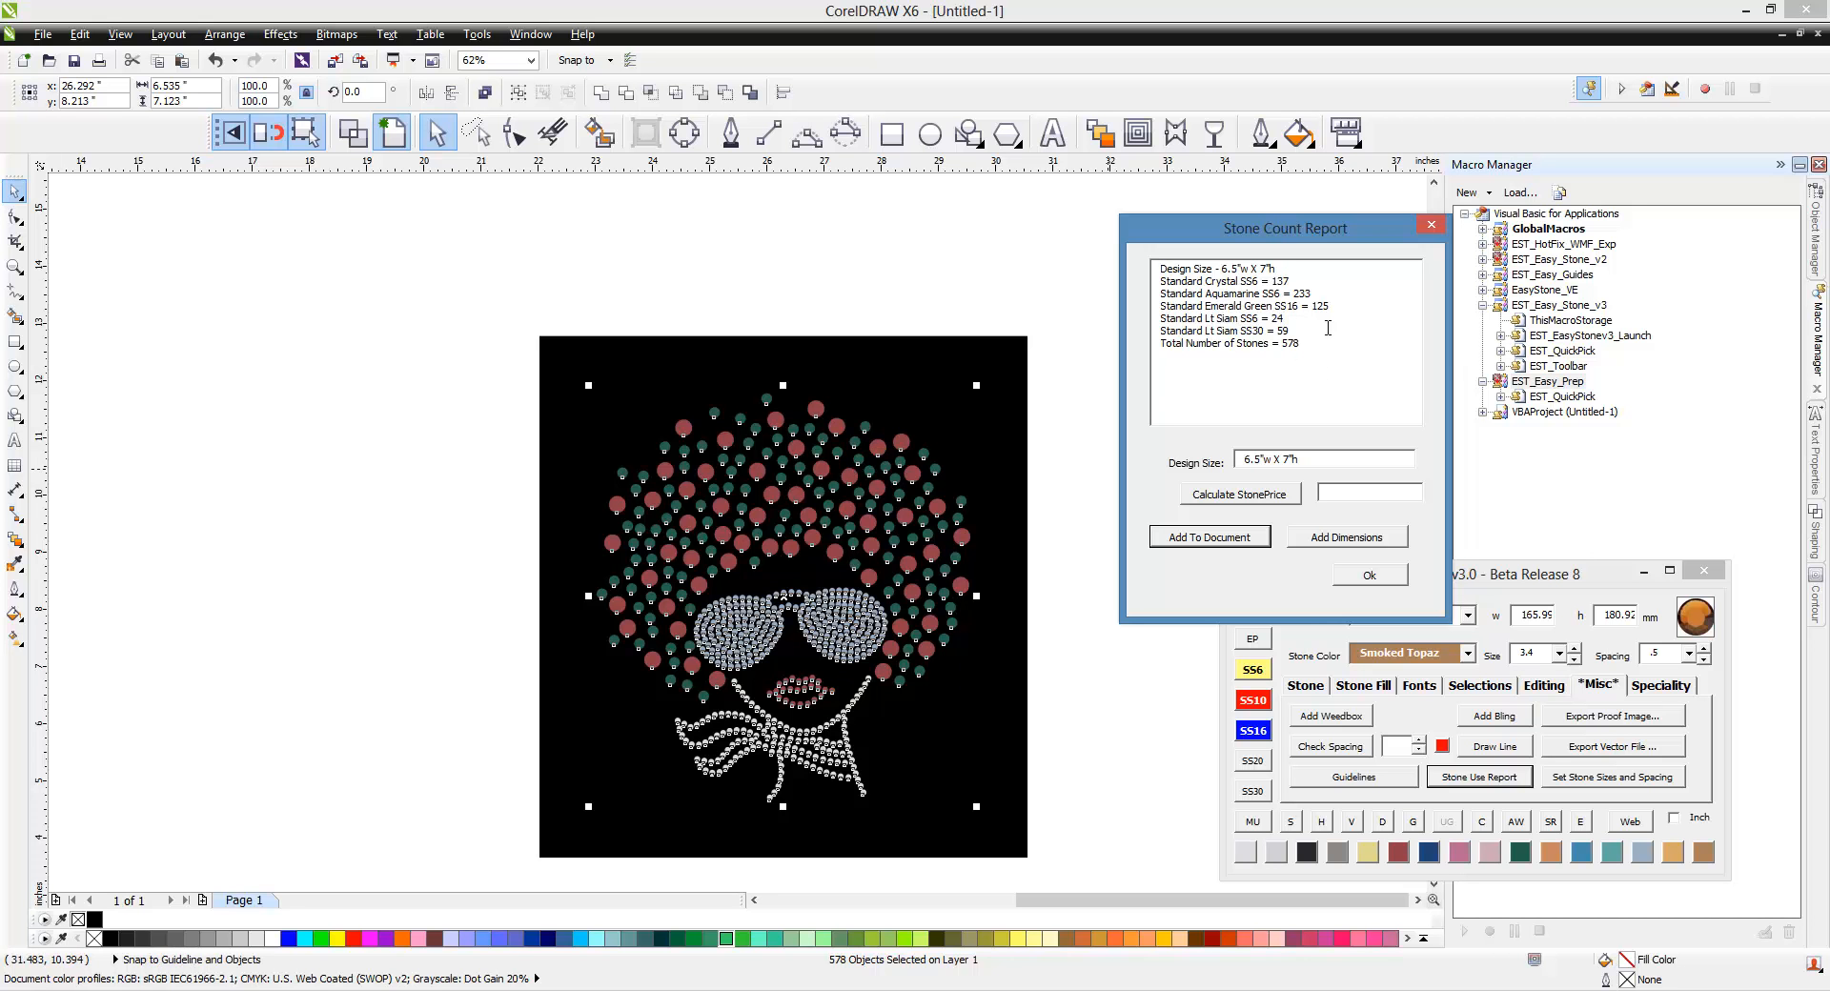
pyautogui.click(1432, 225)
pyautogui.click(1189, 334)
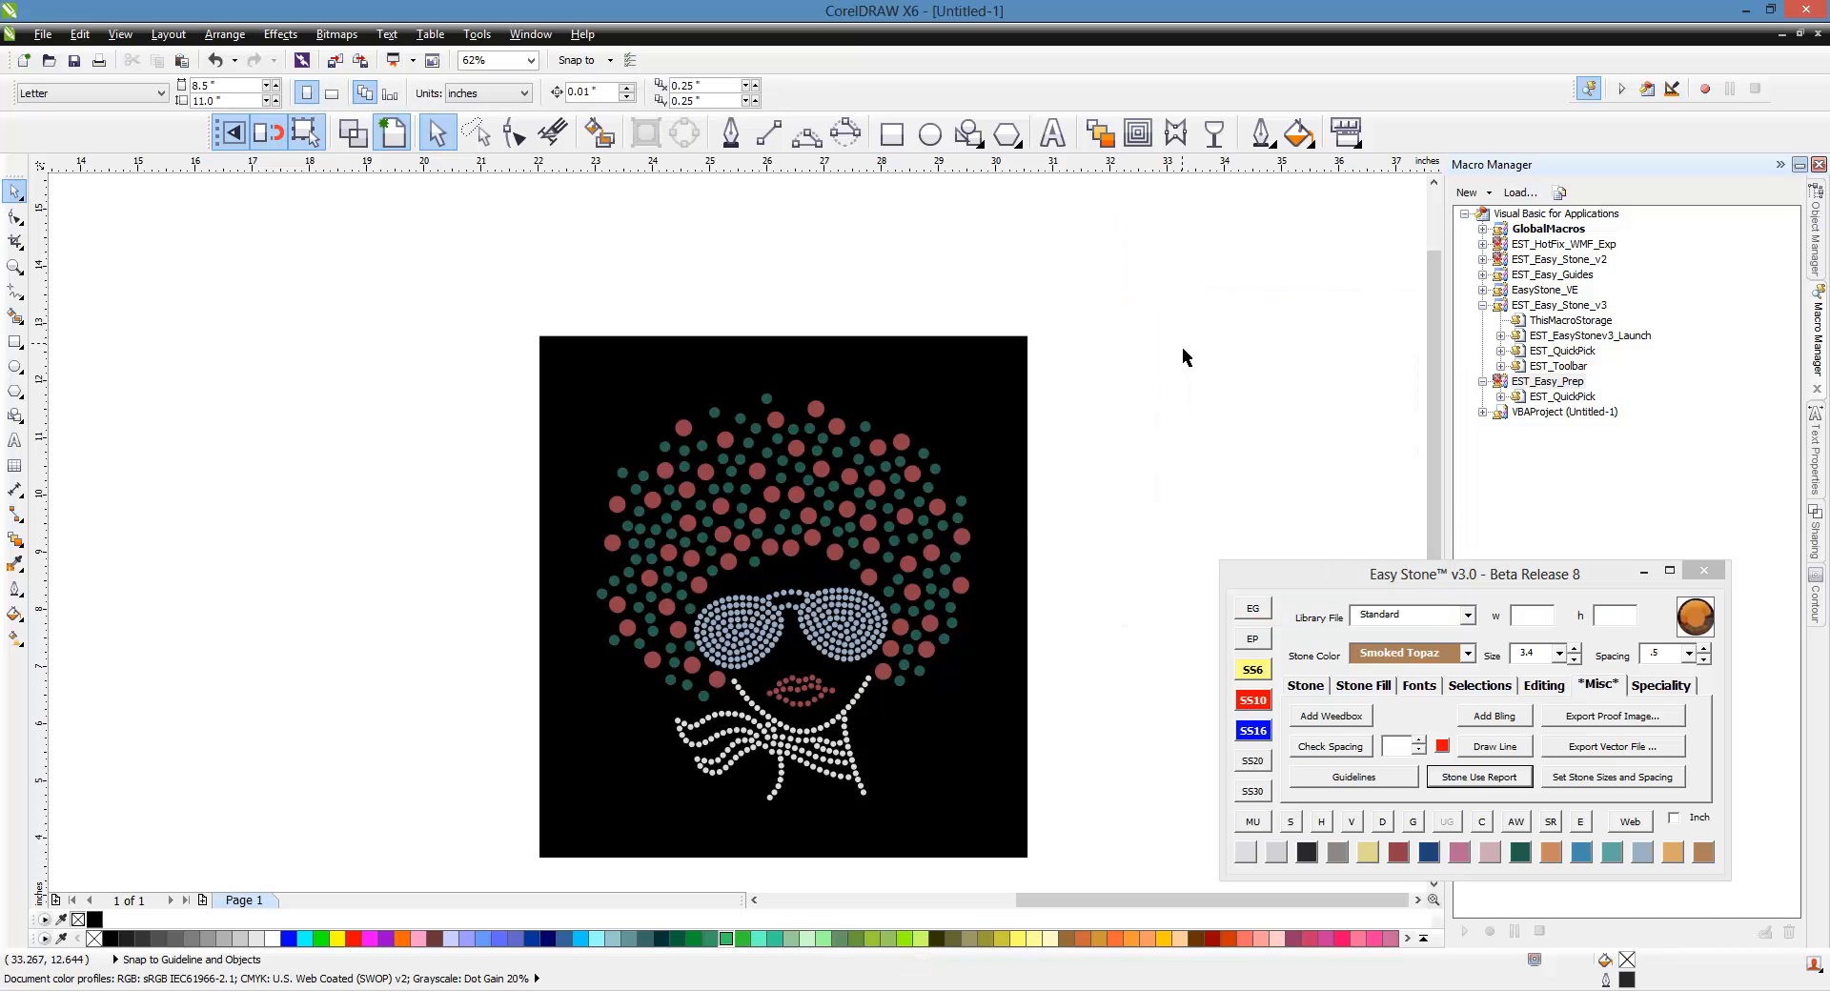
# - Check the size of one large red hair stone at the outer edge of the hair
pyautogui.click(963, 540)
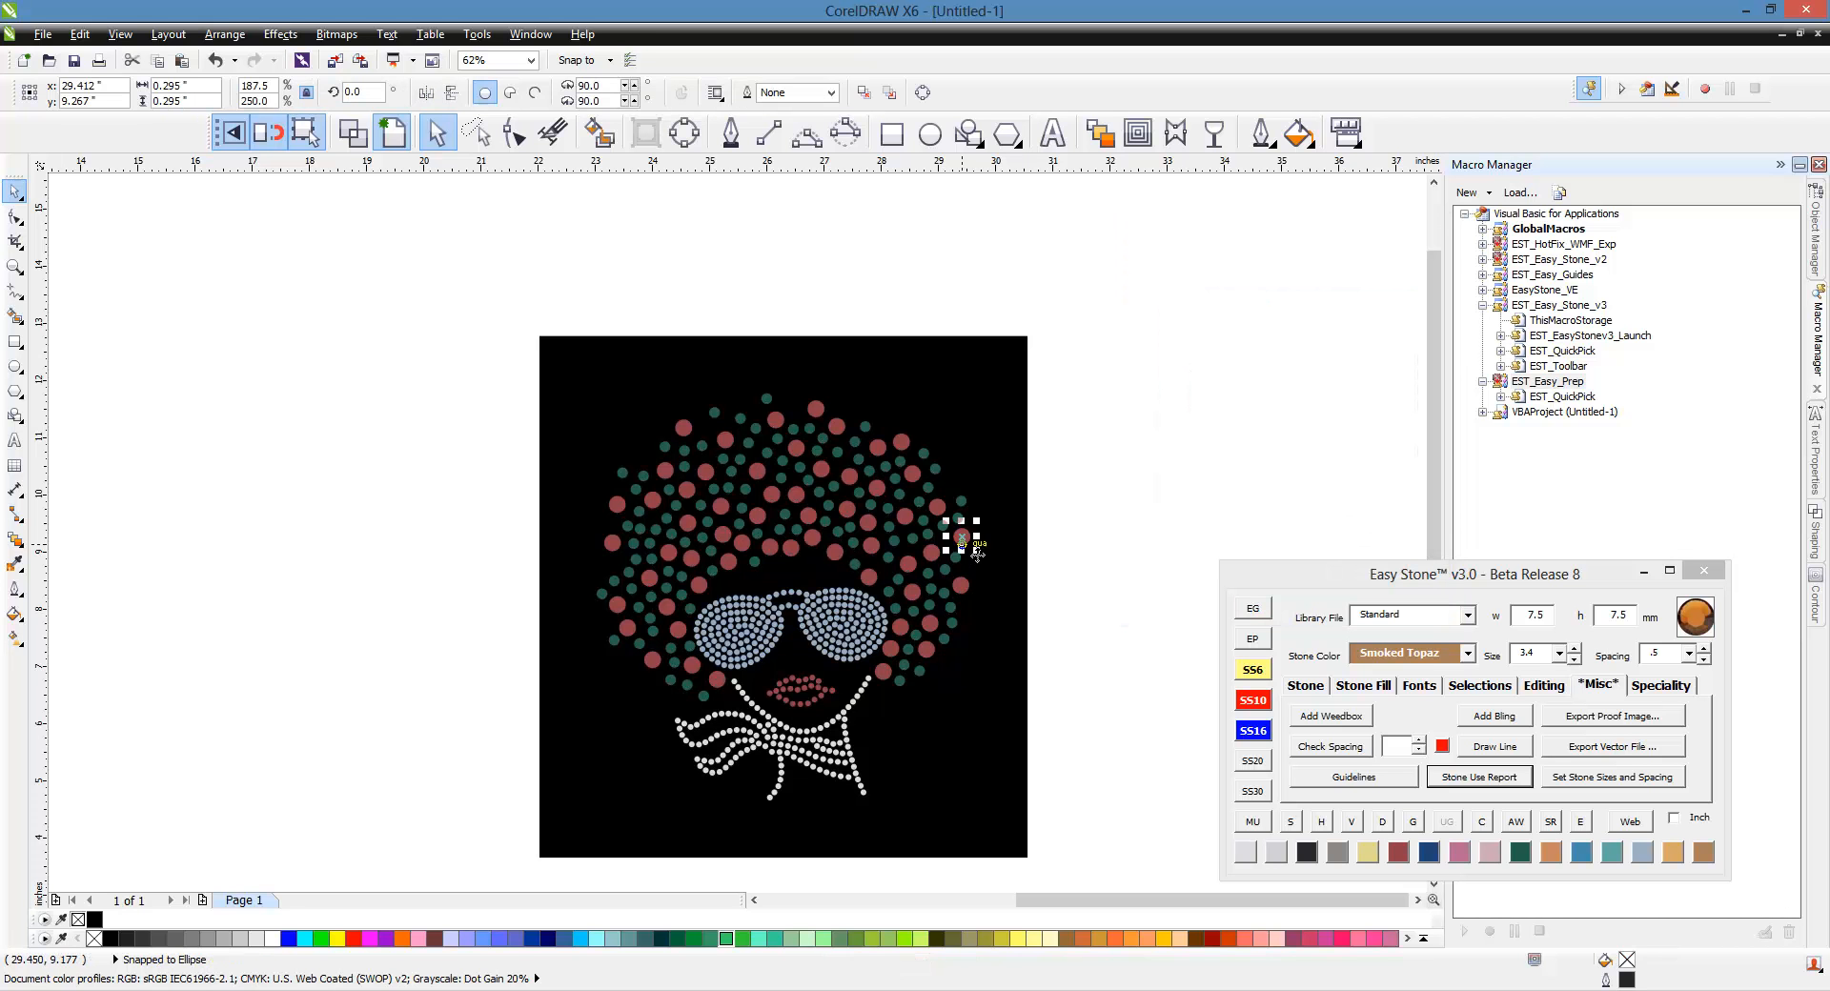
pyautogui.click(1117, 546)
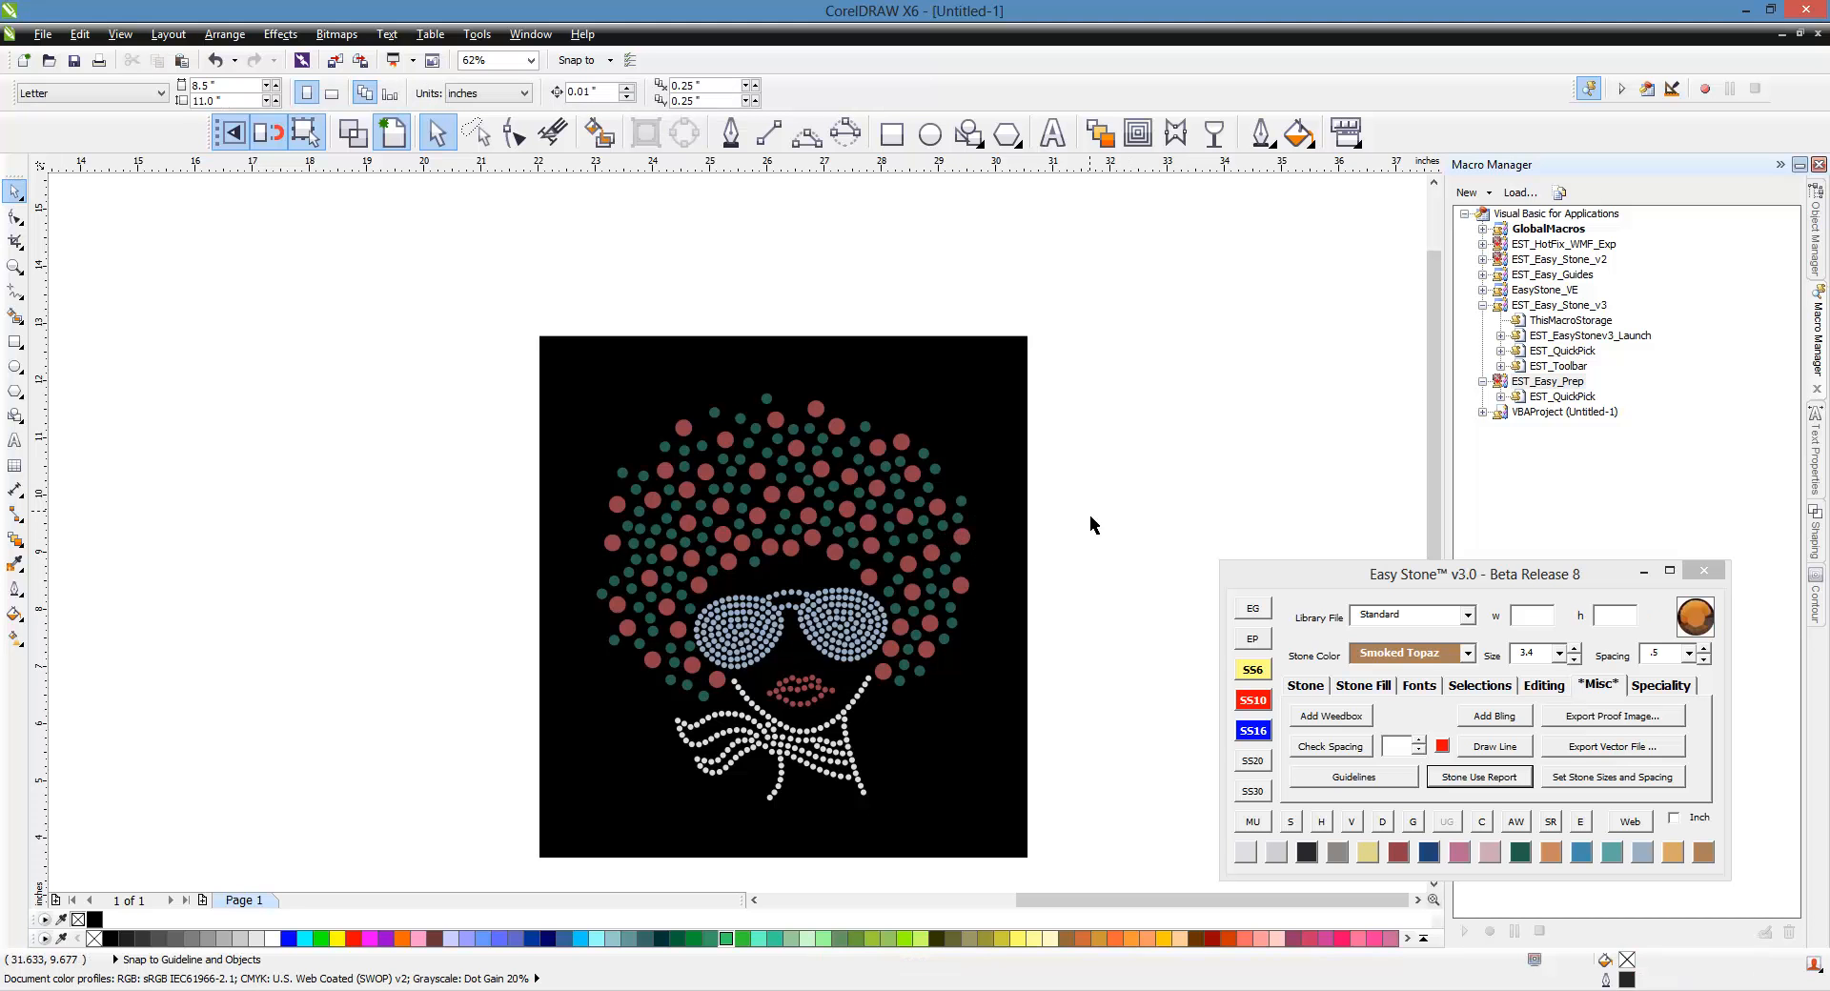
pyautogui.click(1309, 595)
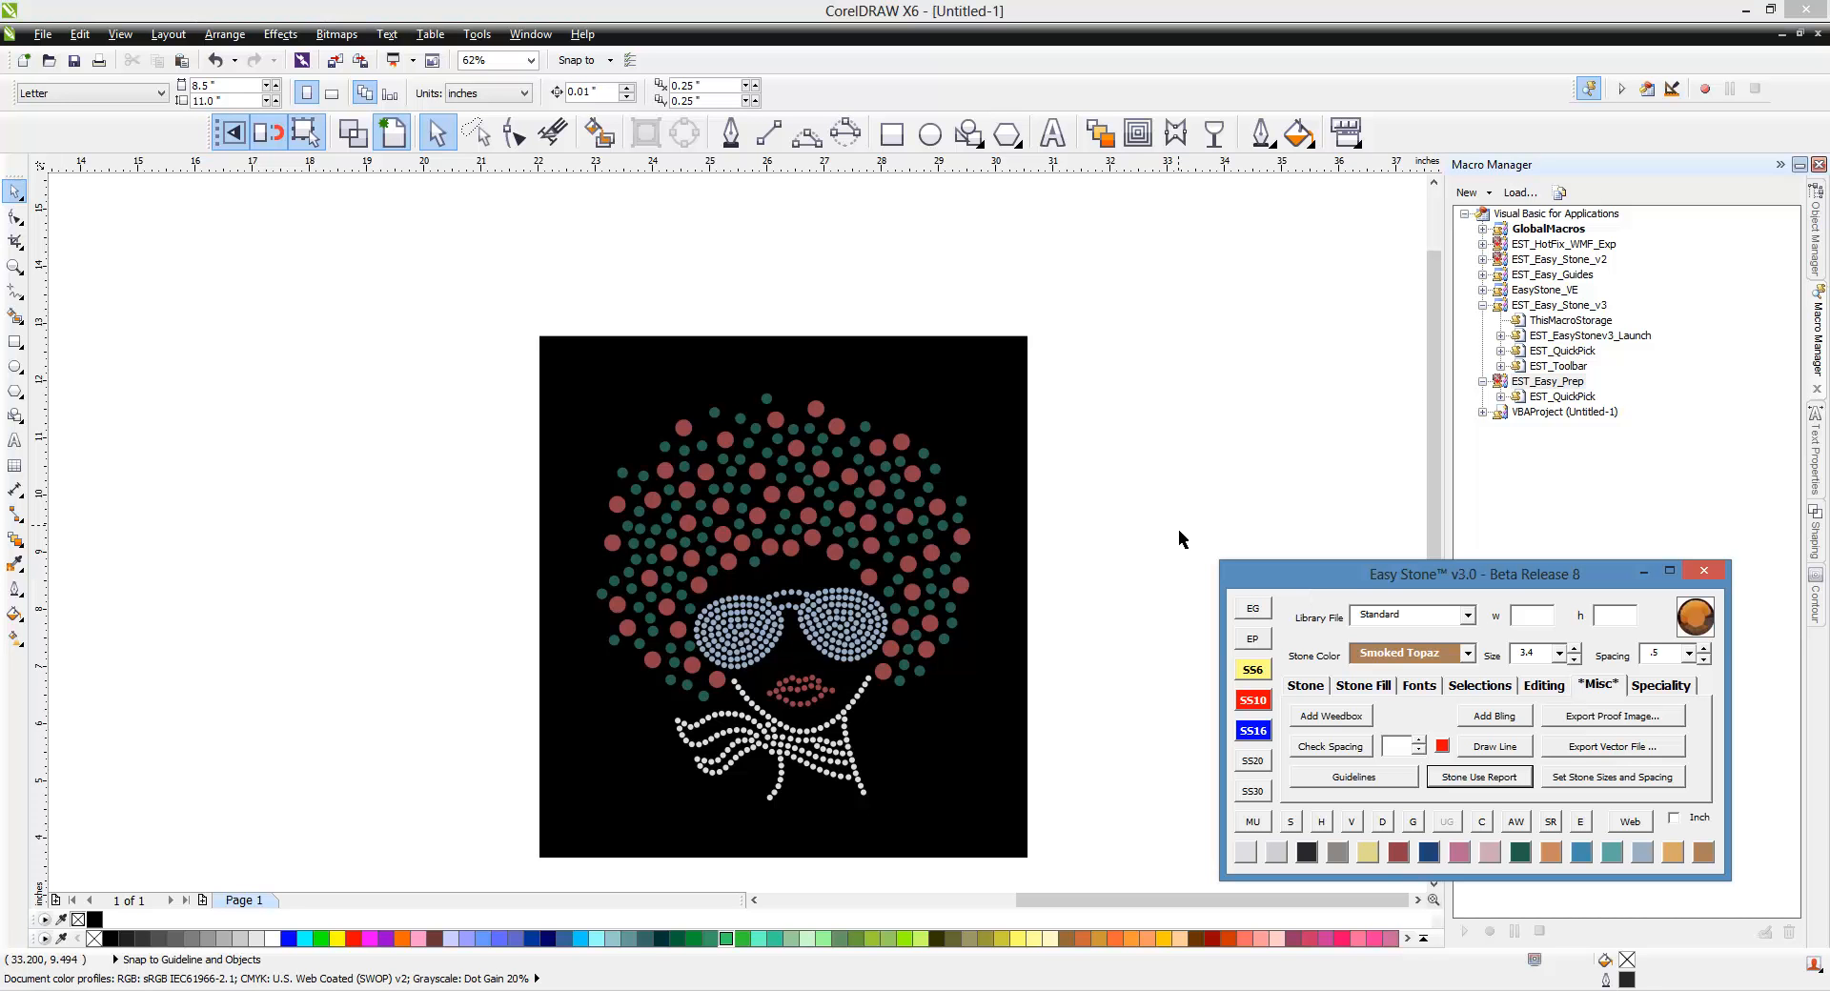
# - Select all the small green hair stones by creating a selection from one of them, and resize them to SS10
pyautogui.click(928, 461)
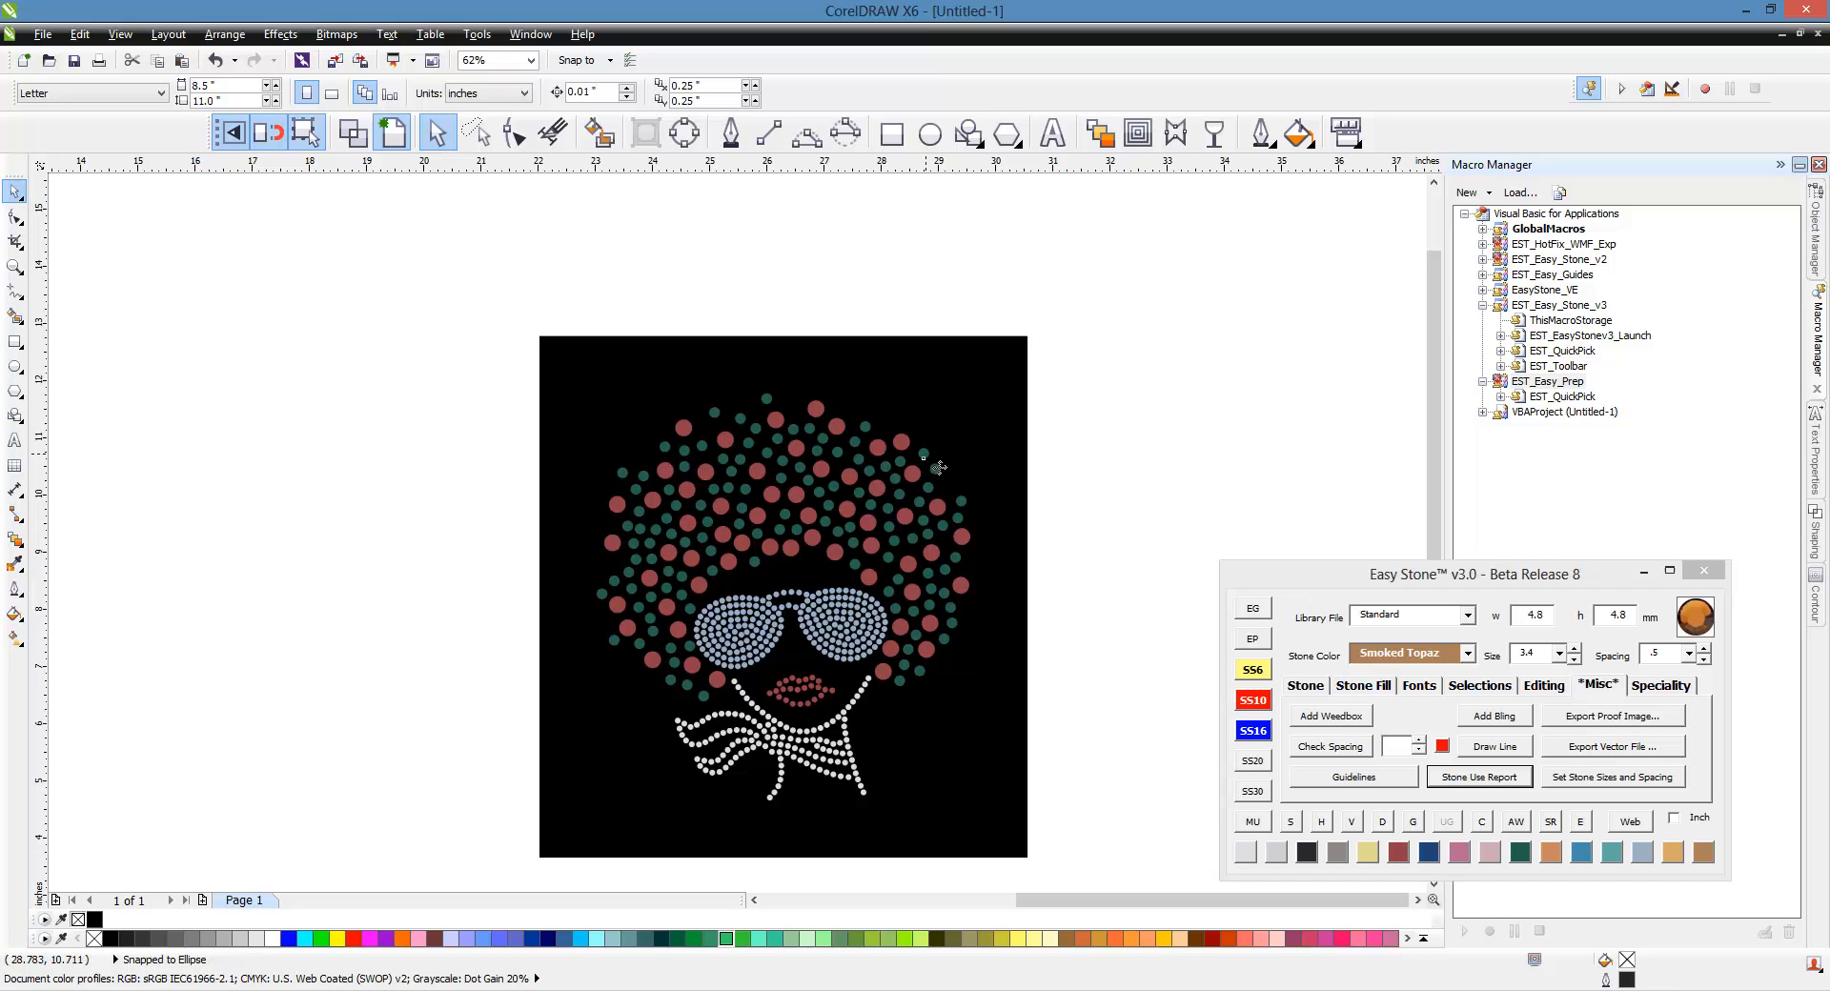
pyautogui.click(1491, 694)
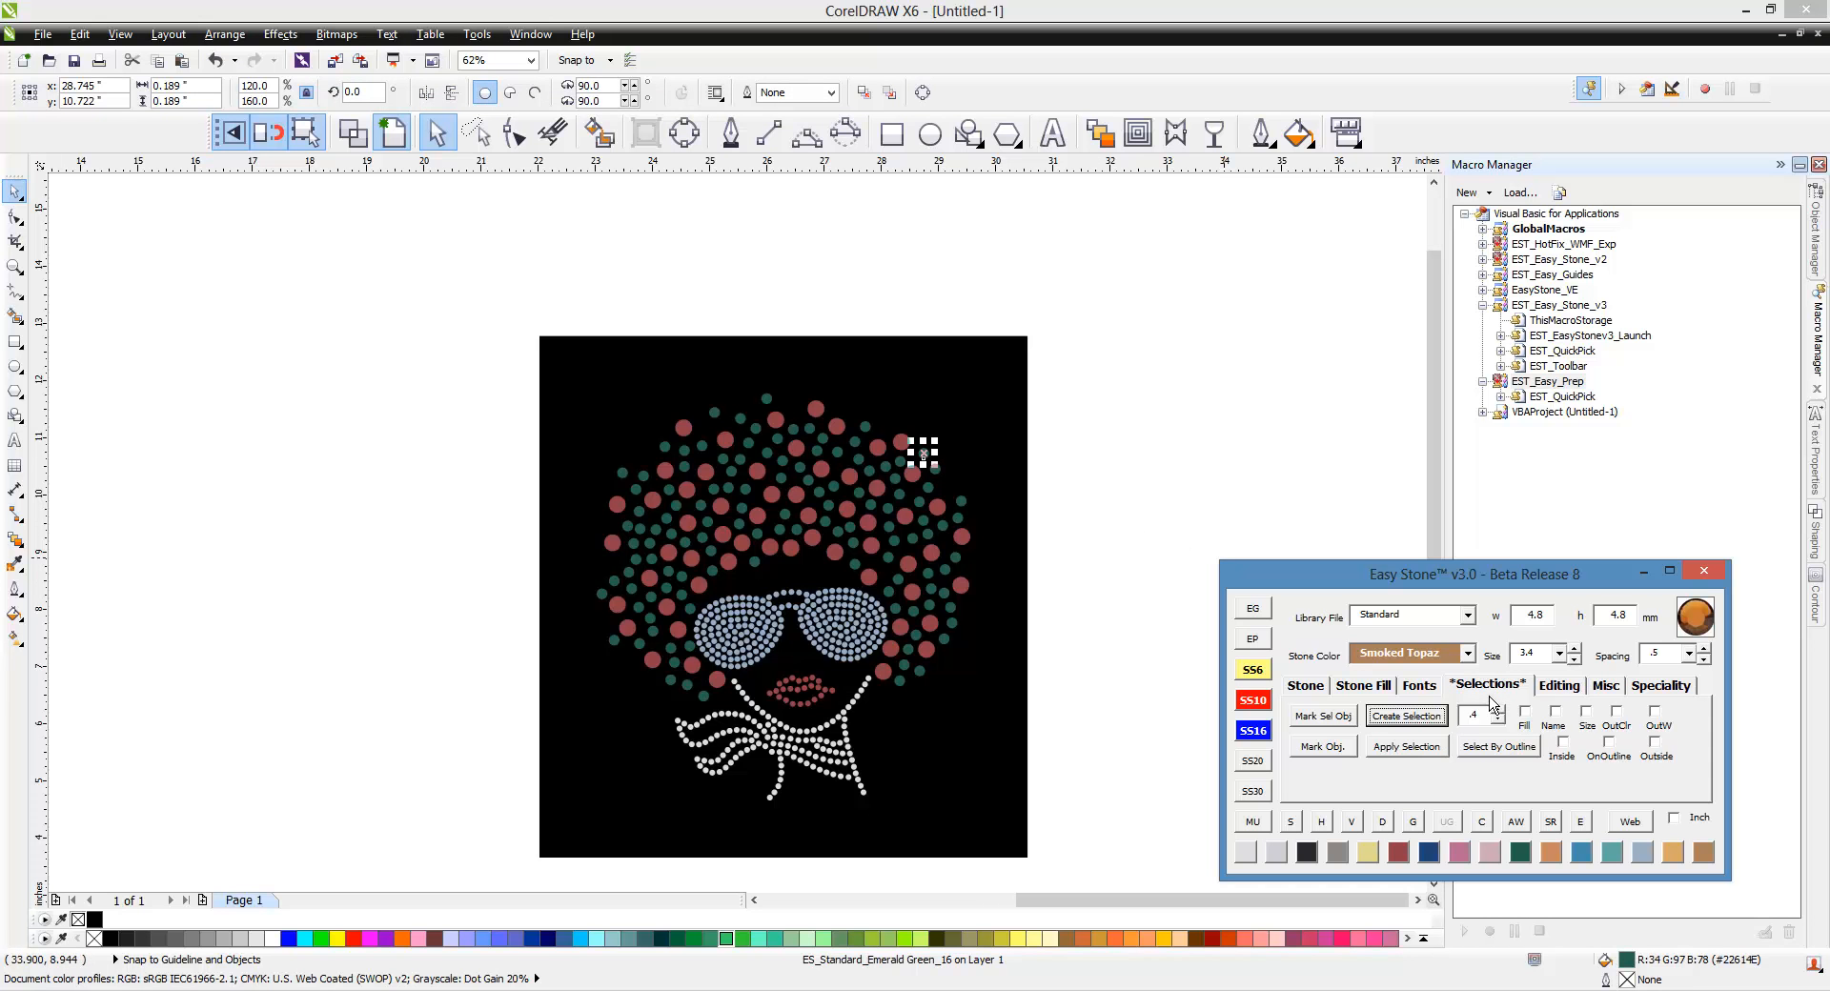
pyautogui.click(1407, 725)
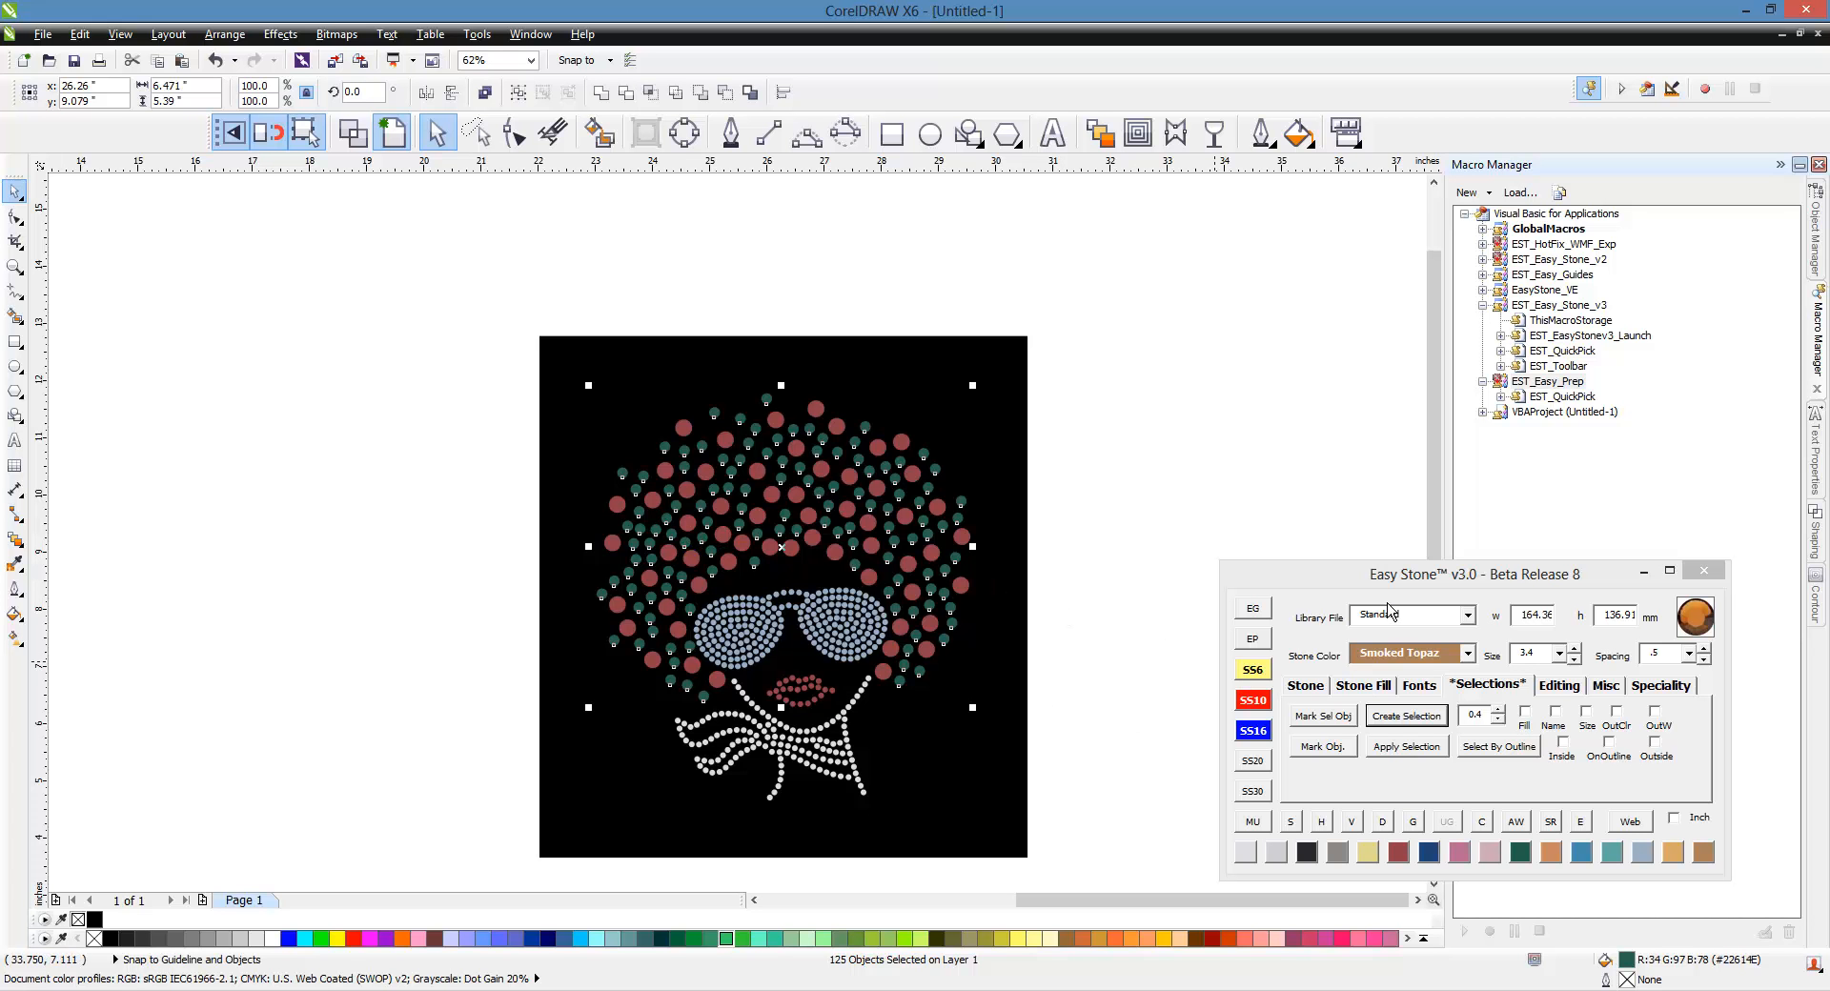
pyautogui.click(1264, 705)
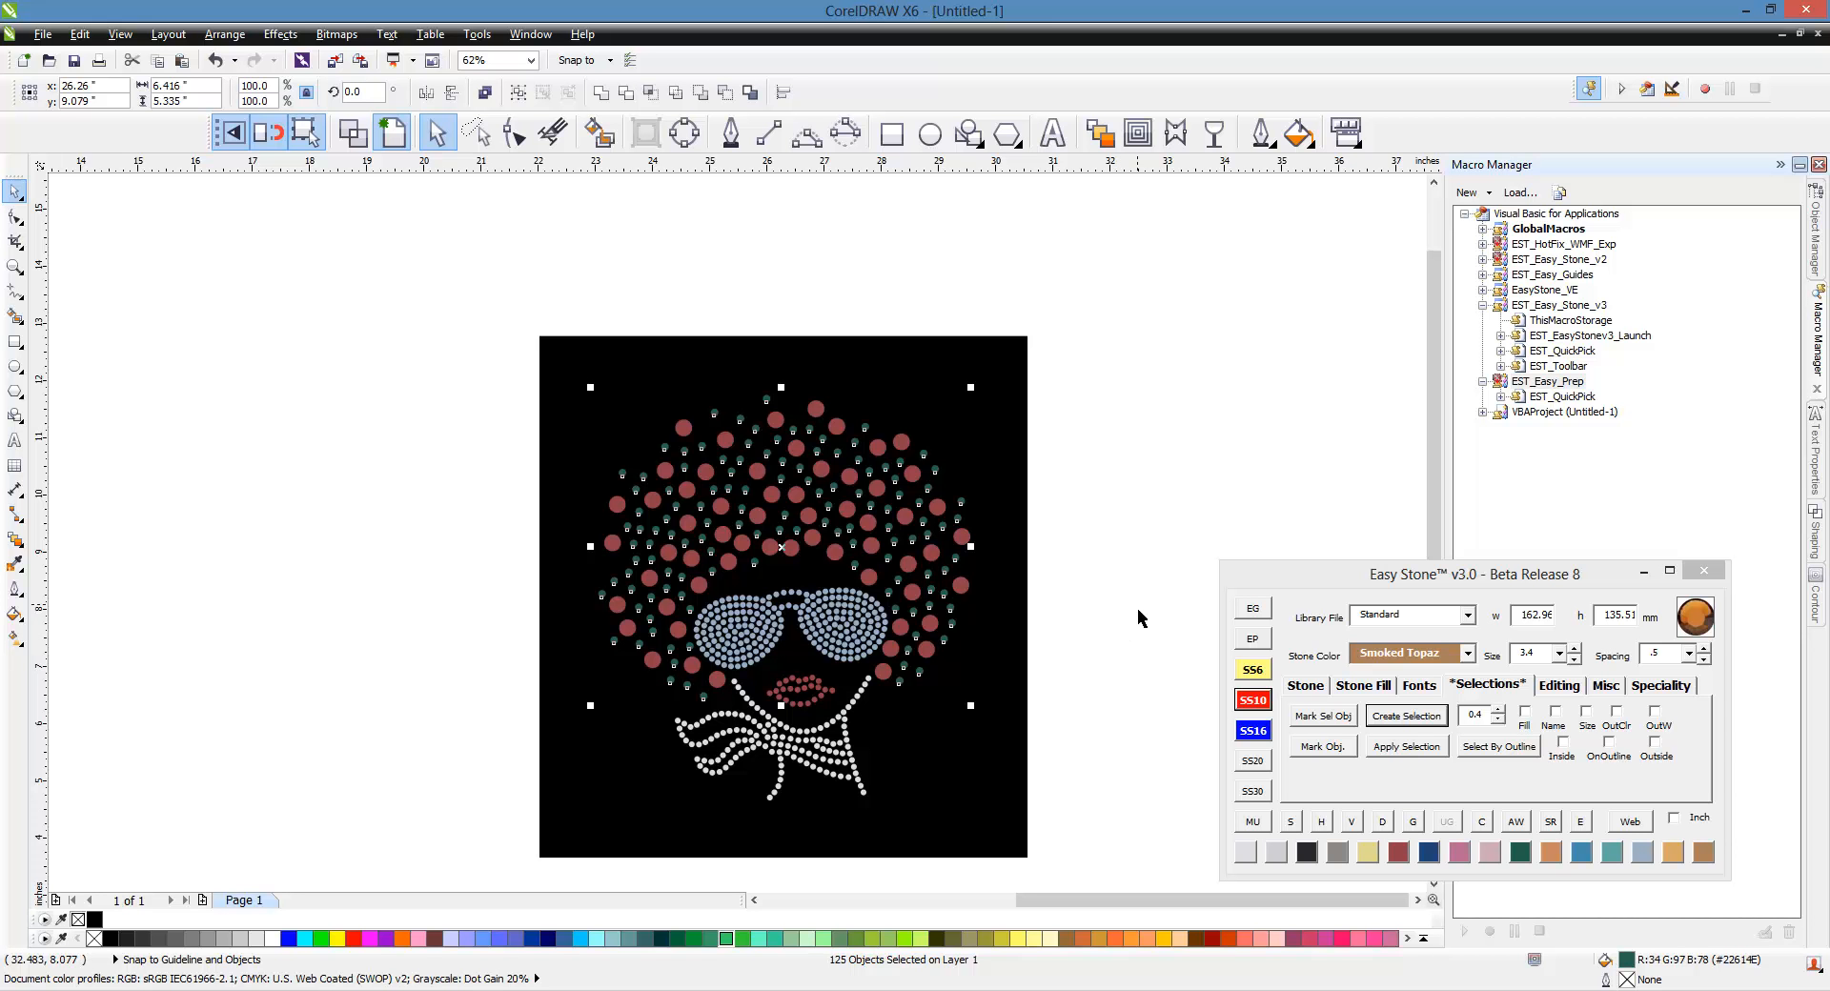
pyautogui.click(1139, 610)
pyautogui.click(963, 540)
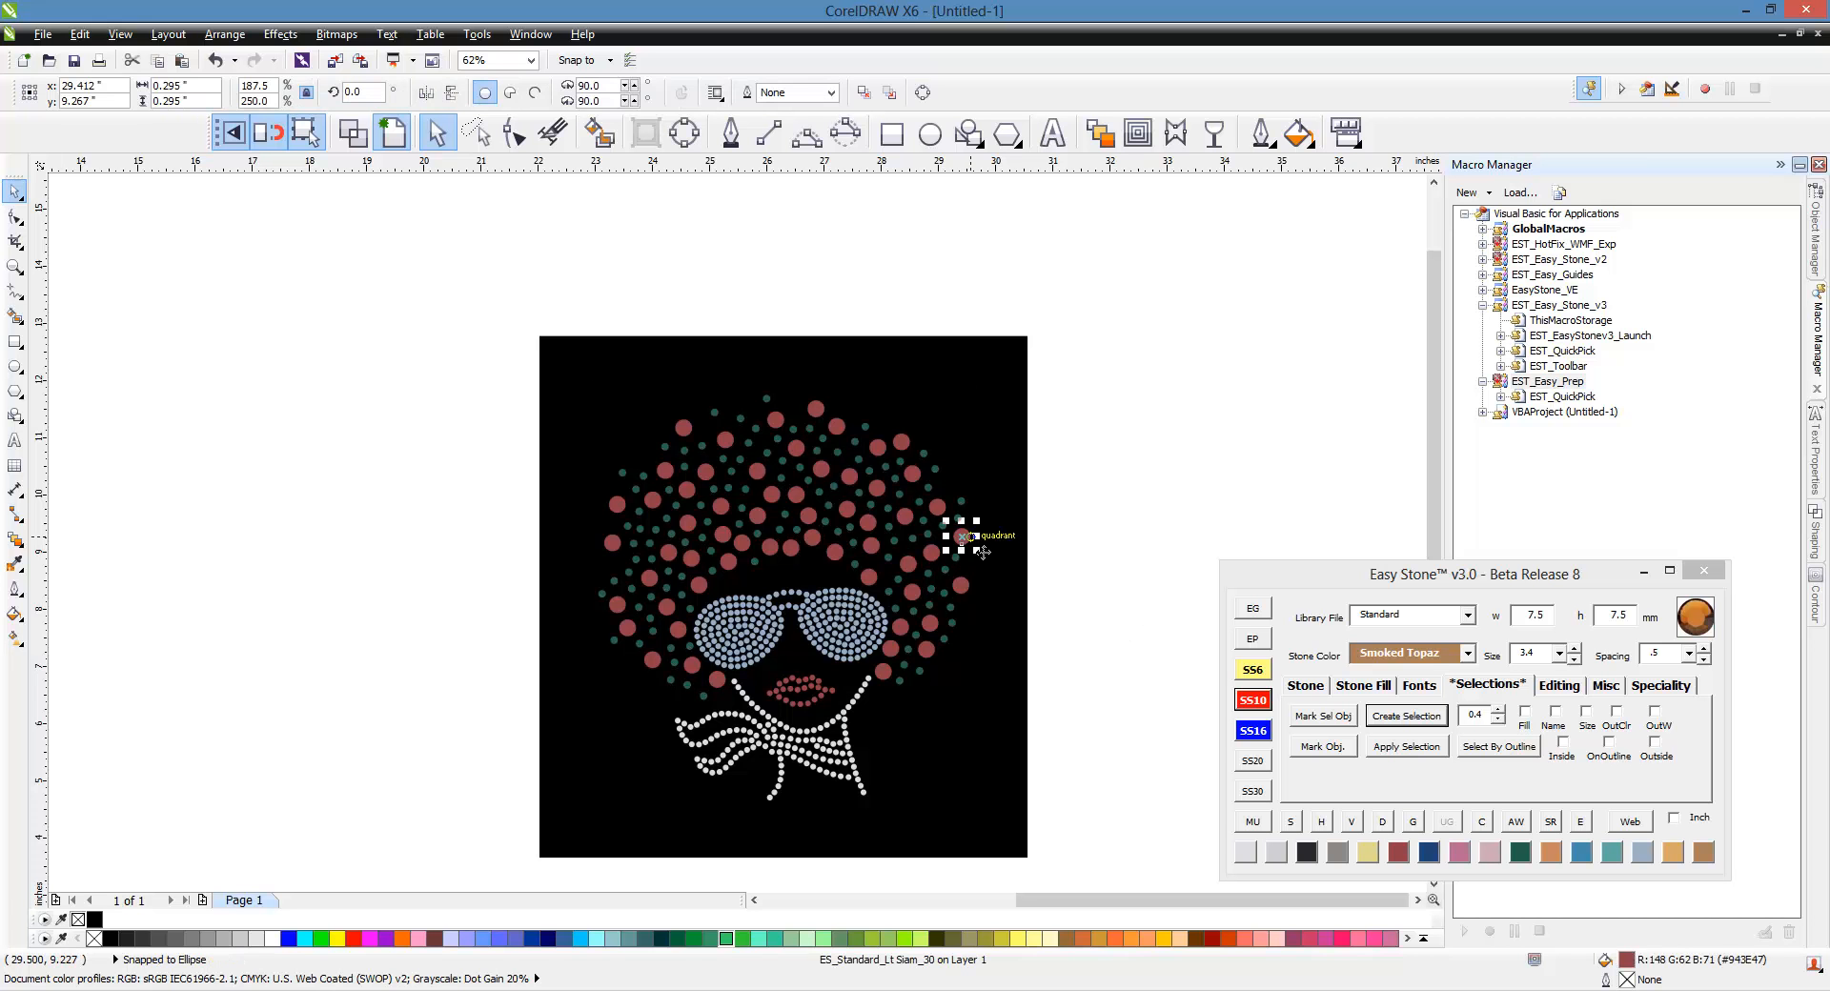
pyautogui.click(1425, 724)
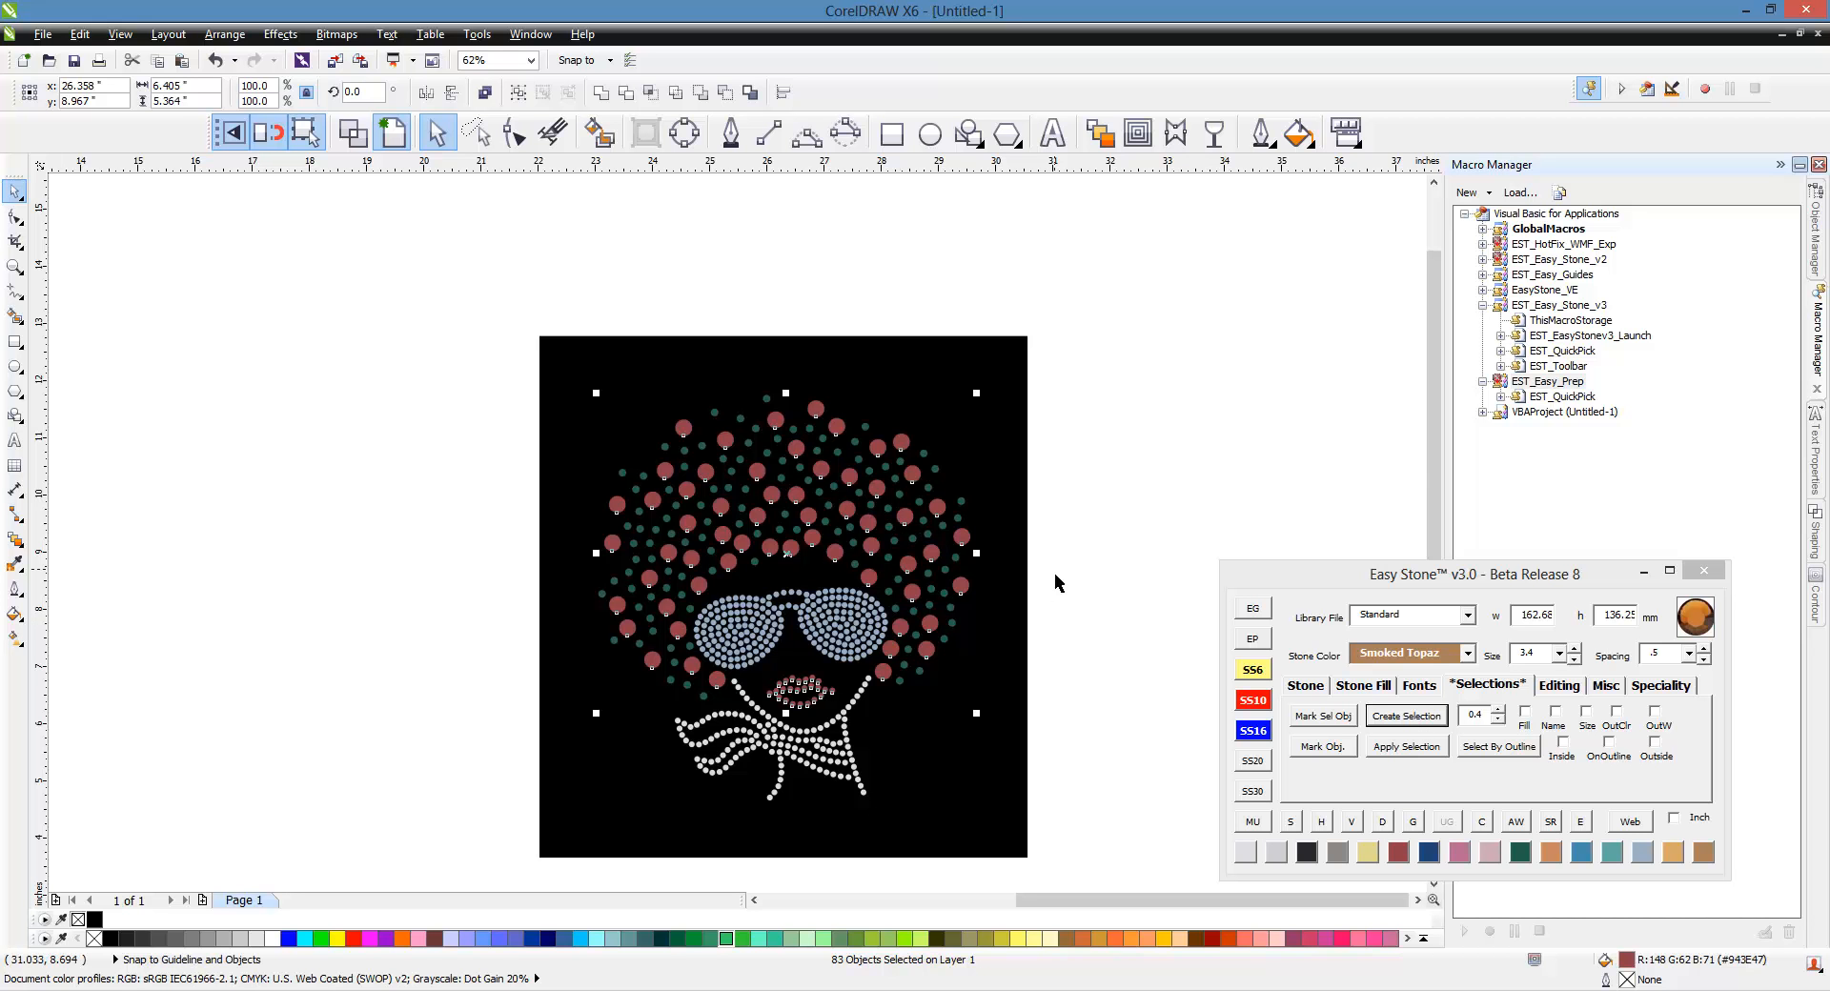
pyautogui.click(1100, 569)
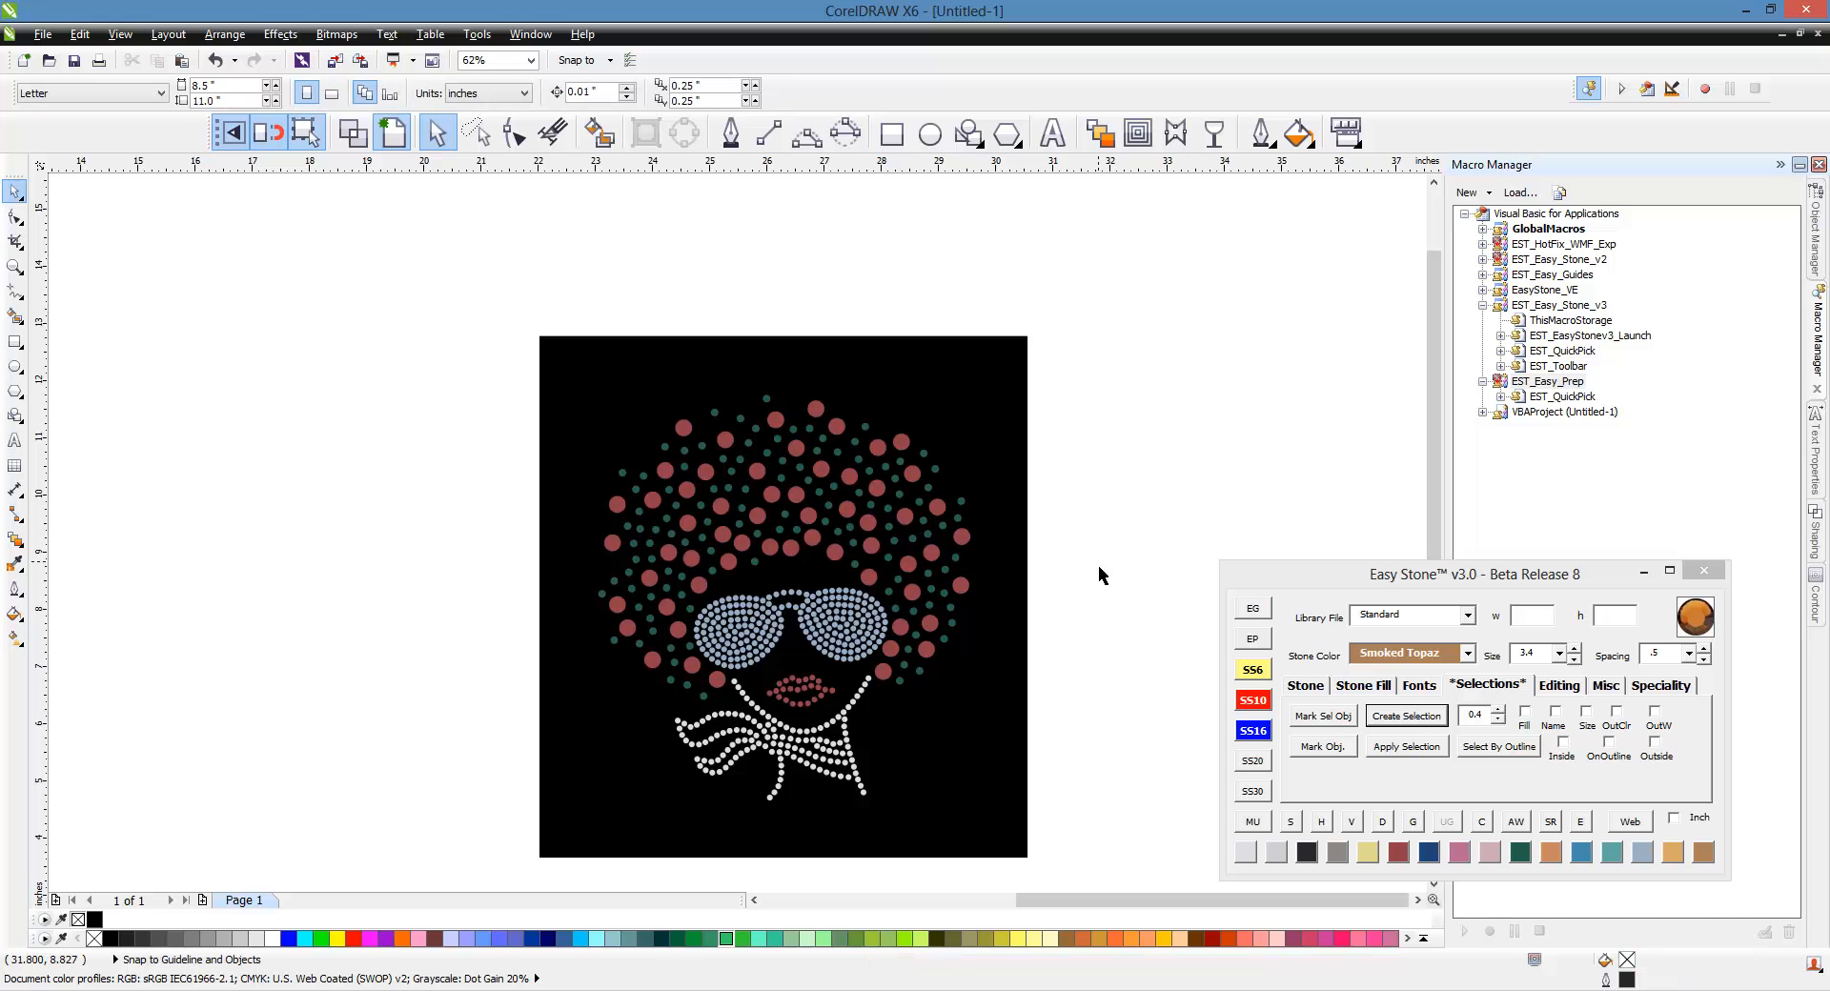
# - Create a selection of only the large red hair stones by matching Size, and resize them to SS20
pyautogui.click(963, 541)
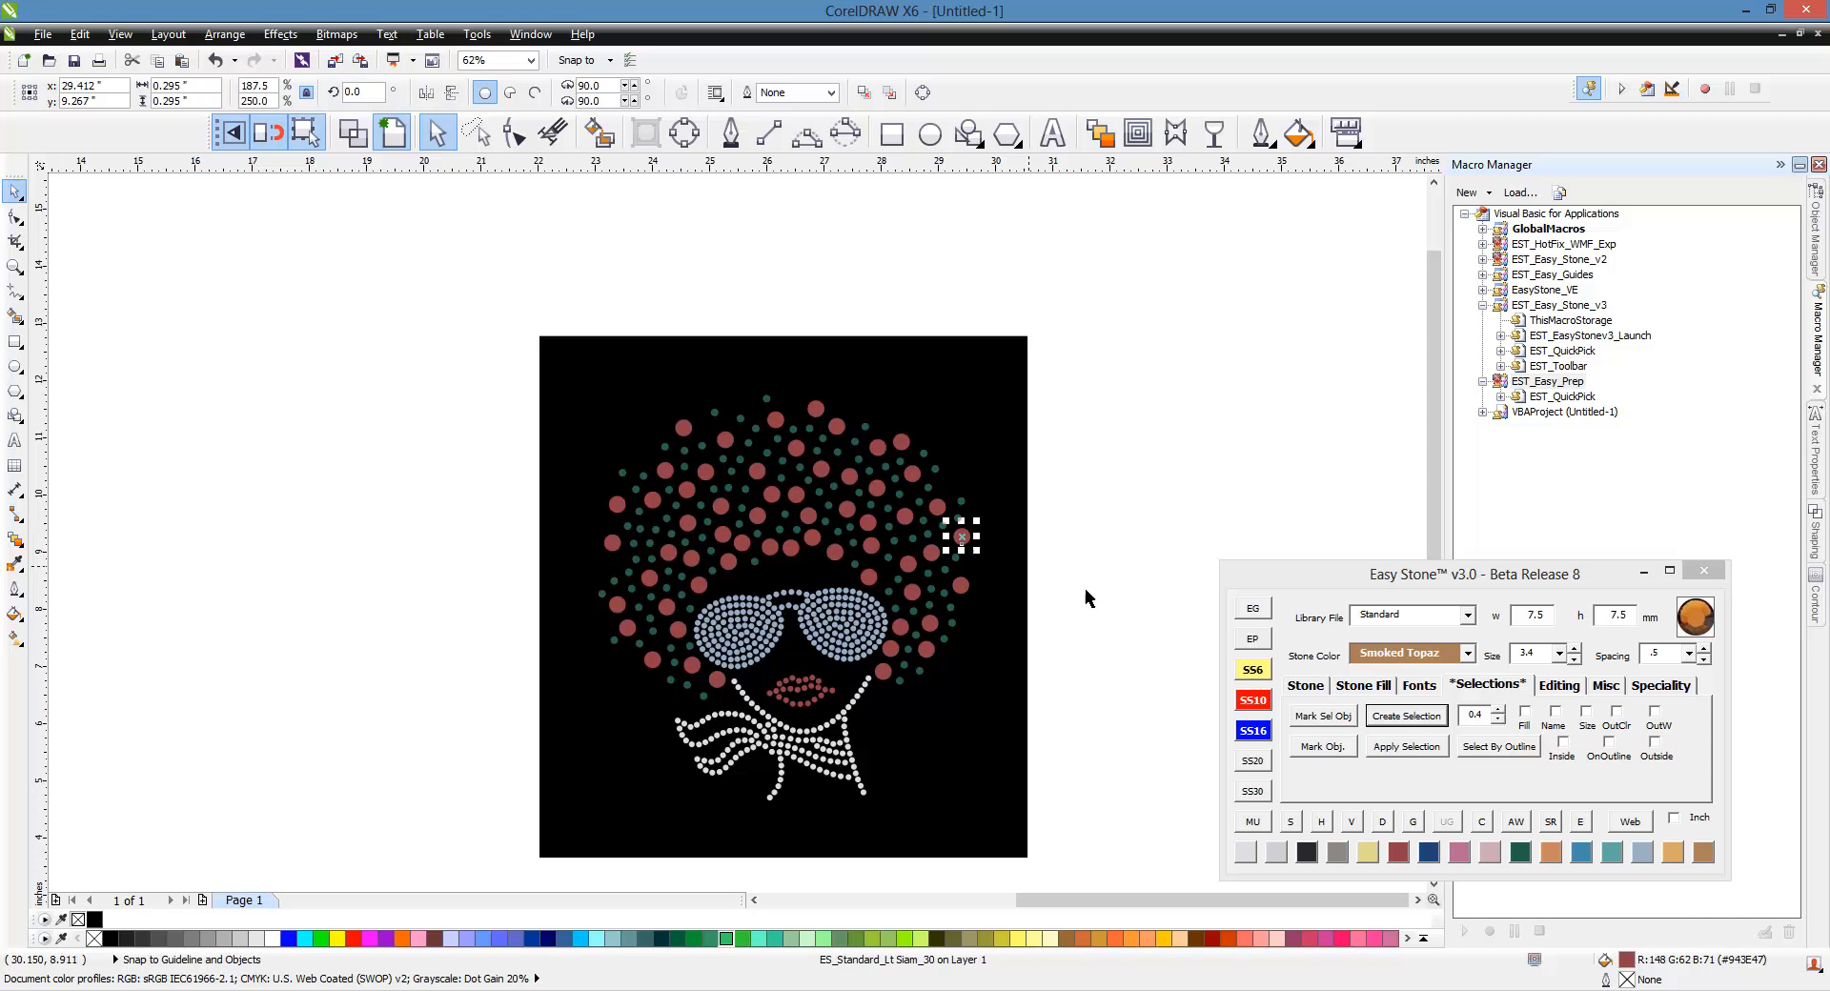
pyautogui.click(1601, 728)
pyautogui.click(1602, 728)
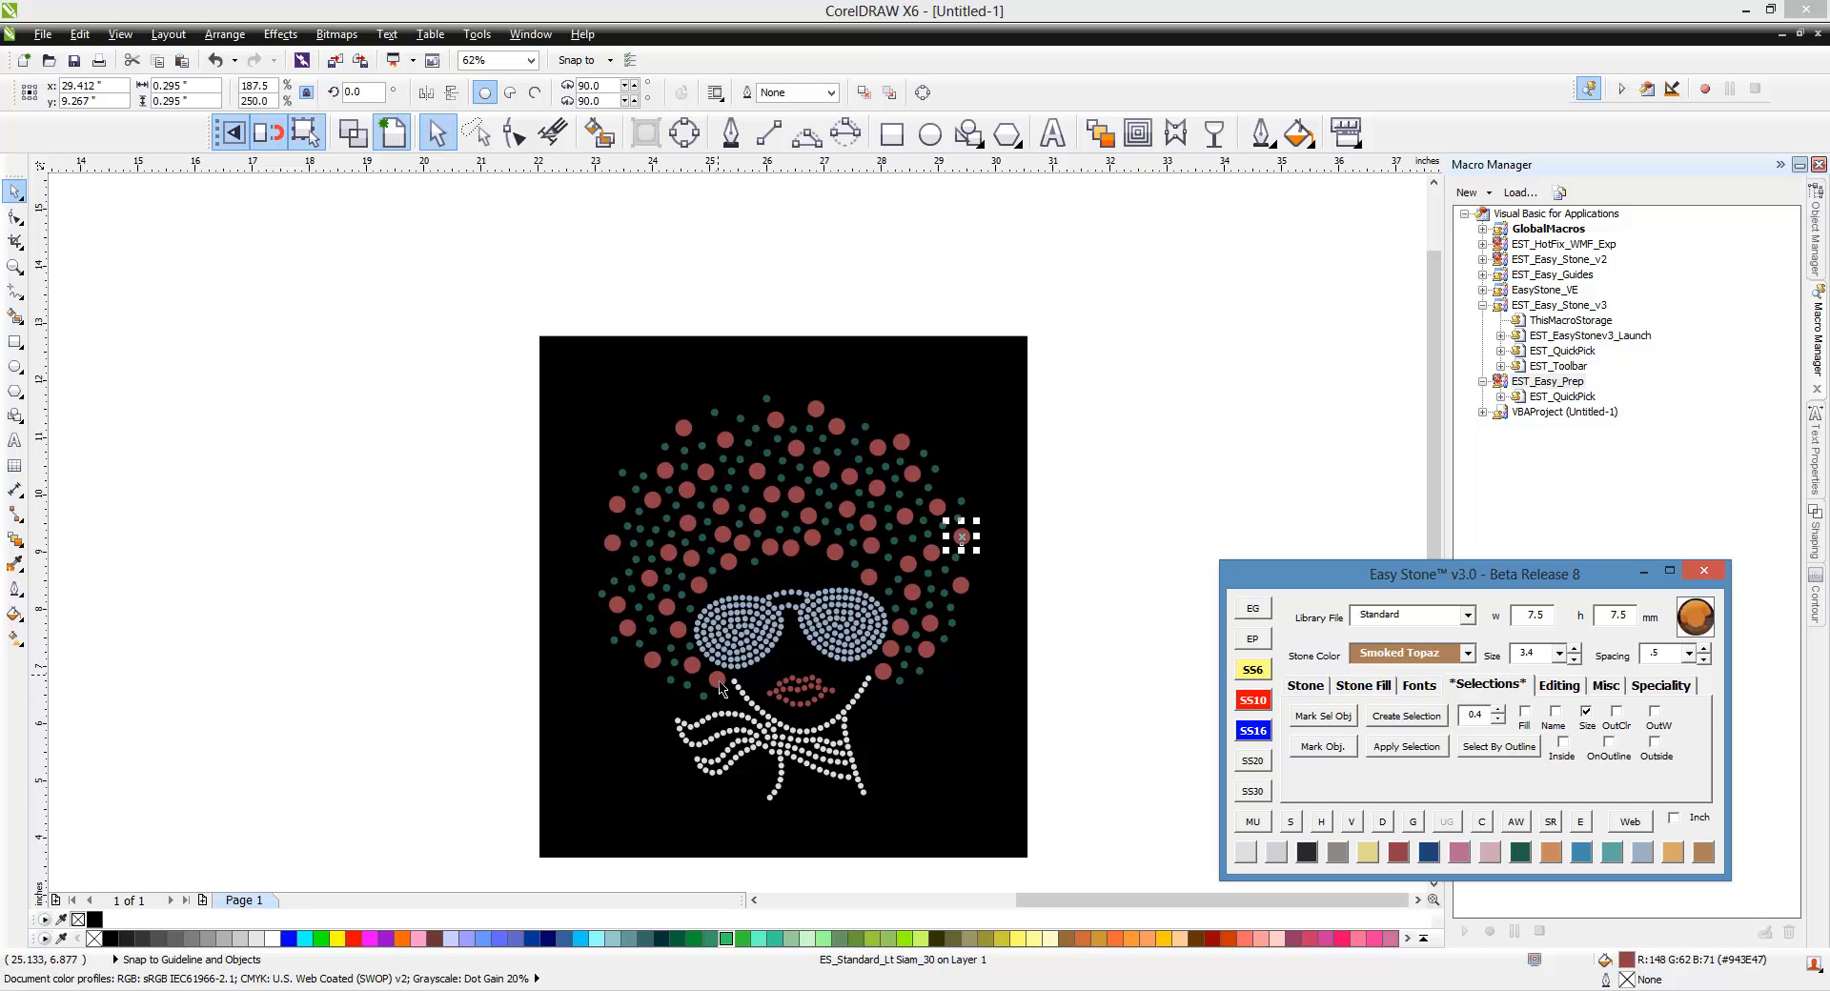
pyautogui.click(1402, 724)
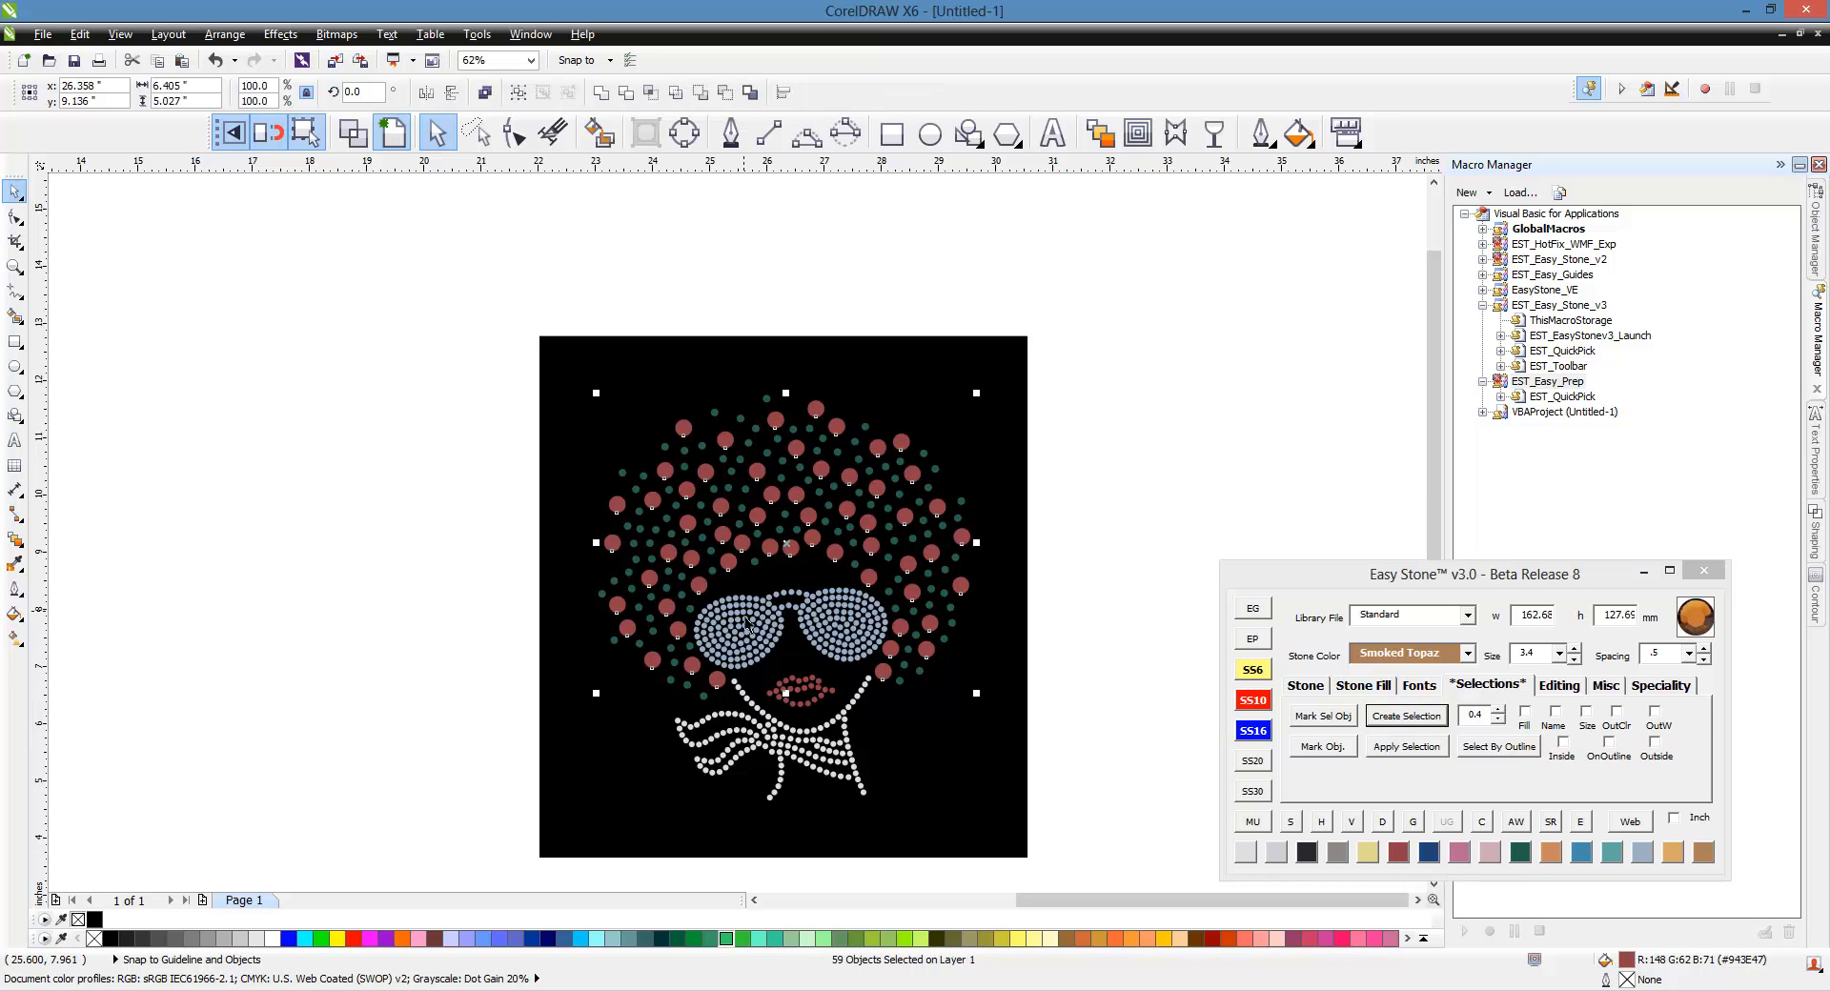
pyautogui.click(1260, 765)
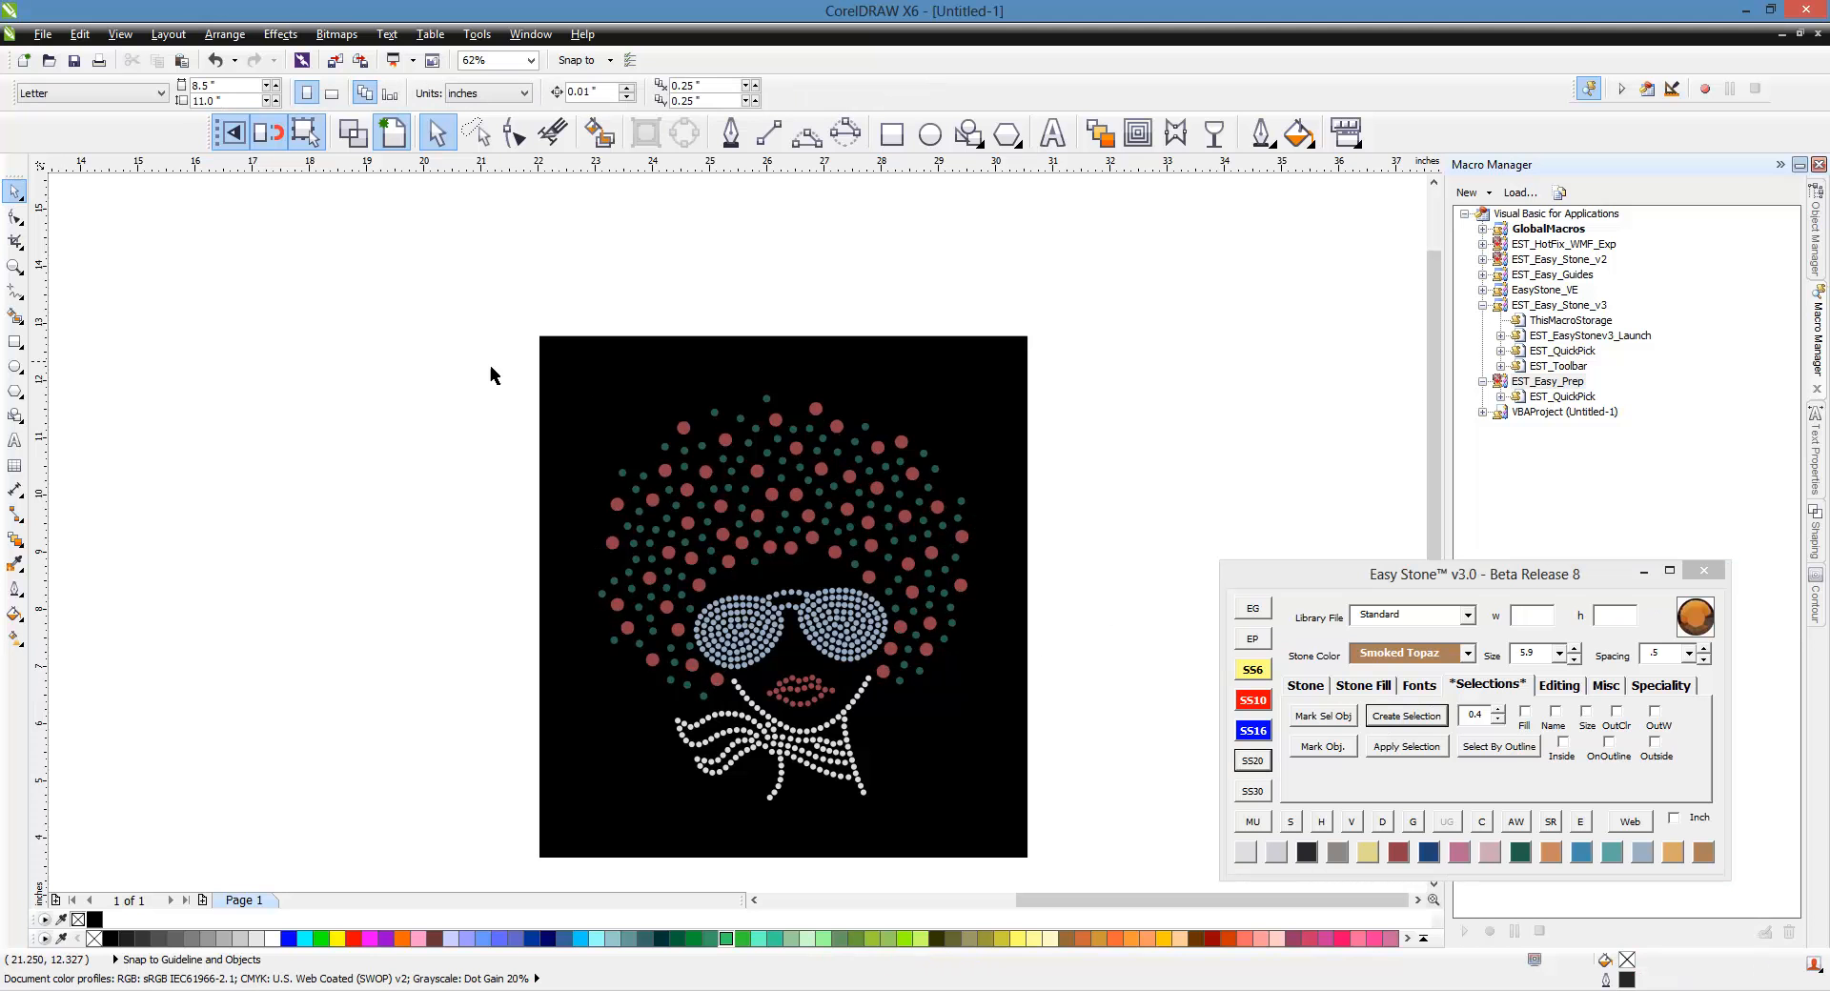
# - Rerun the stone use report on all the resized stones to verify their sizes, and close it
pyautogui.moveTo(463, 358); pyautogui.dragTo(1125, 833)
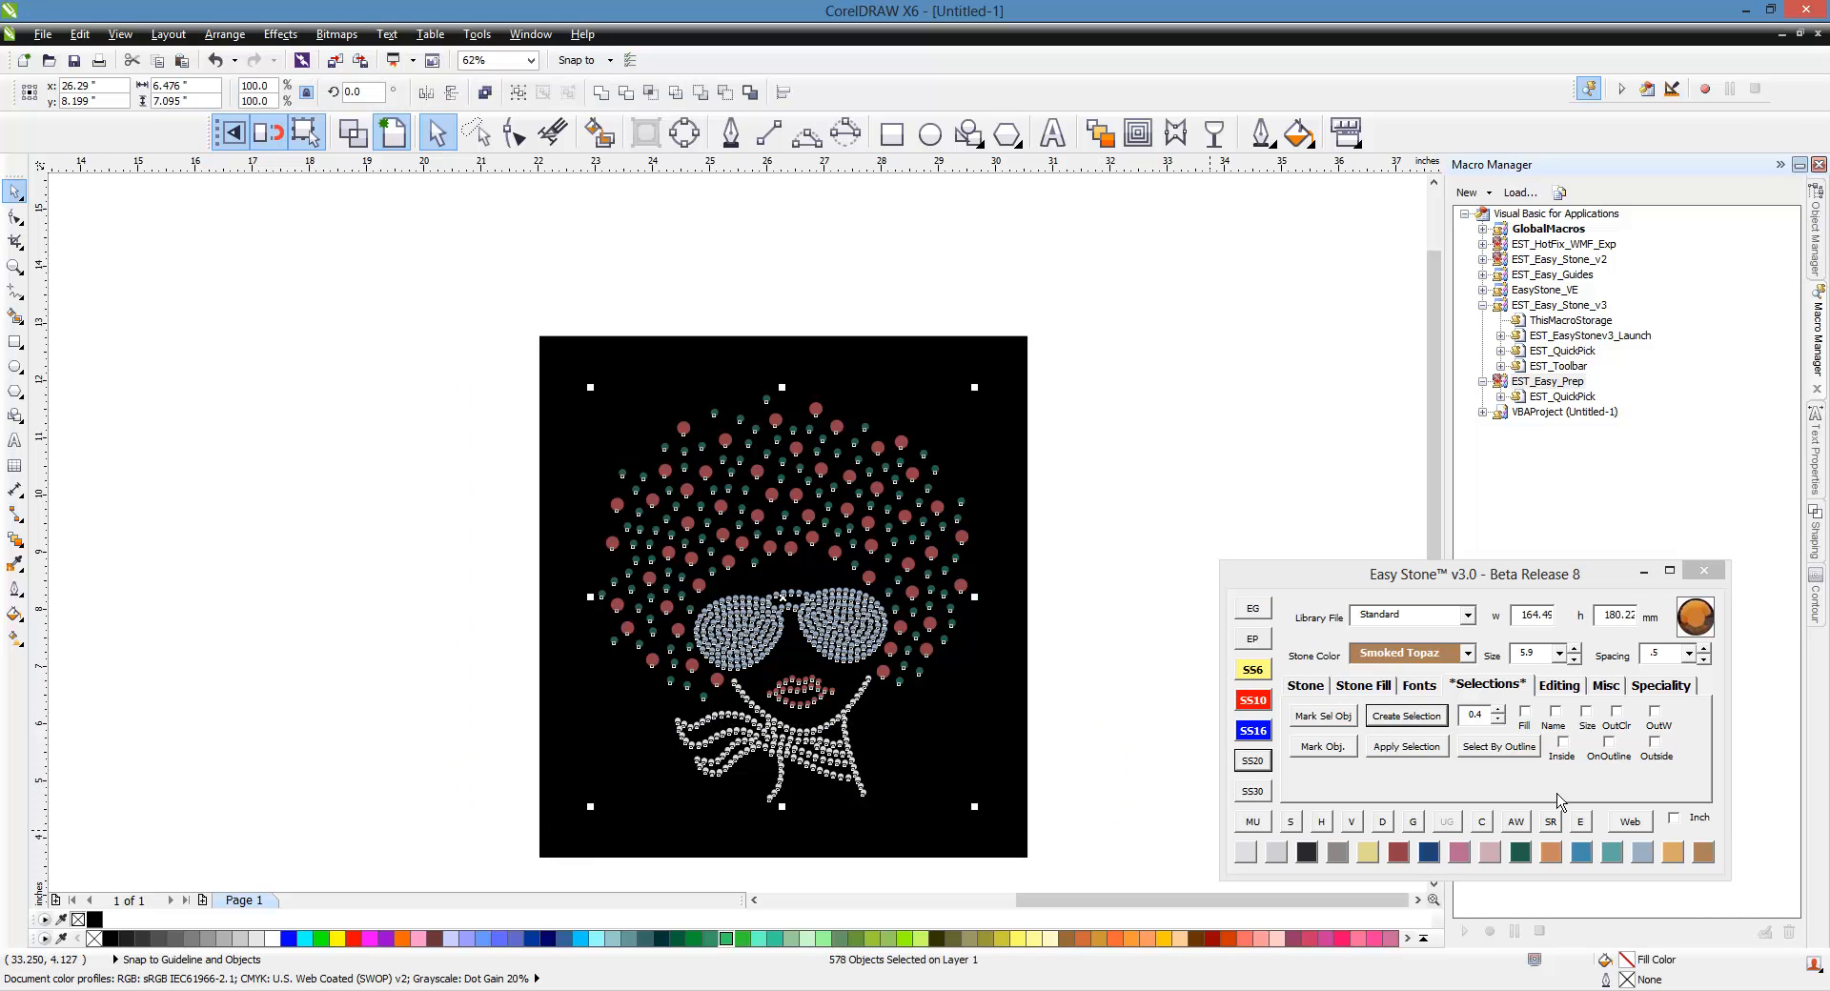
pyautogui.click(1616, 690)
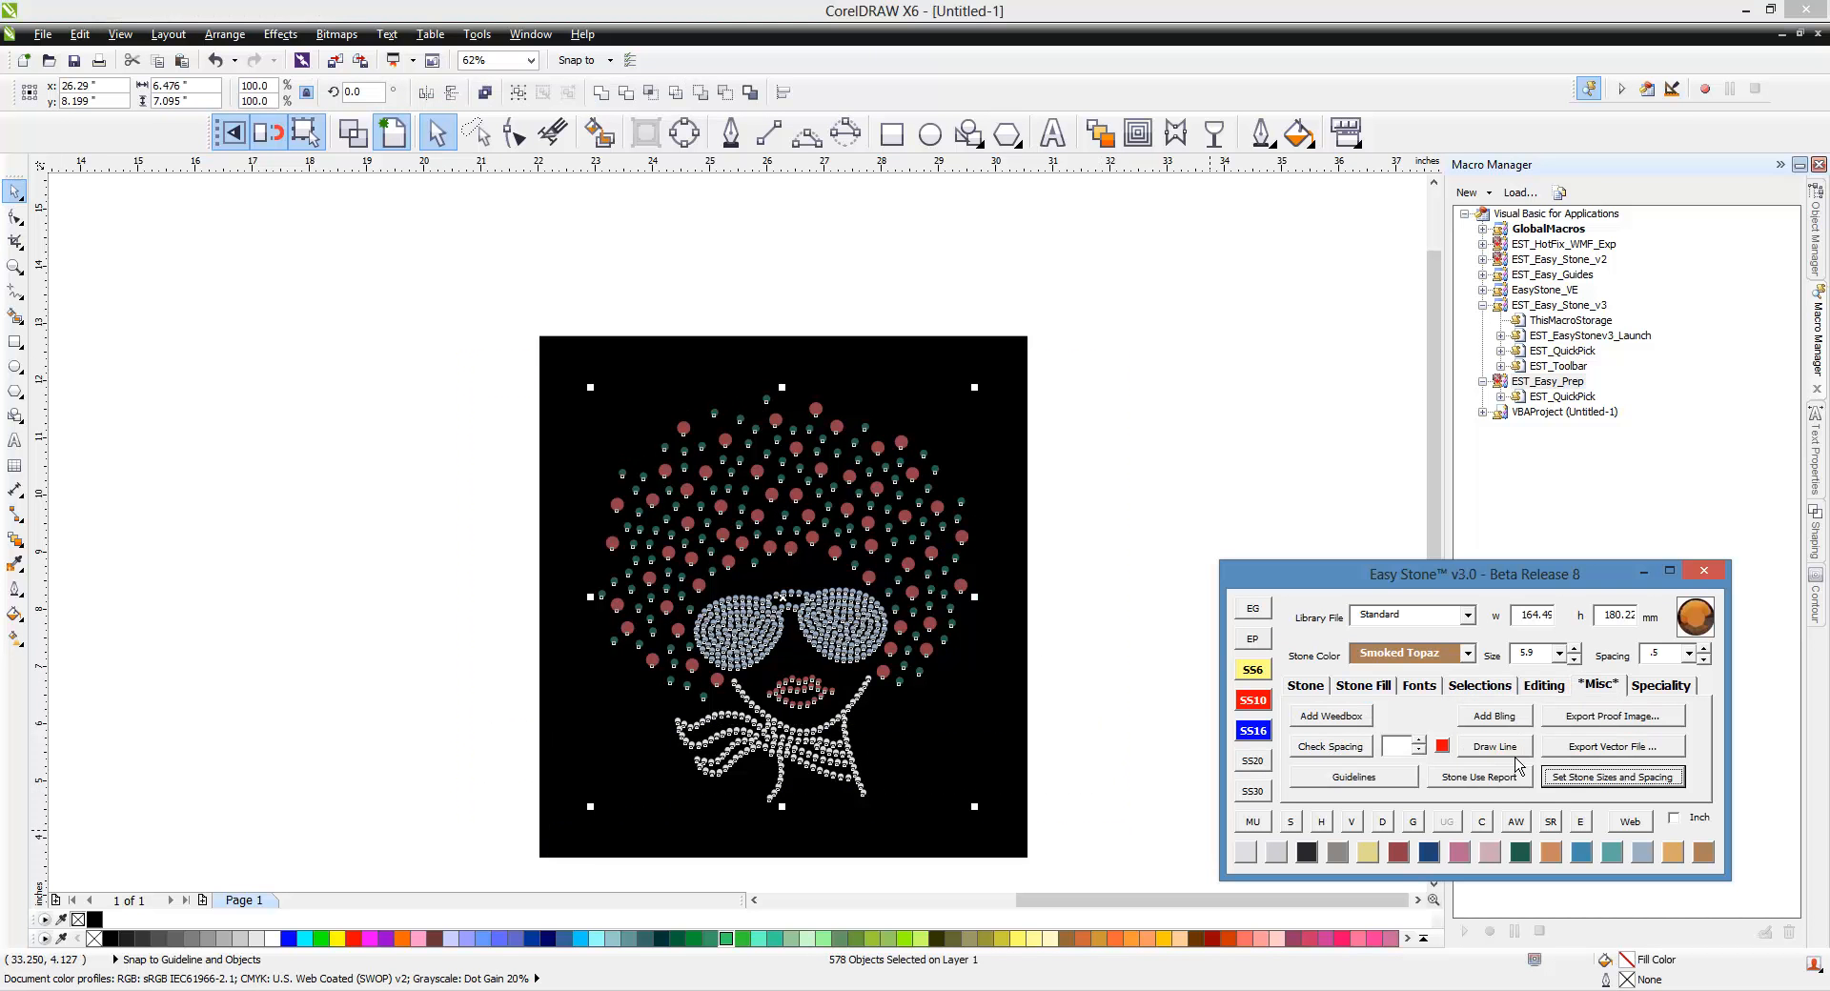
pyautogui.click(1483, 778)
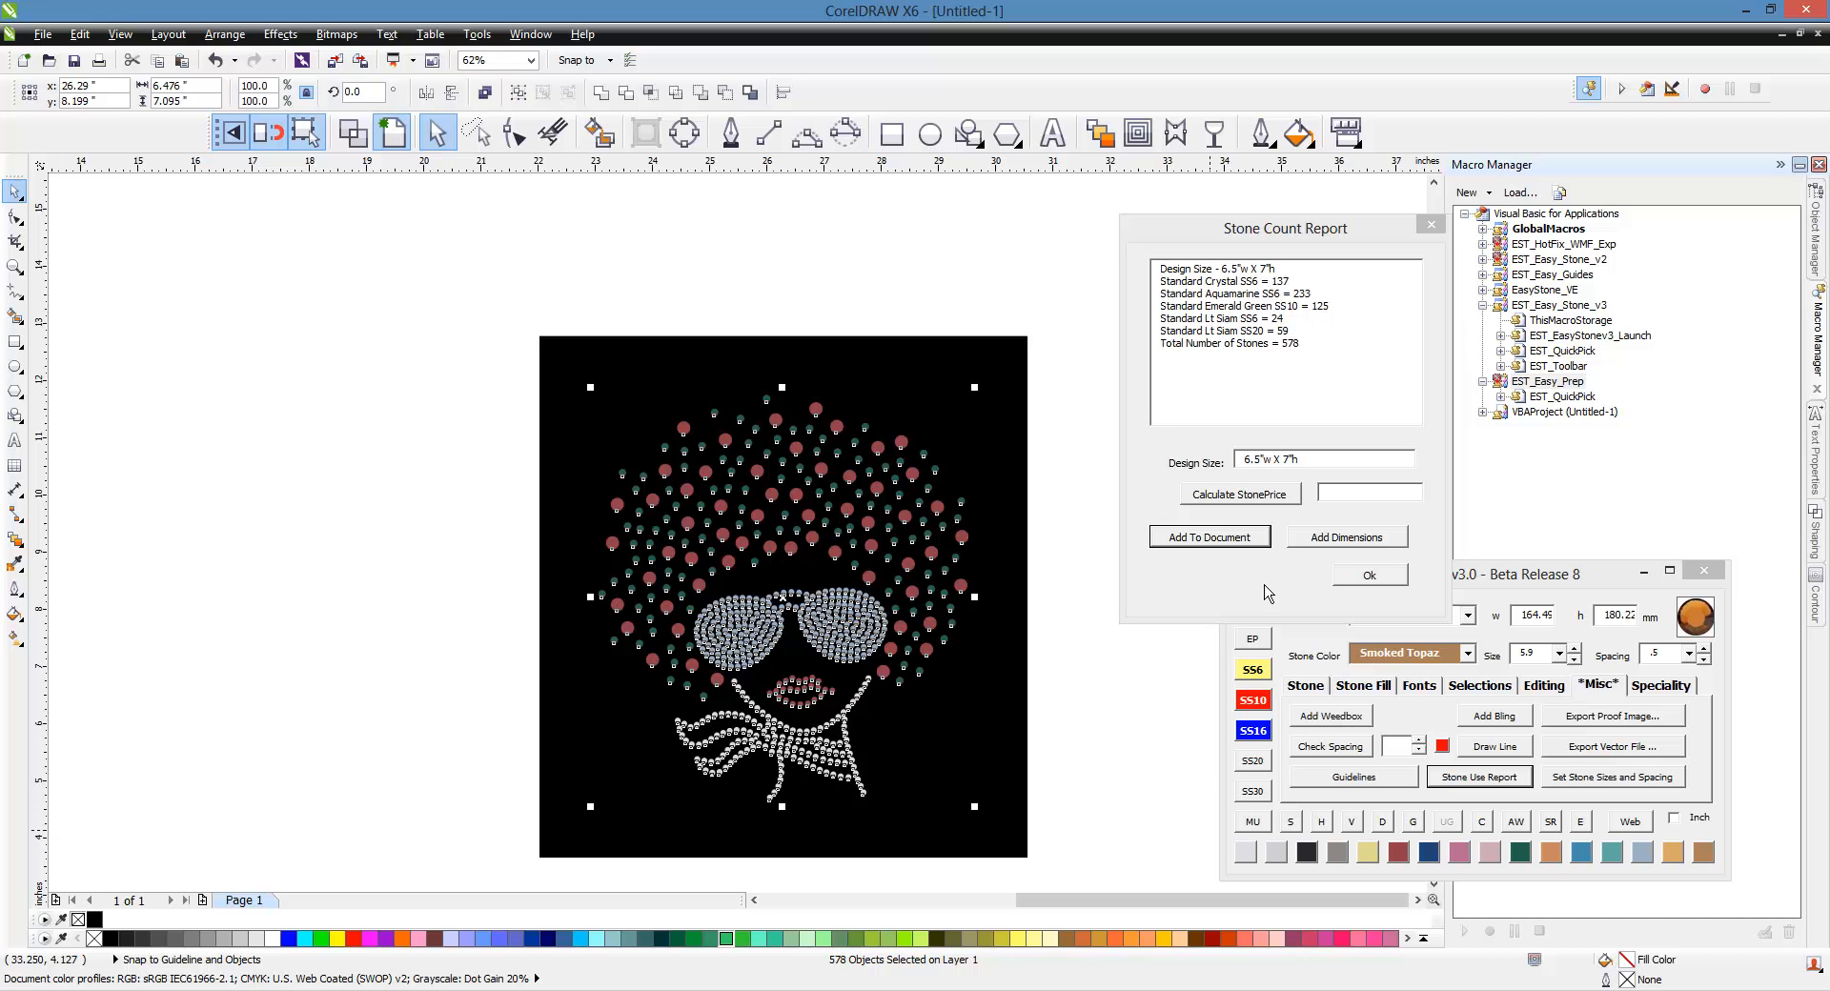
pyautogui.click(1397, 580)
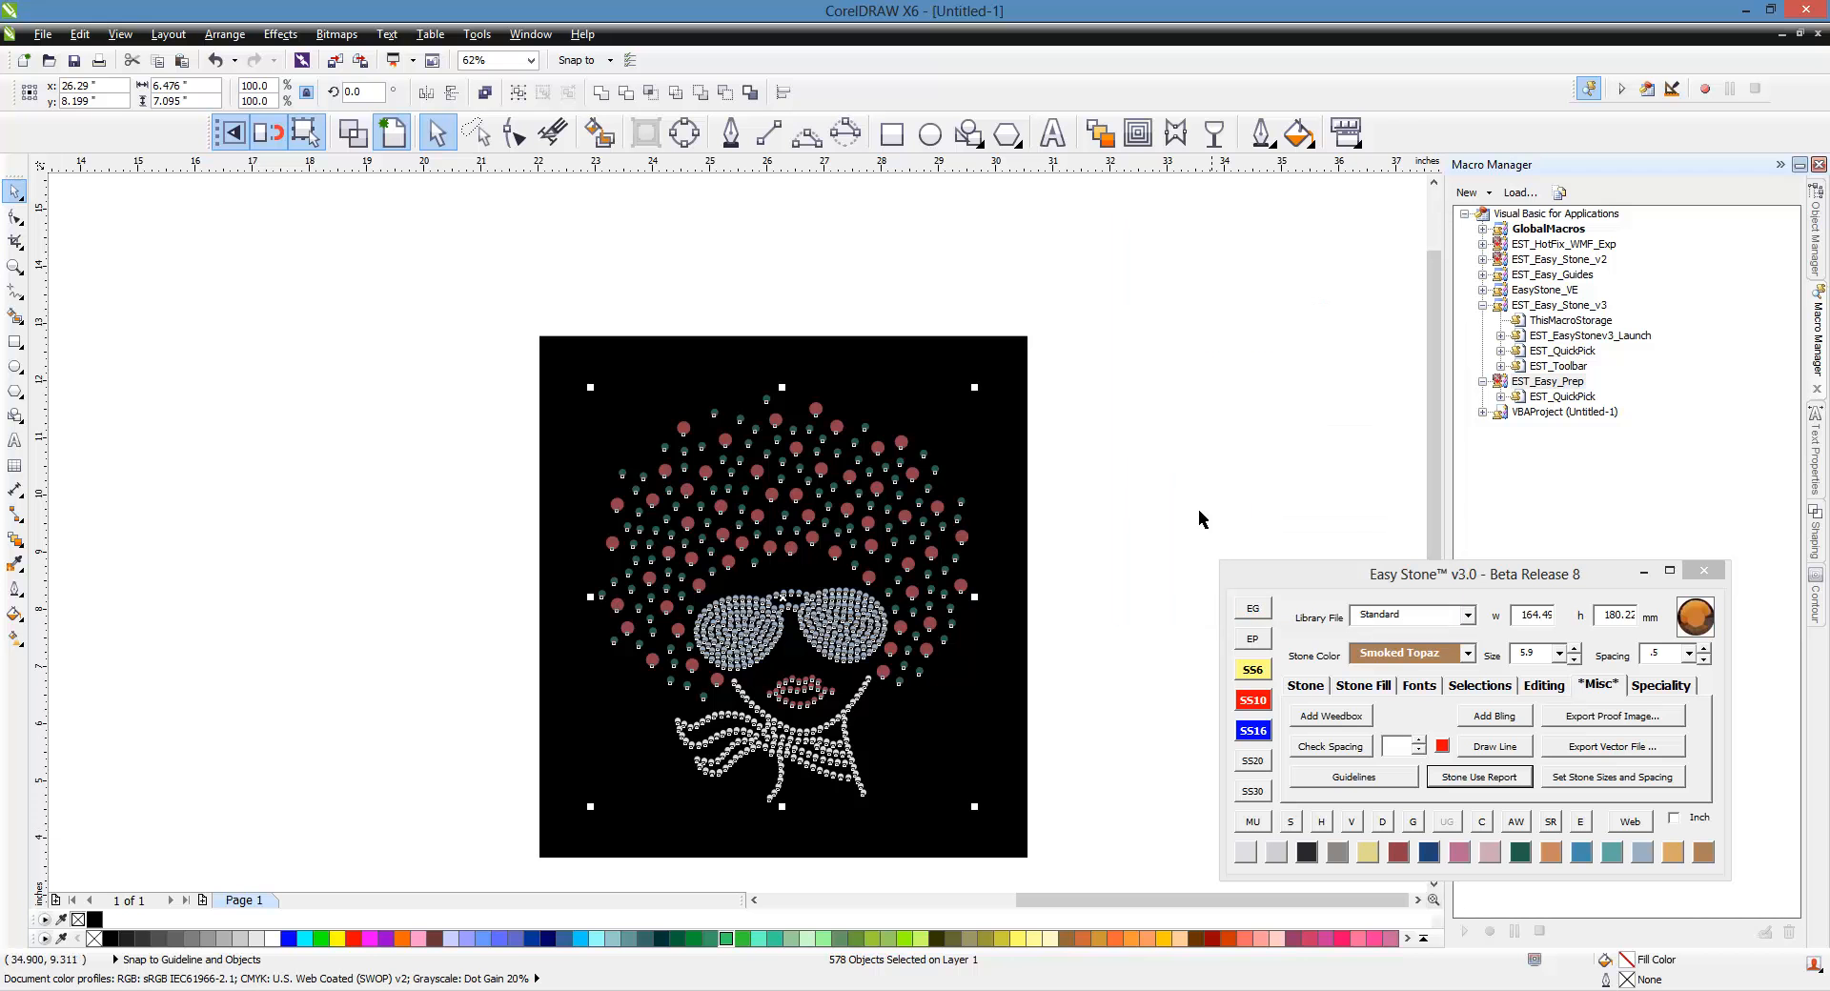
pyautogui.click(1150, 496)
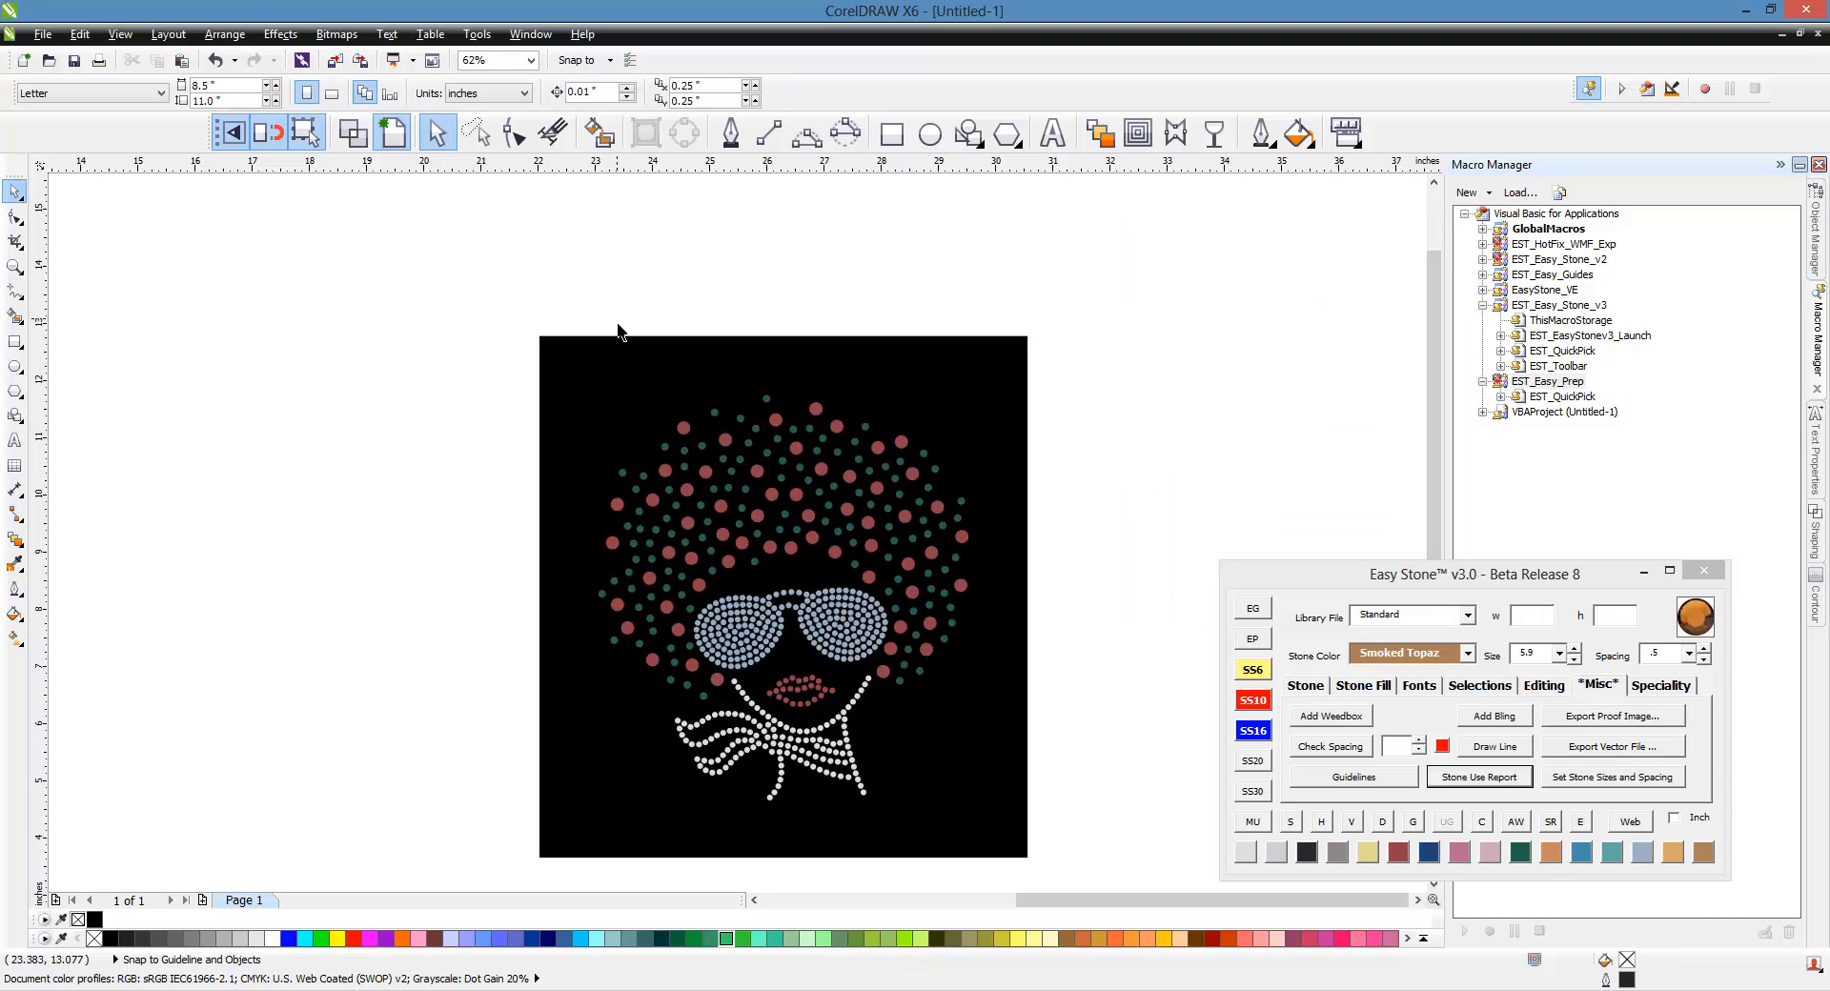
# - Start a vector export of the design with its background and assign Lt Siam 6, Lt Siam 20 and Emerald Green 10 to Template 01
pyautogui.scroll(-1, 522, 301)
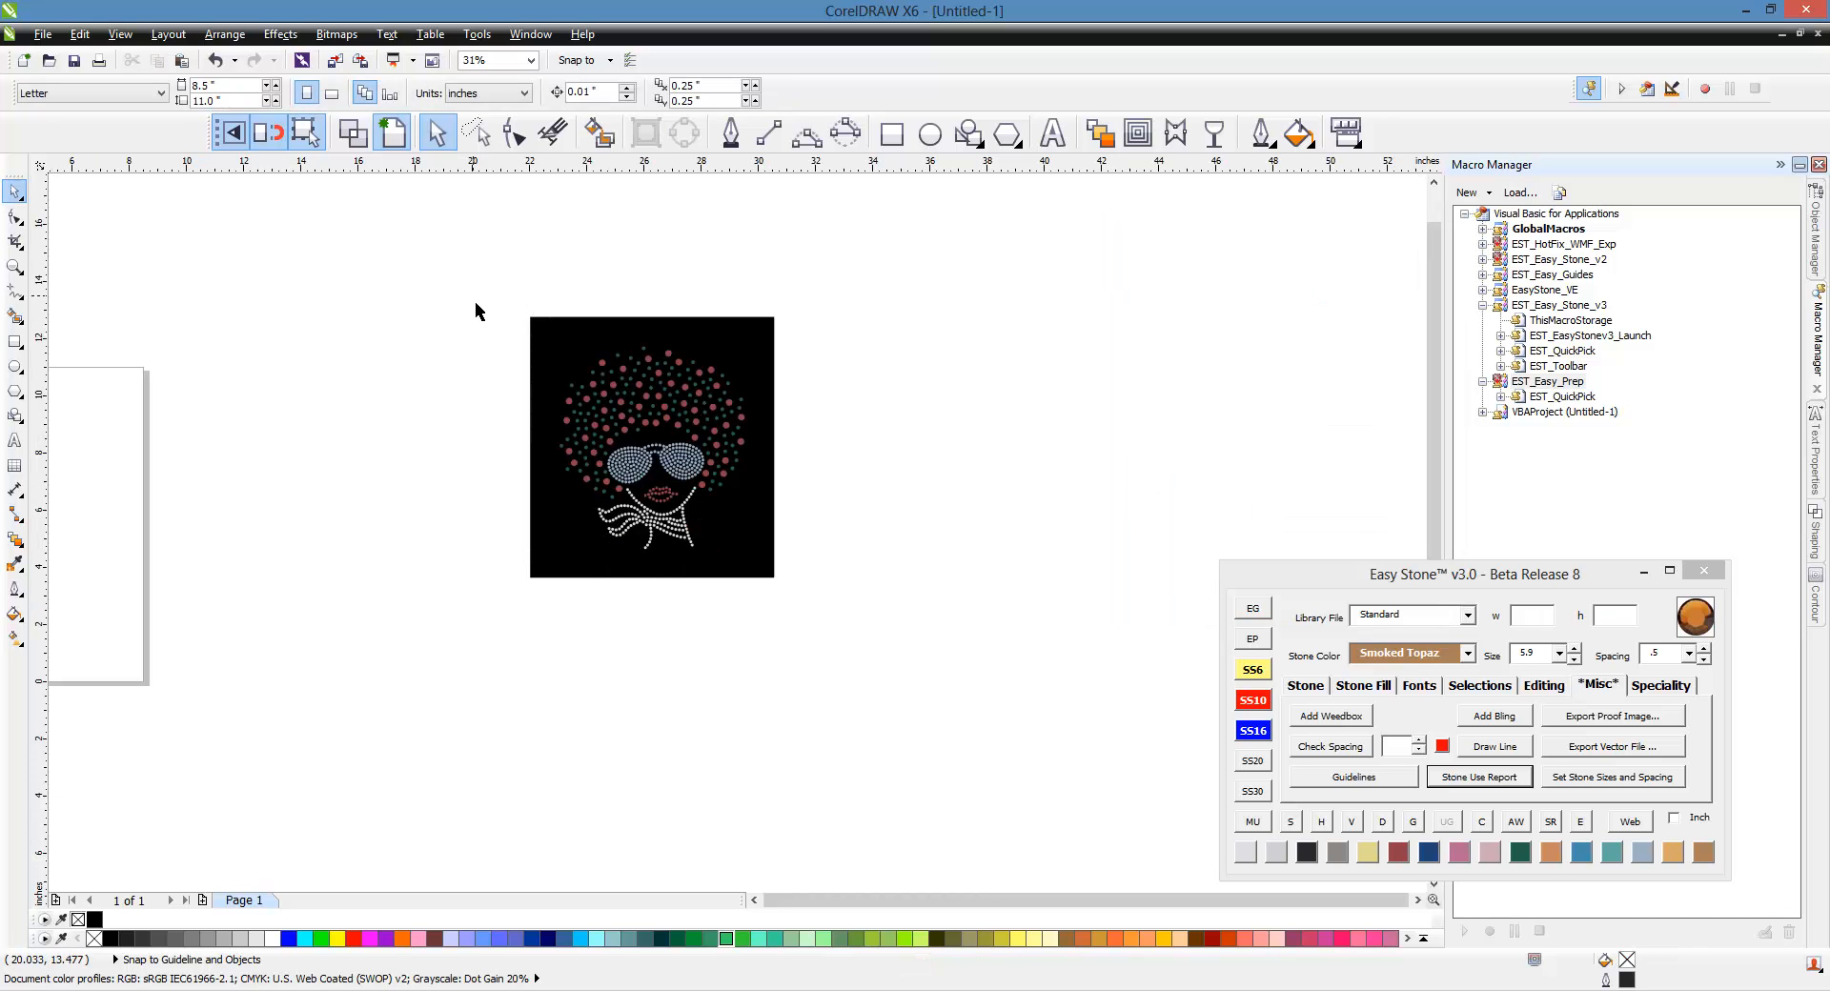
pyautogui.moveTo(473, 298); pyautogui.dragTo(823, 611)
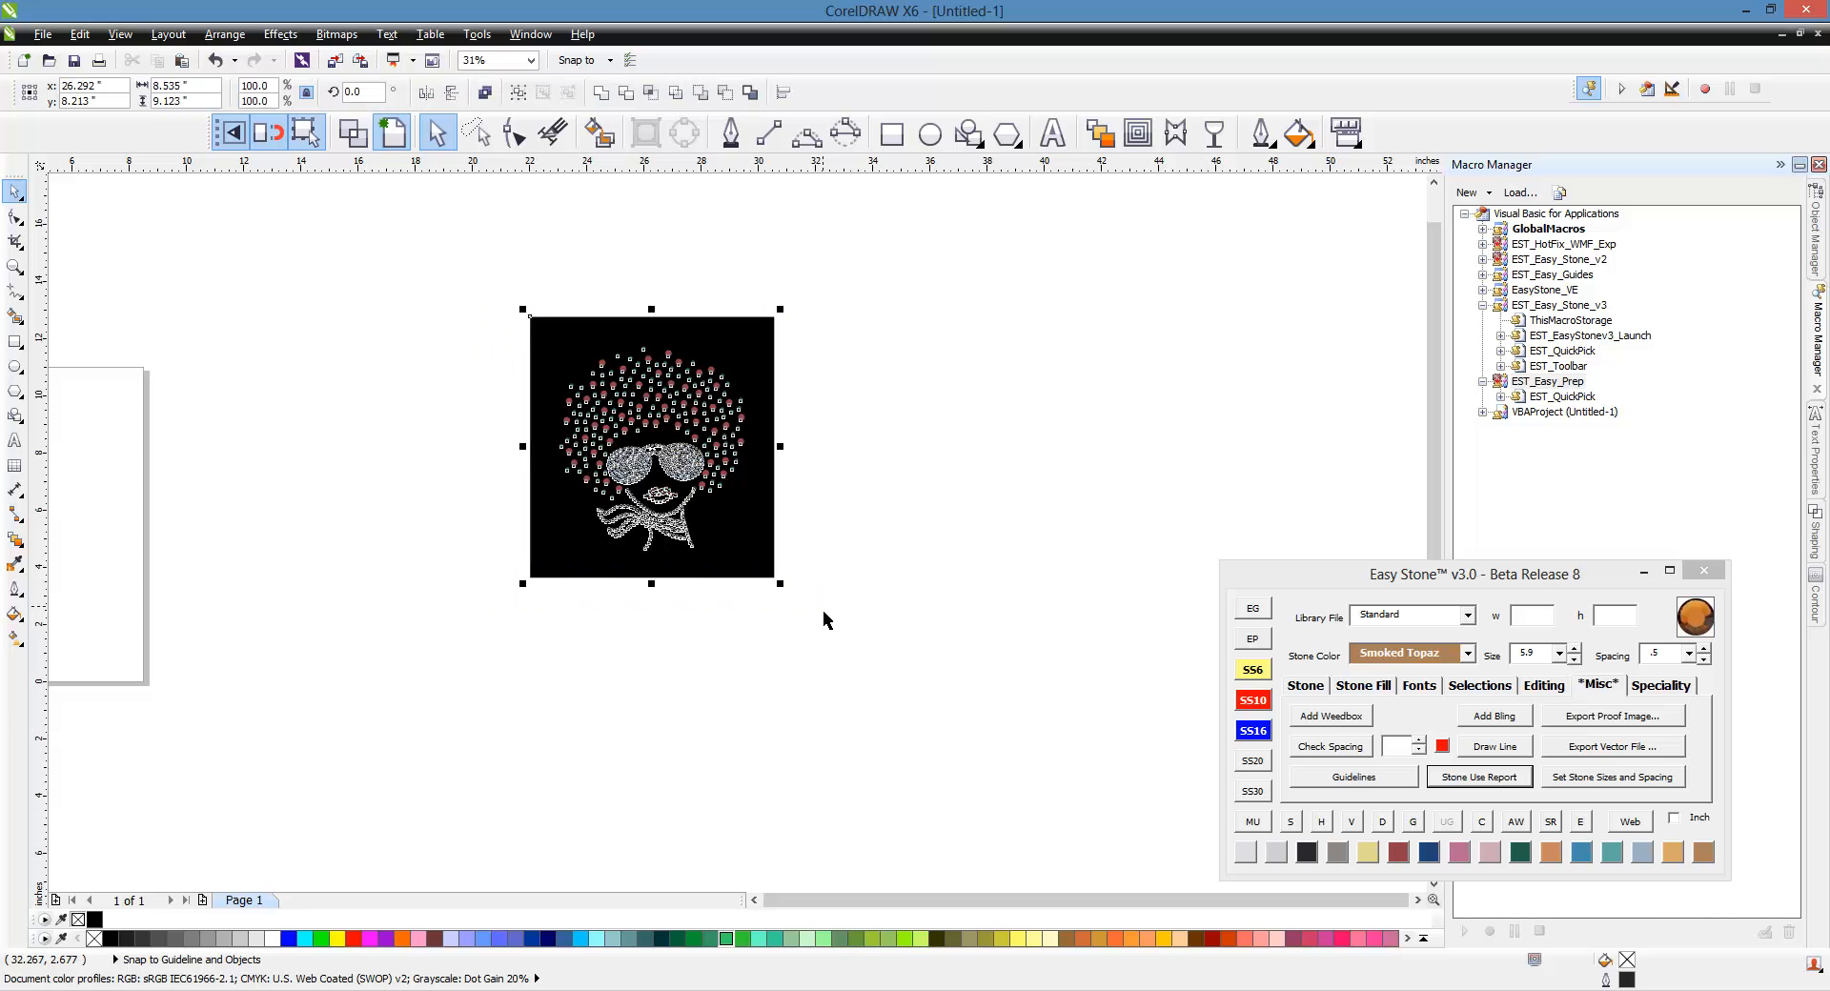
pyautogui.click(1615, 752)
pyautogui.moveTo(220, 286); pyautogui.dragTo(1359, 301)
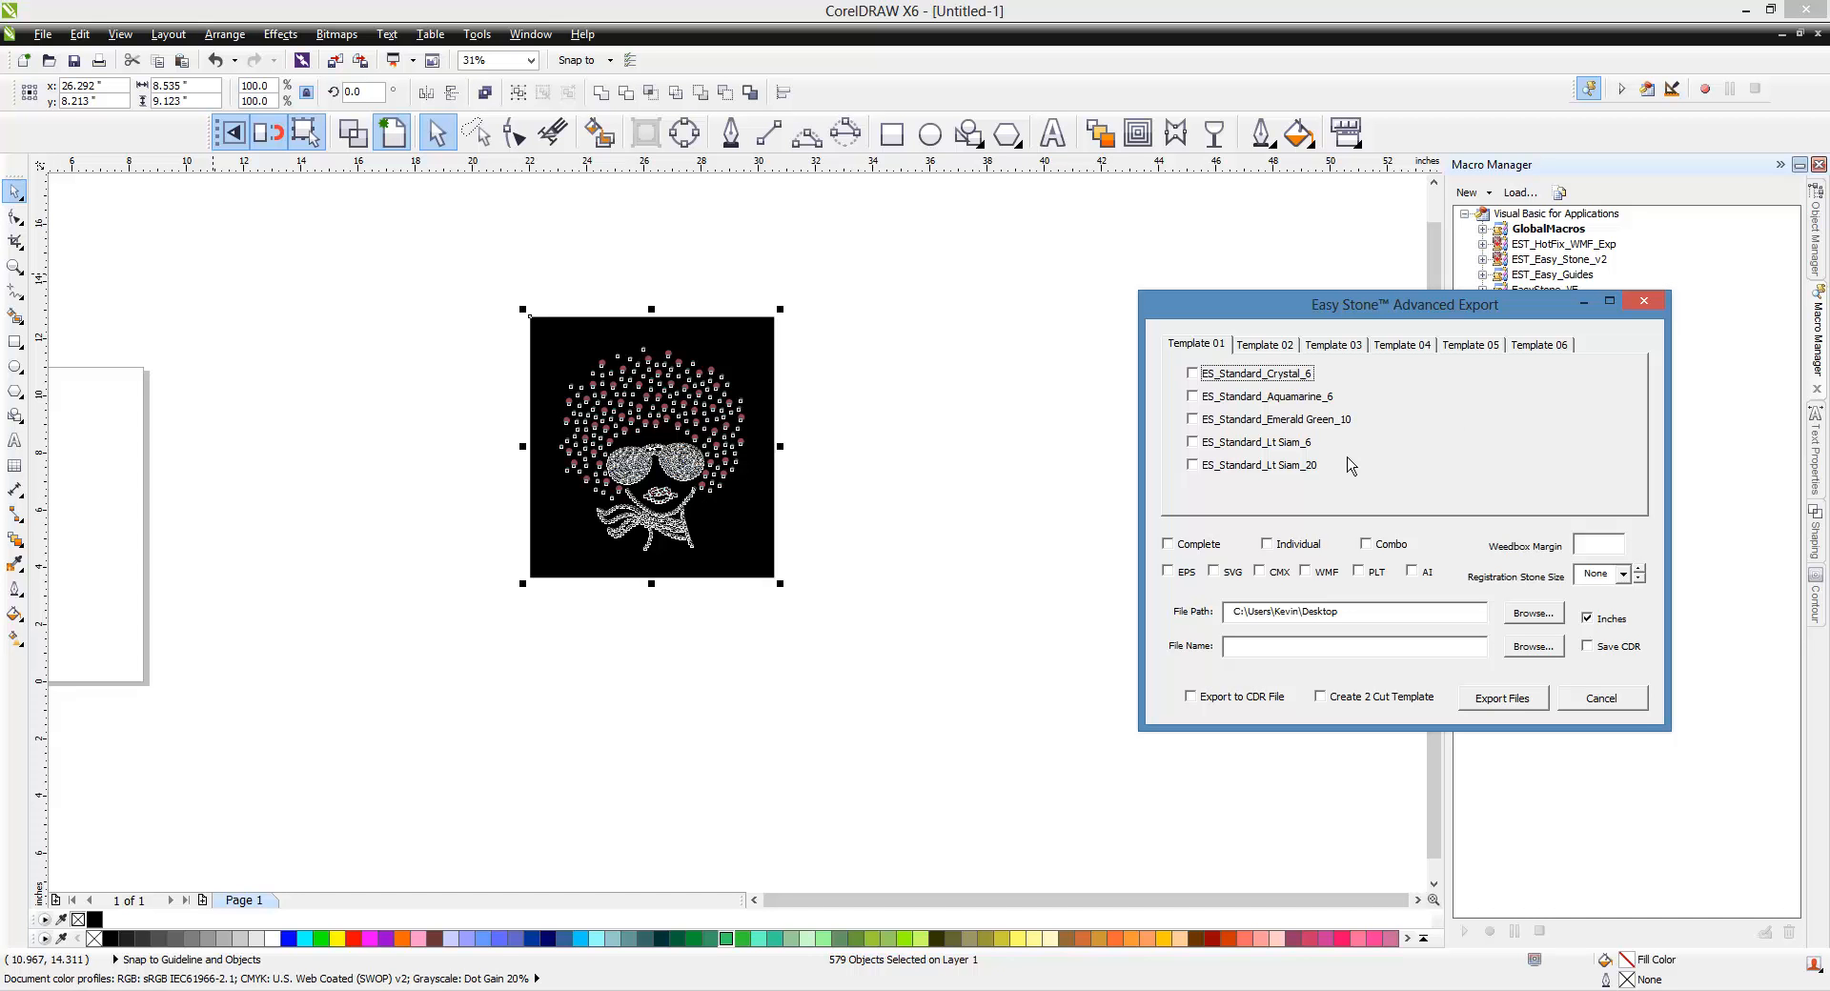
pyautogui.click(1257, 443)
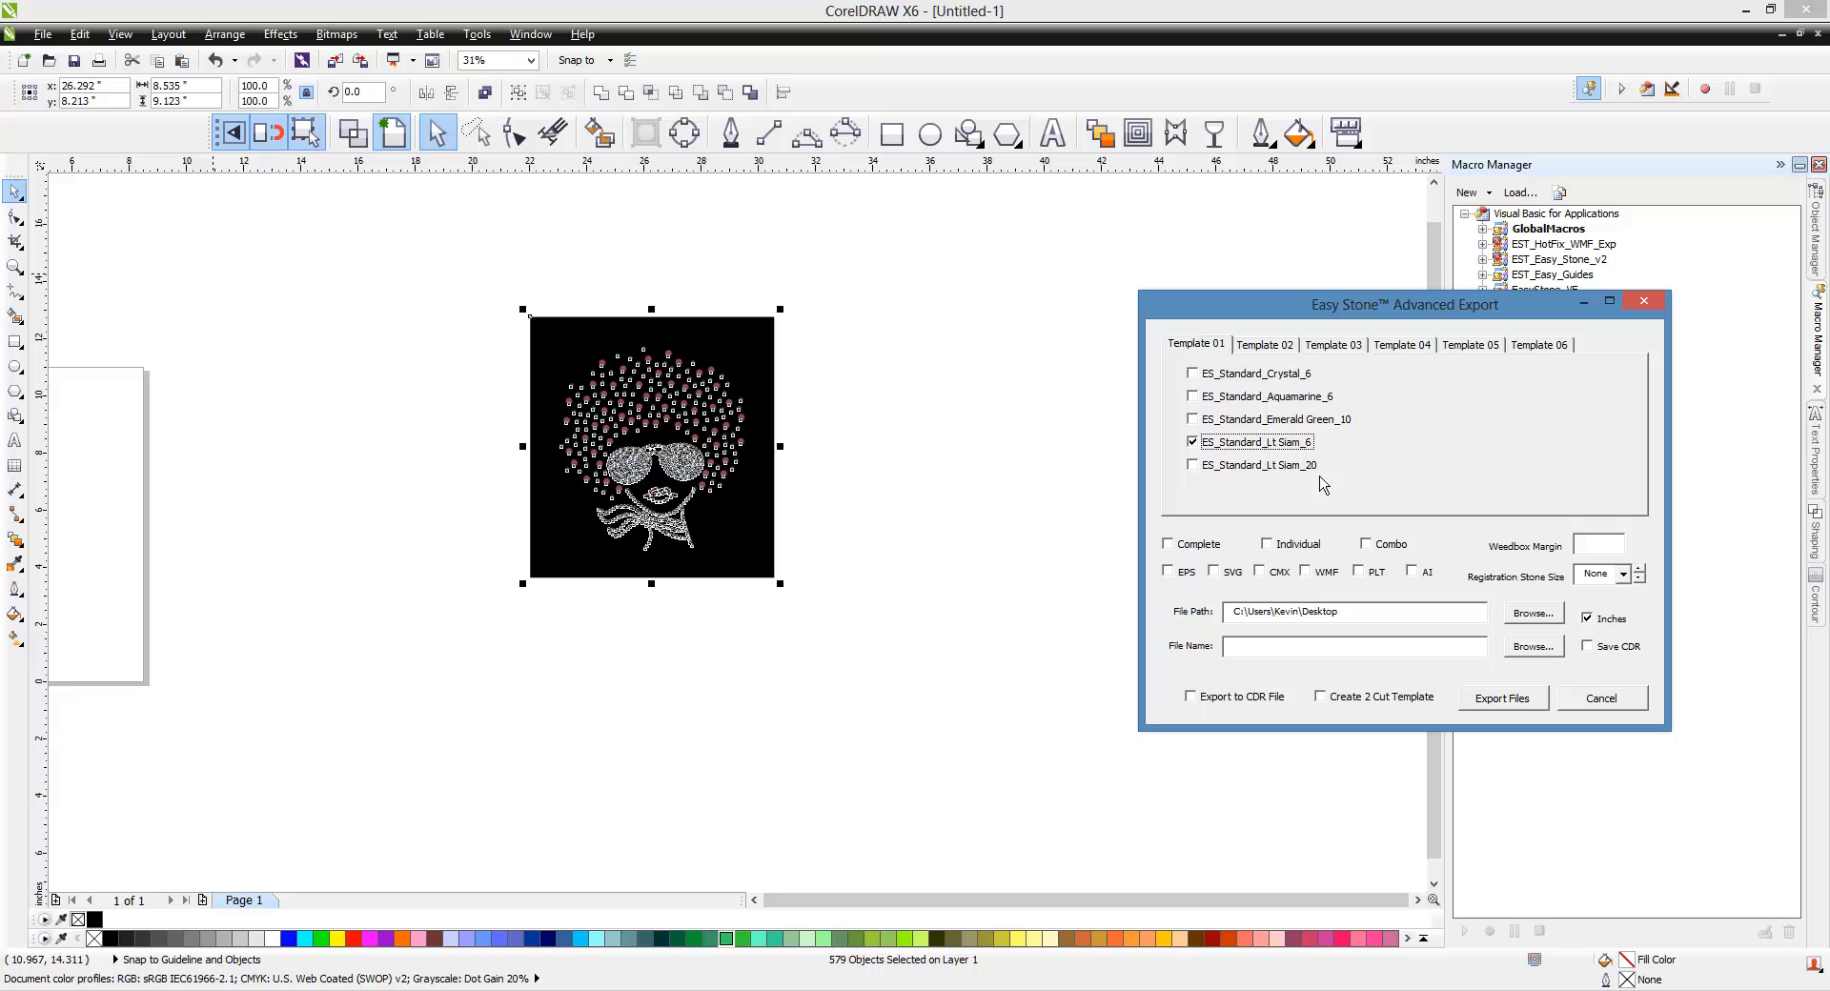
pyautogui.click(1316, 471)
pyautogui.click(1304, 419)
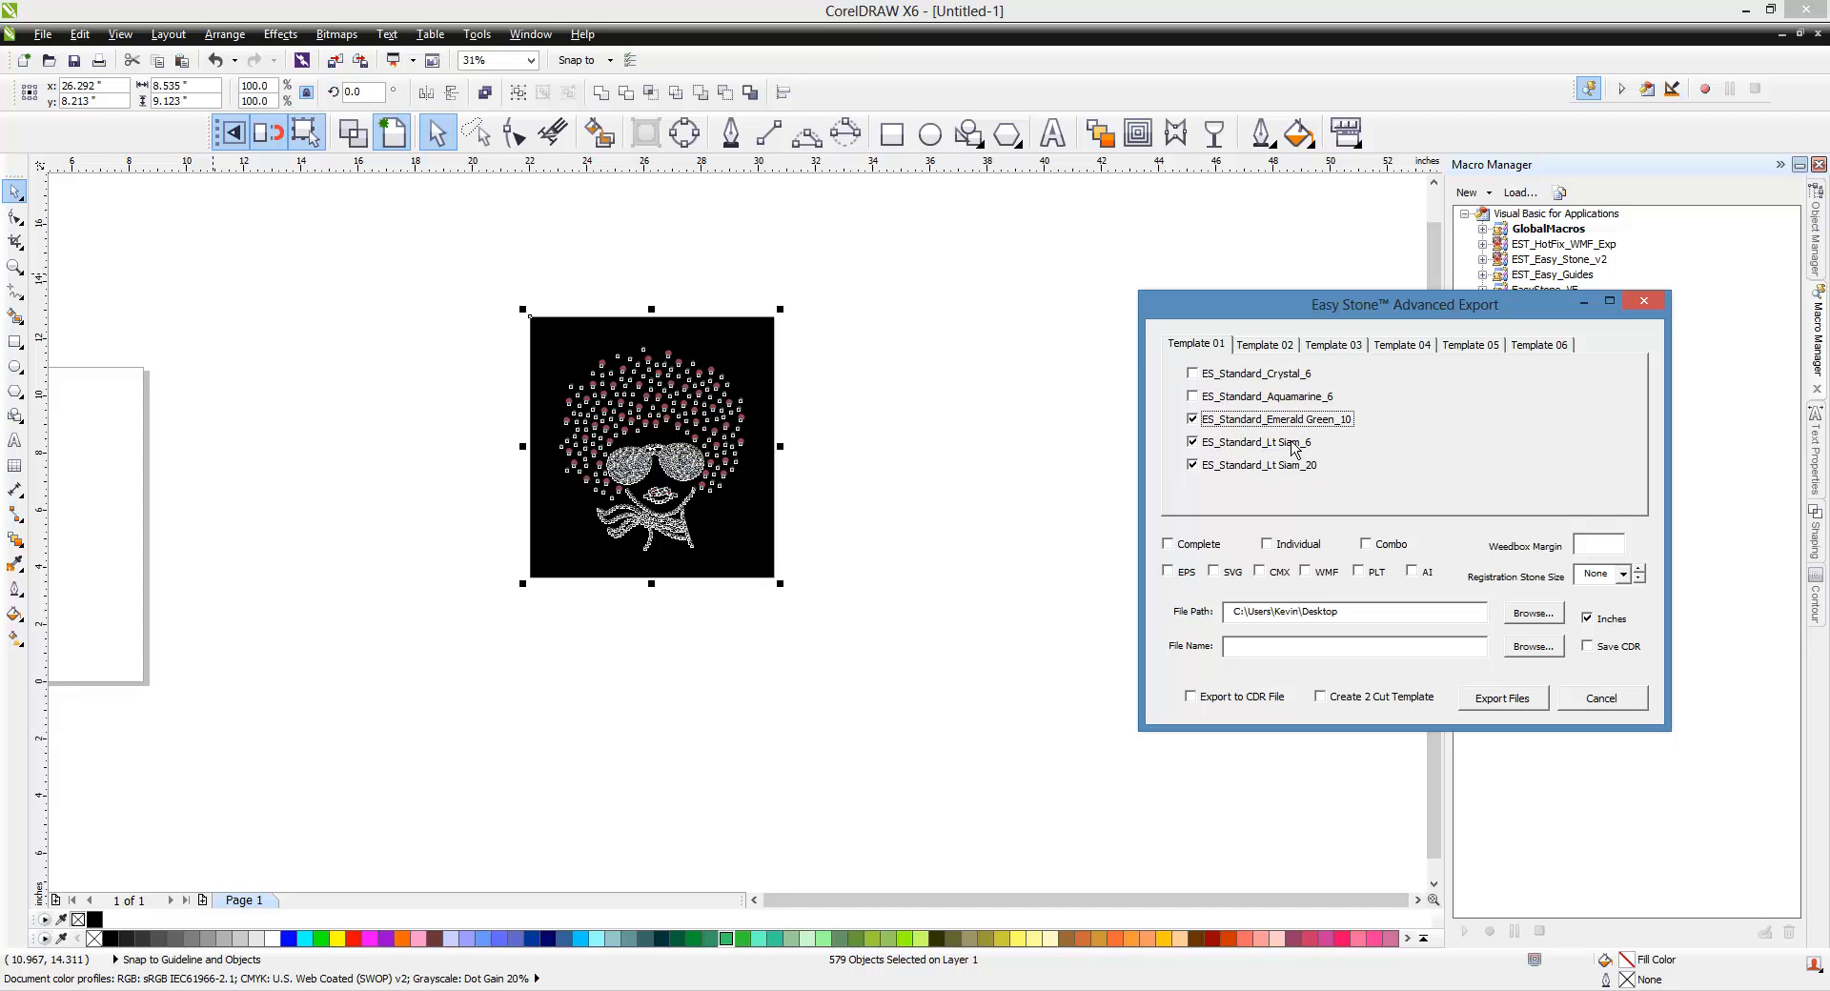
# - Assign the Crystal 6 and Aquamarine 6 stones to Template 02
pyautogui.click(1277, 357)
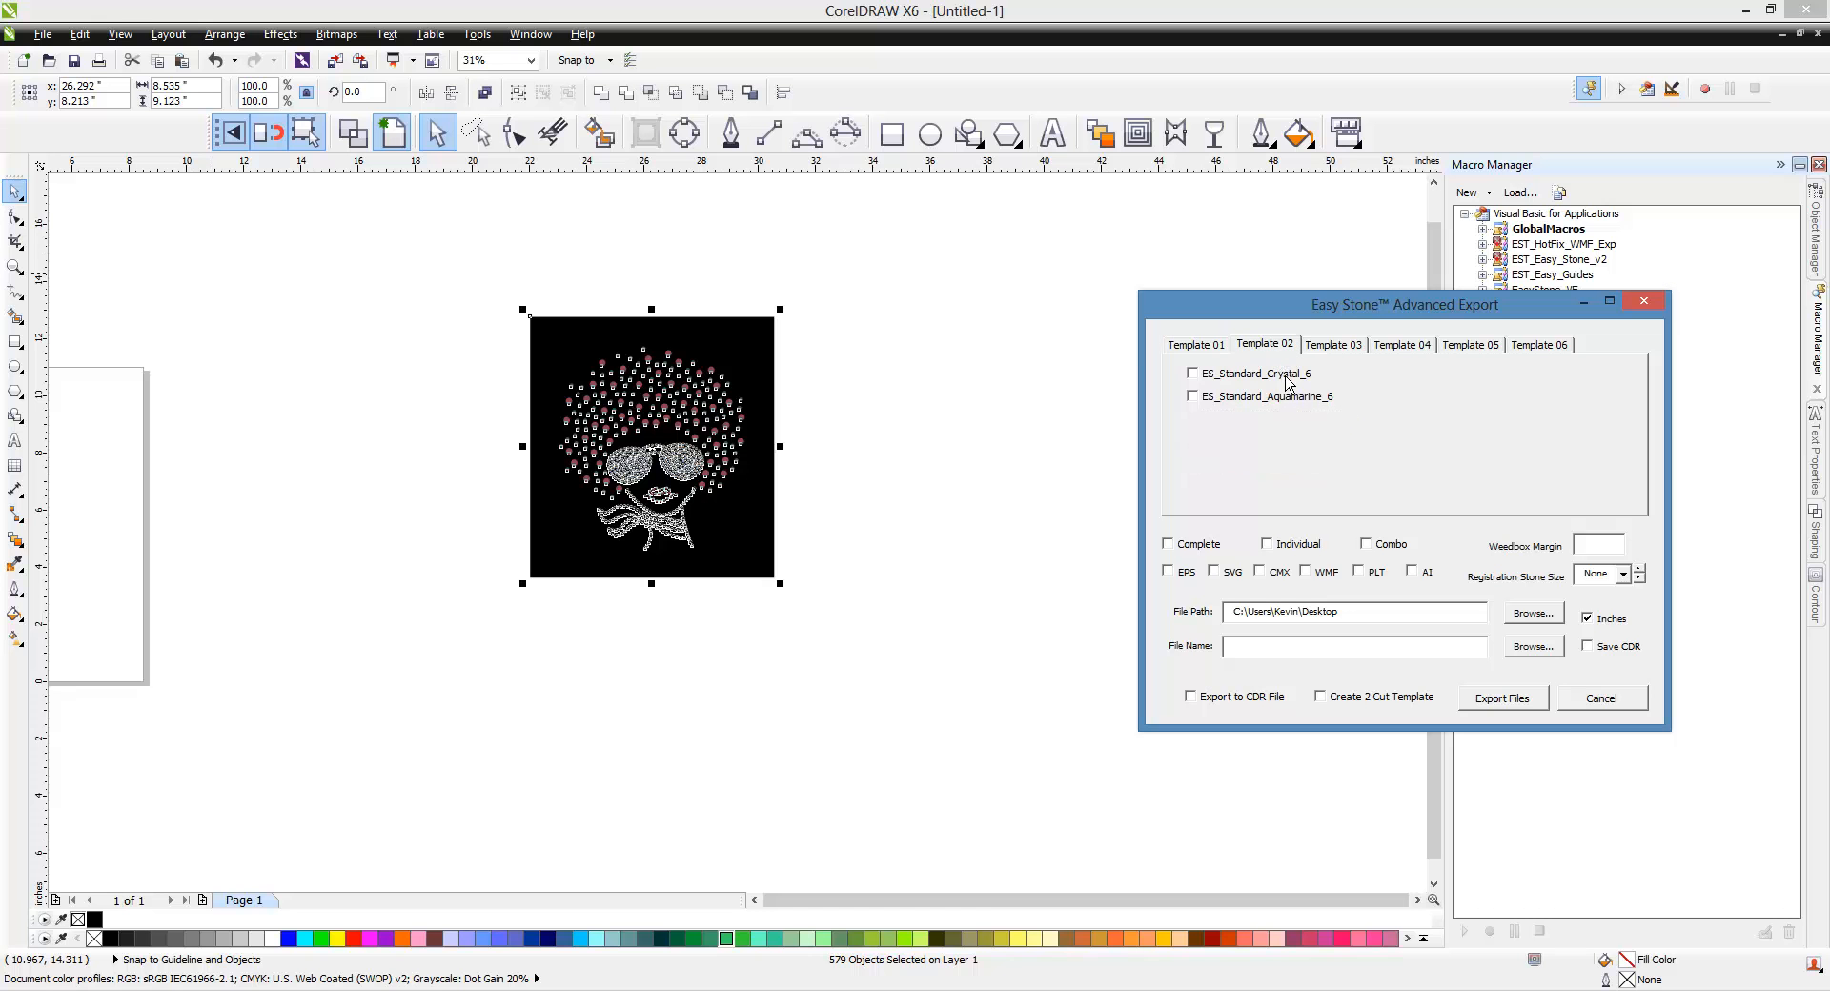
pyautogui.click(1285, 375)
pyautogui.click(1290, 407)
# - Export the complete design and the combo templates with Export to CDR File enabled
pyautogui.click(1185, 577)
pyautogui.click(1388, 545)
pyautogui.click(1239, 697)
pyautogui.click(1504, 699)
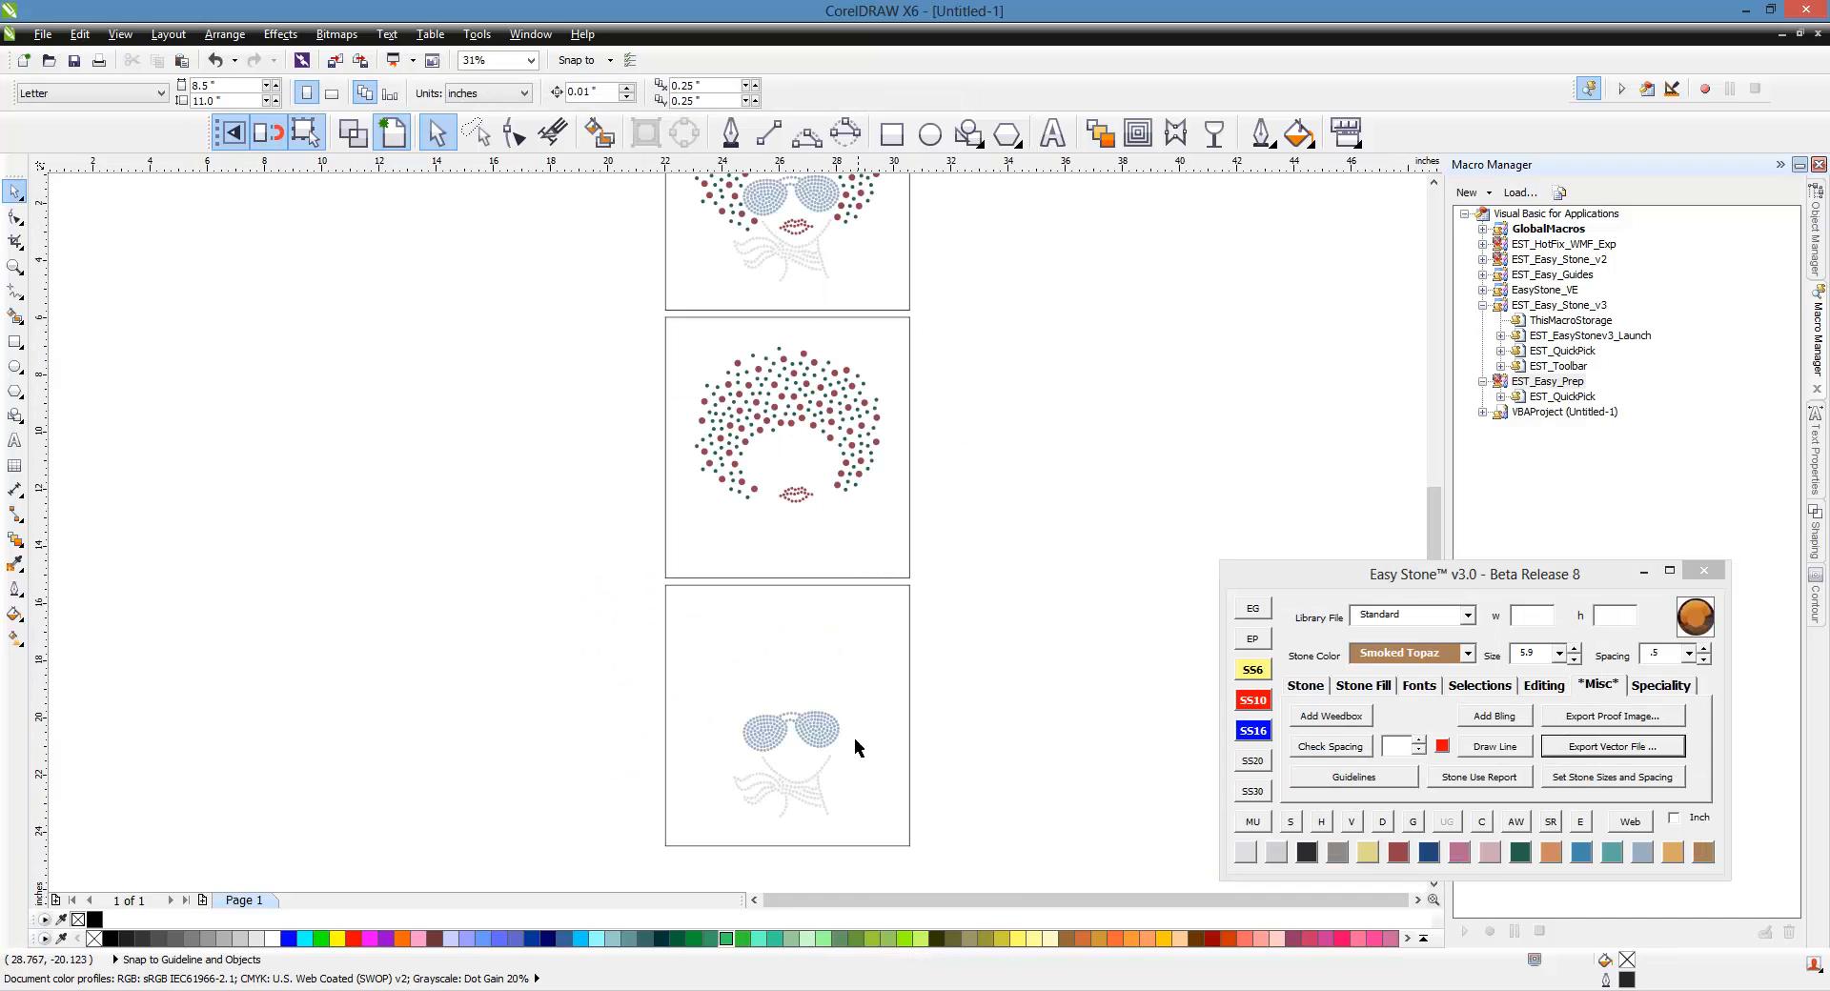
# - Ungroup the exported template holding the hair and lips, and check the size of one lip stone
pyautogui.scroll(1, 803, 832)
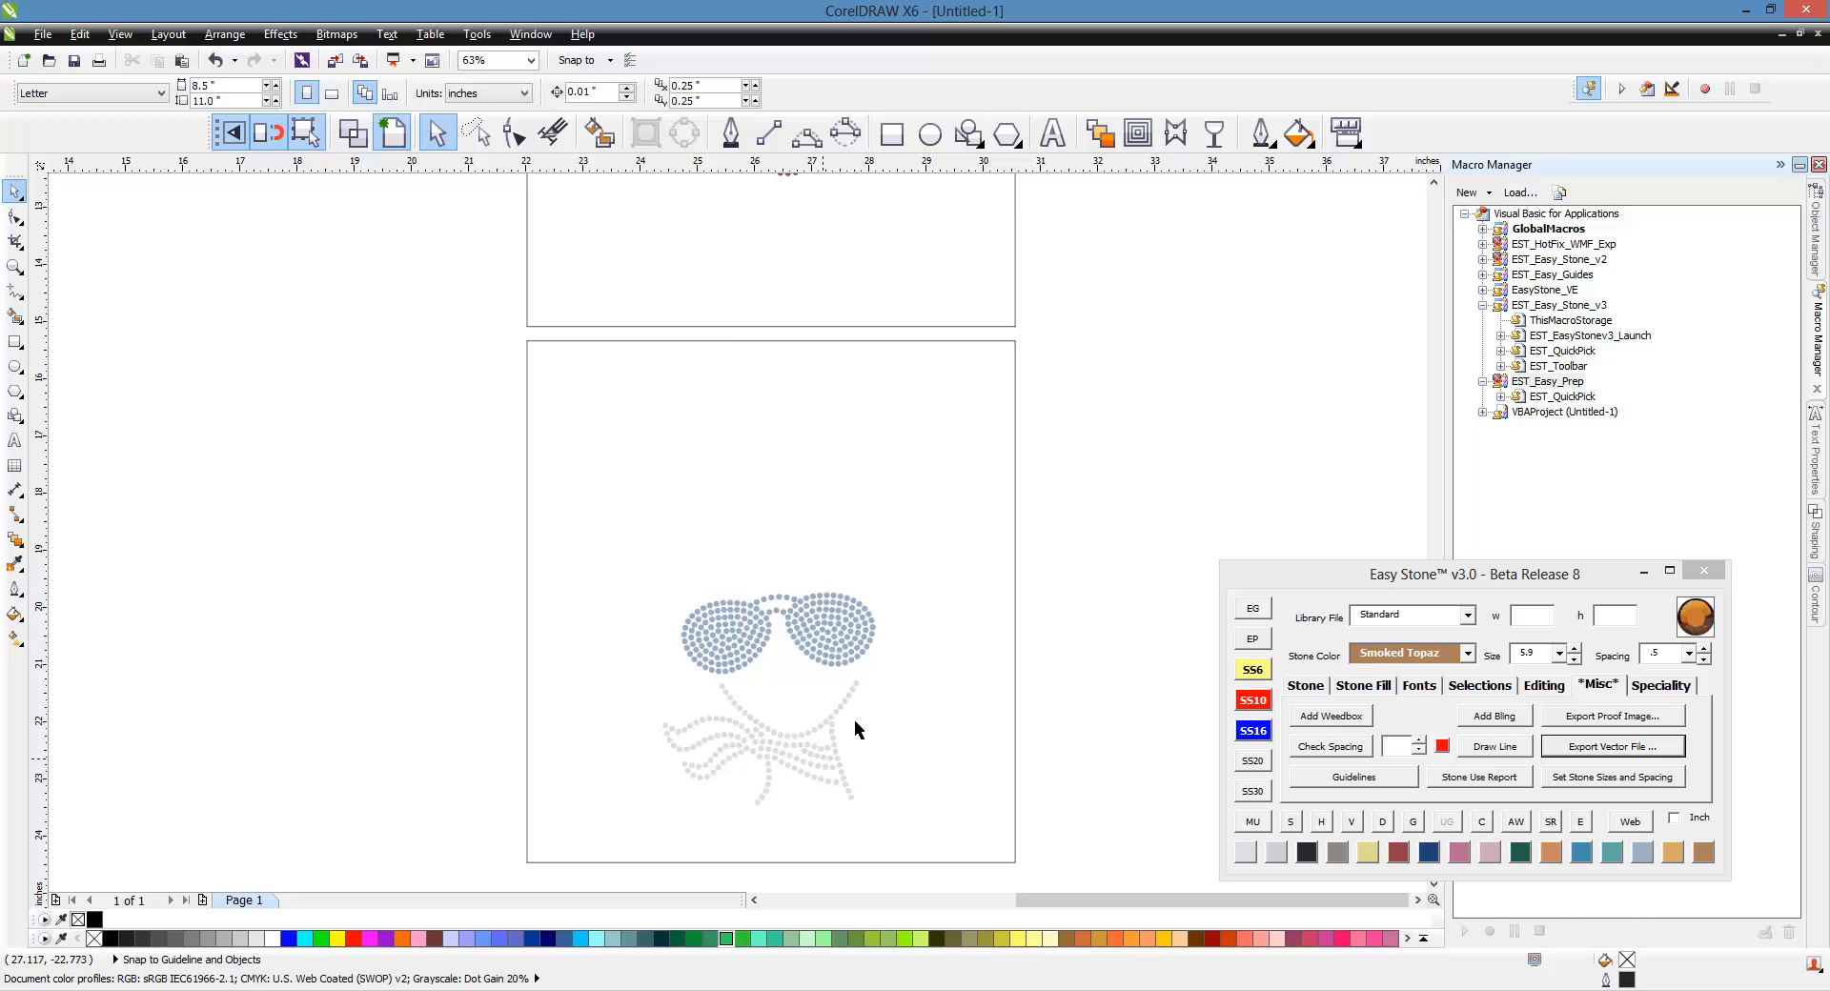
pyautogui.scroll(3, 862, 661)
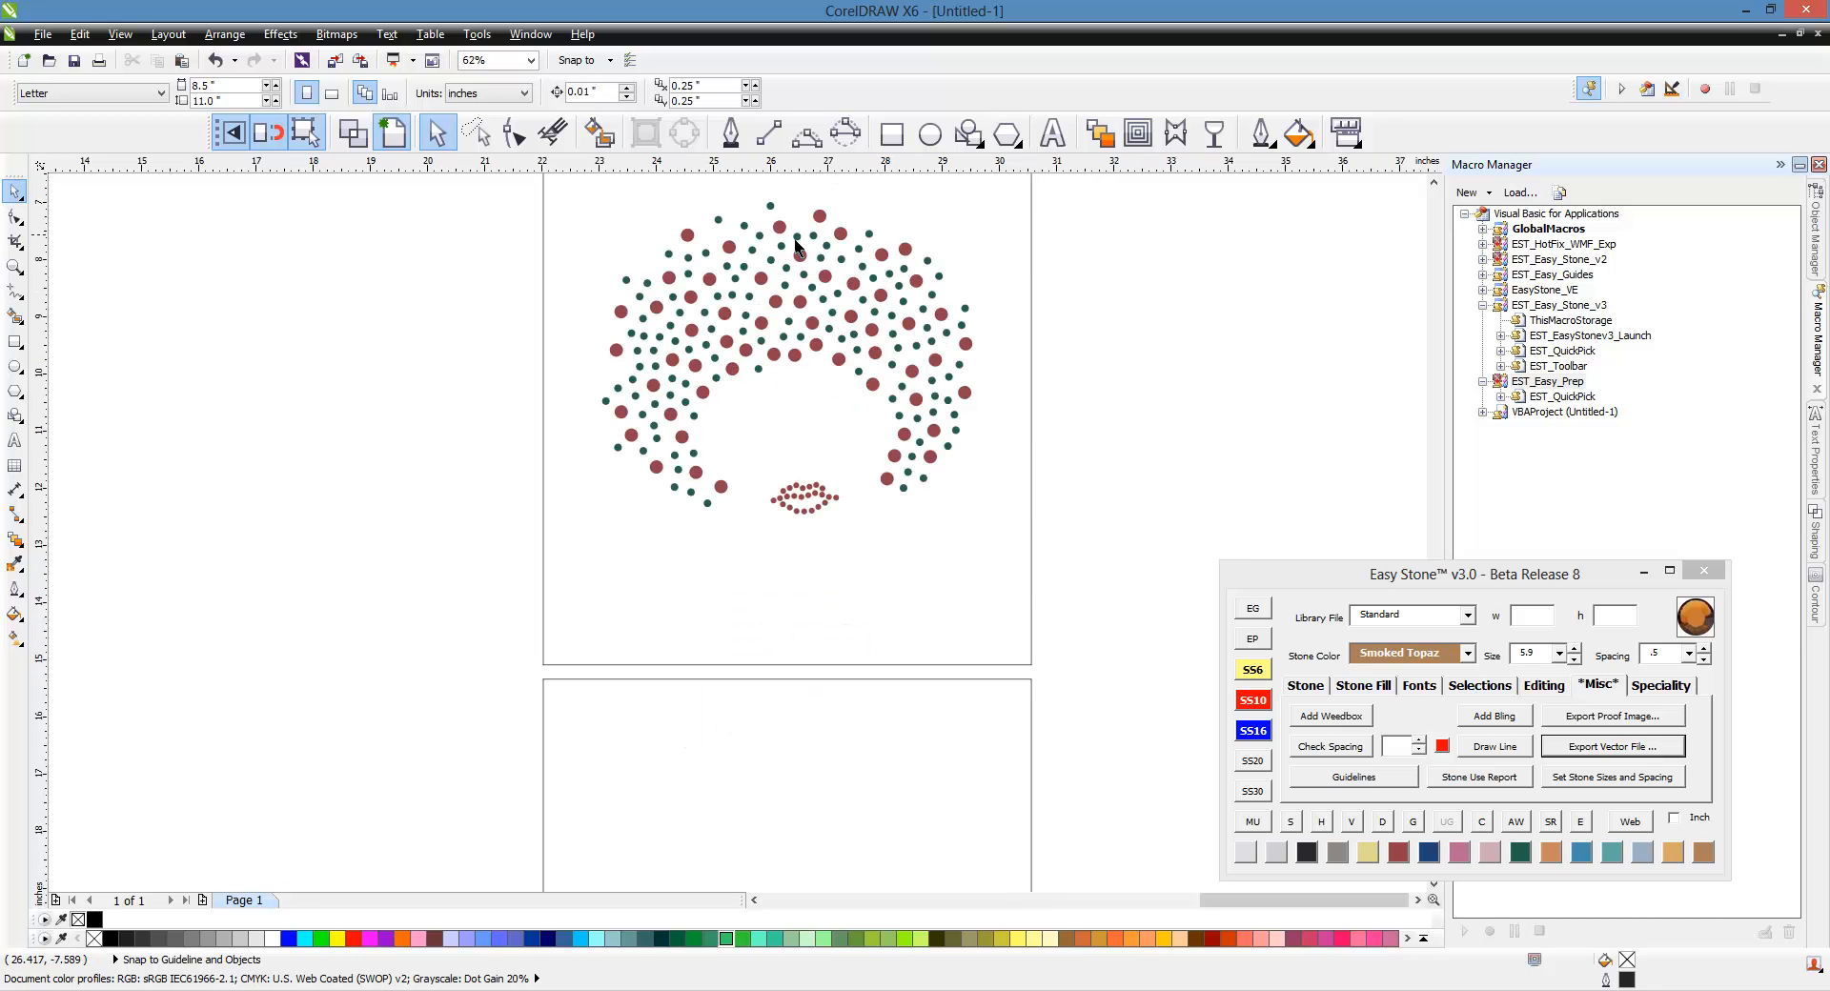
pyautogui.scroll(2, 795, 243)
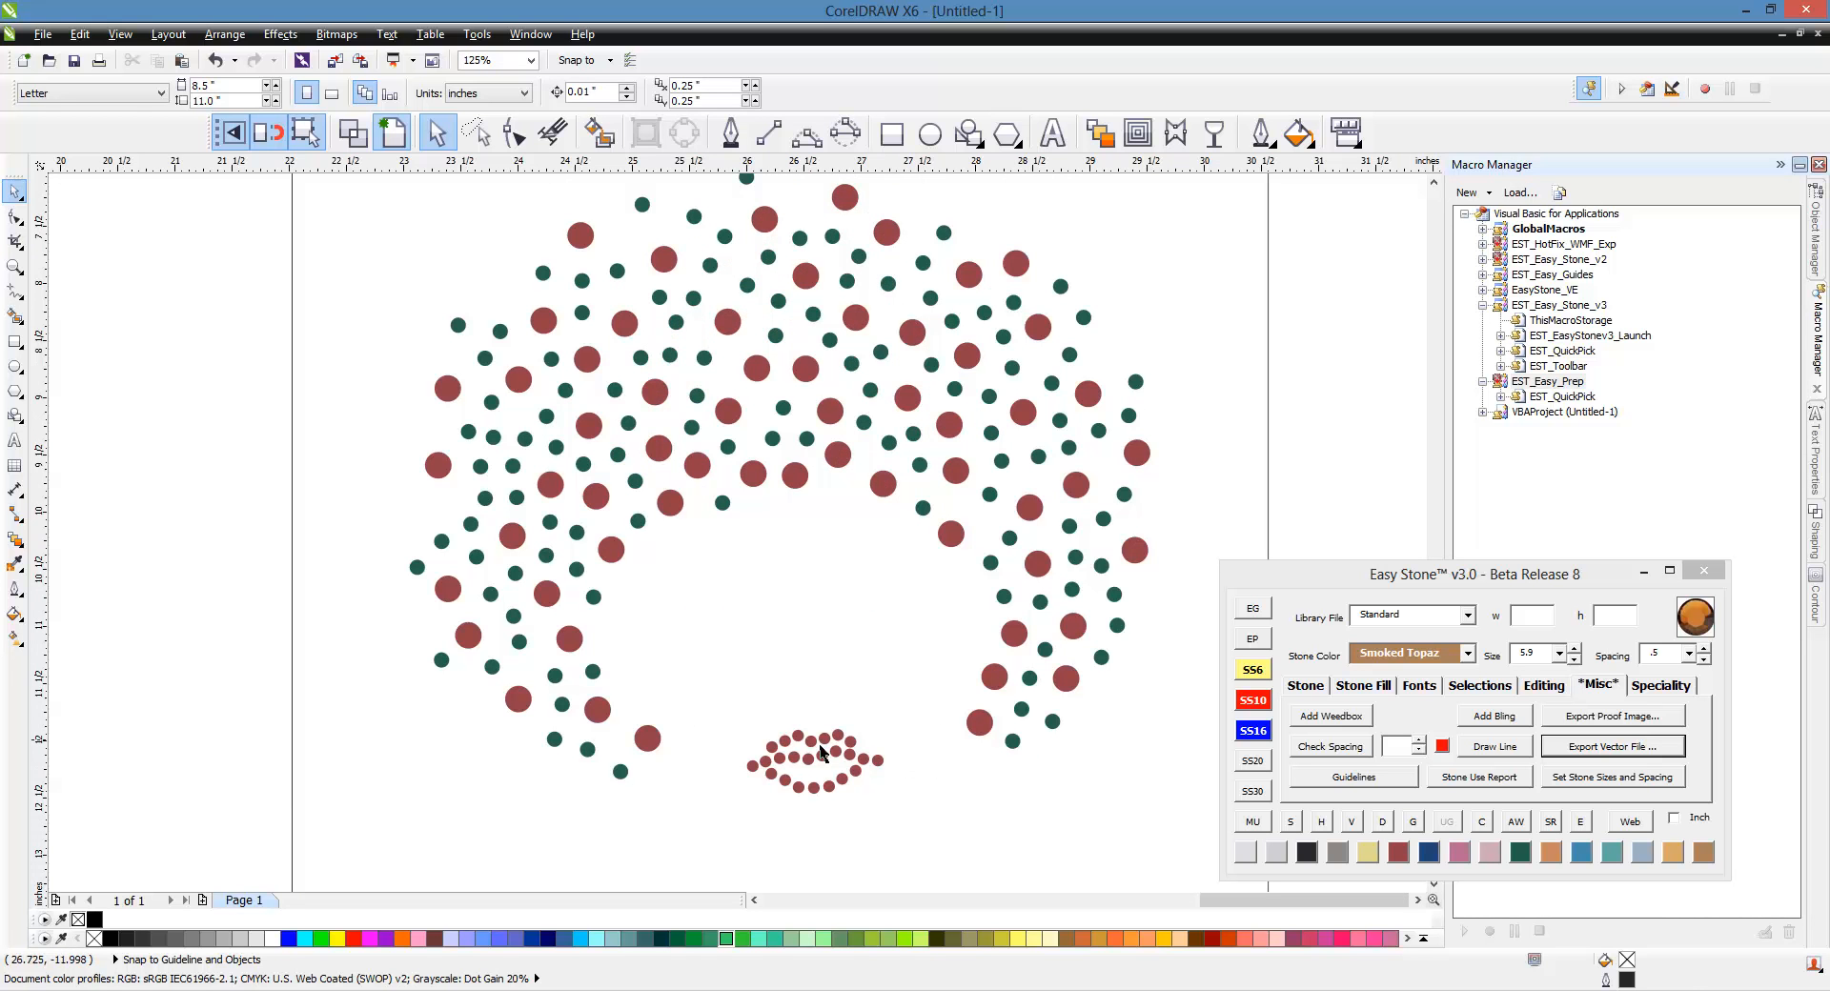
pyautogui.click(801, 799)
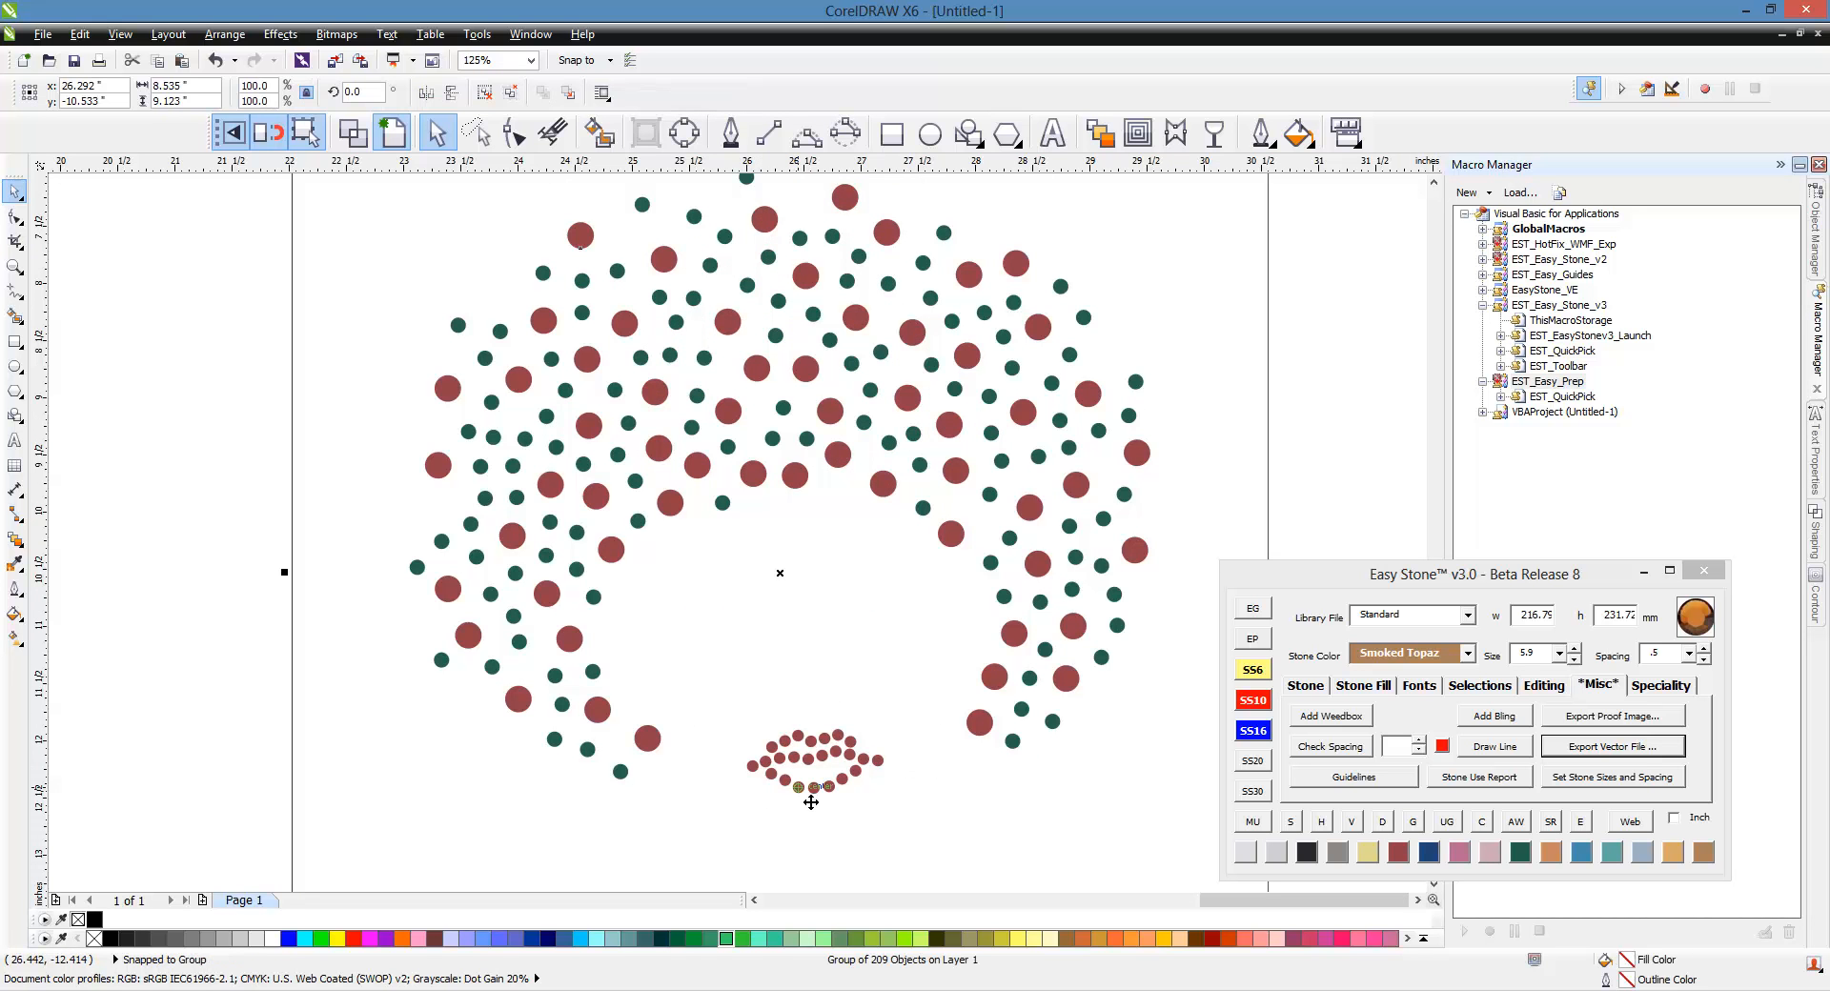
pyautogui.rightClick(810, 803)
pyautogui.click(879, 433)
pyautogui.click(813, 787)
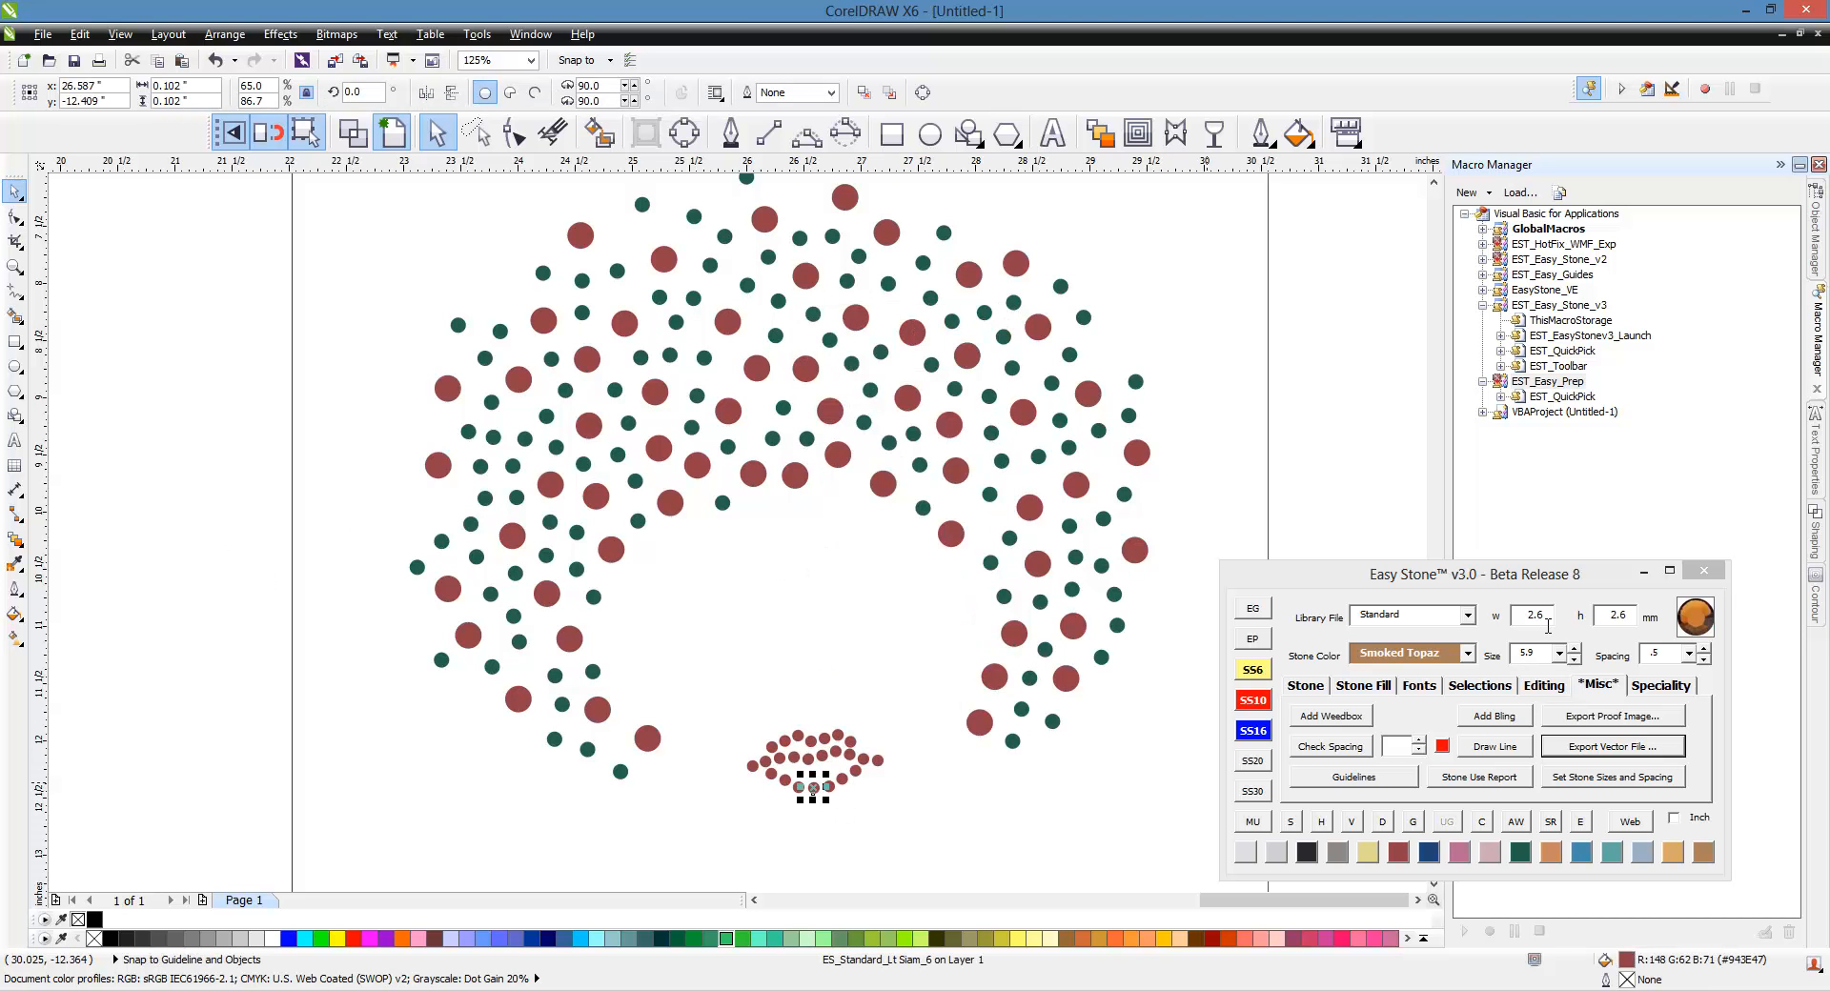
# - Check the sizes of the green and large red hair stones near the lips in the ungrouped template, and clear the selection
pyautogui.click(1013, 742)
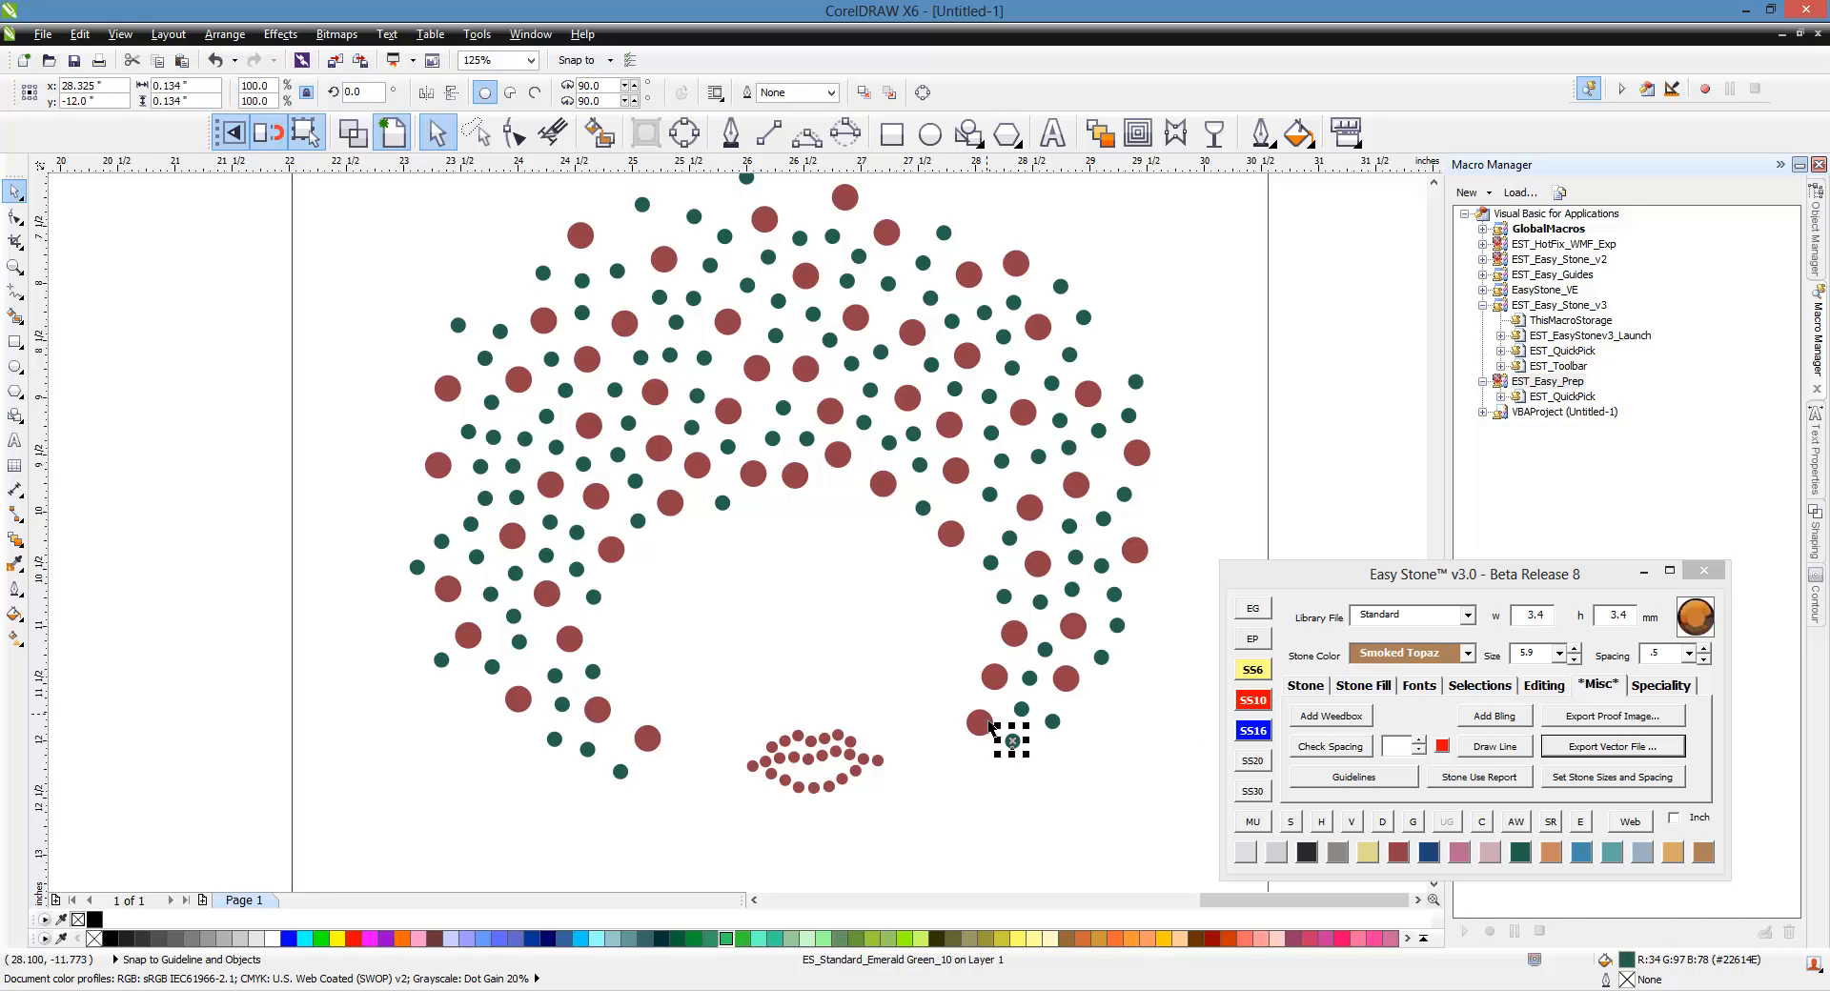
pyautogui.click(981, 724)
pyautogui.click(993, 683)
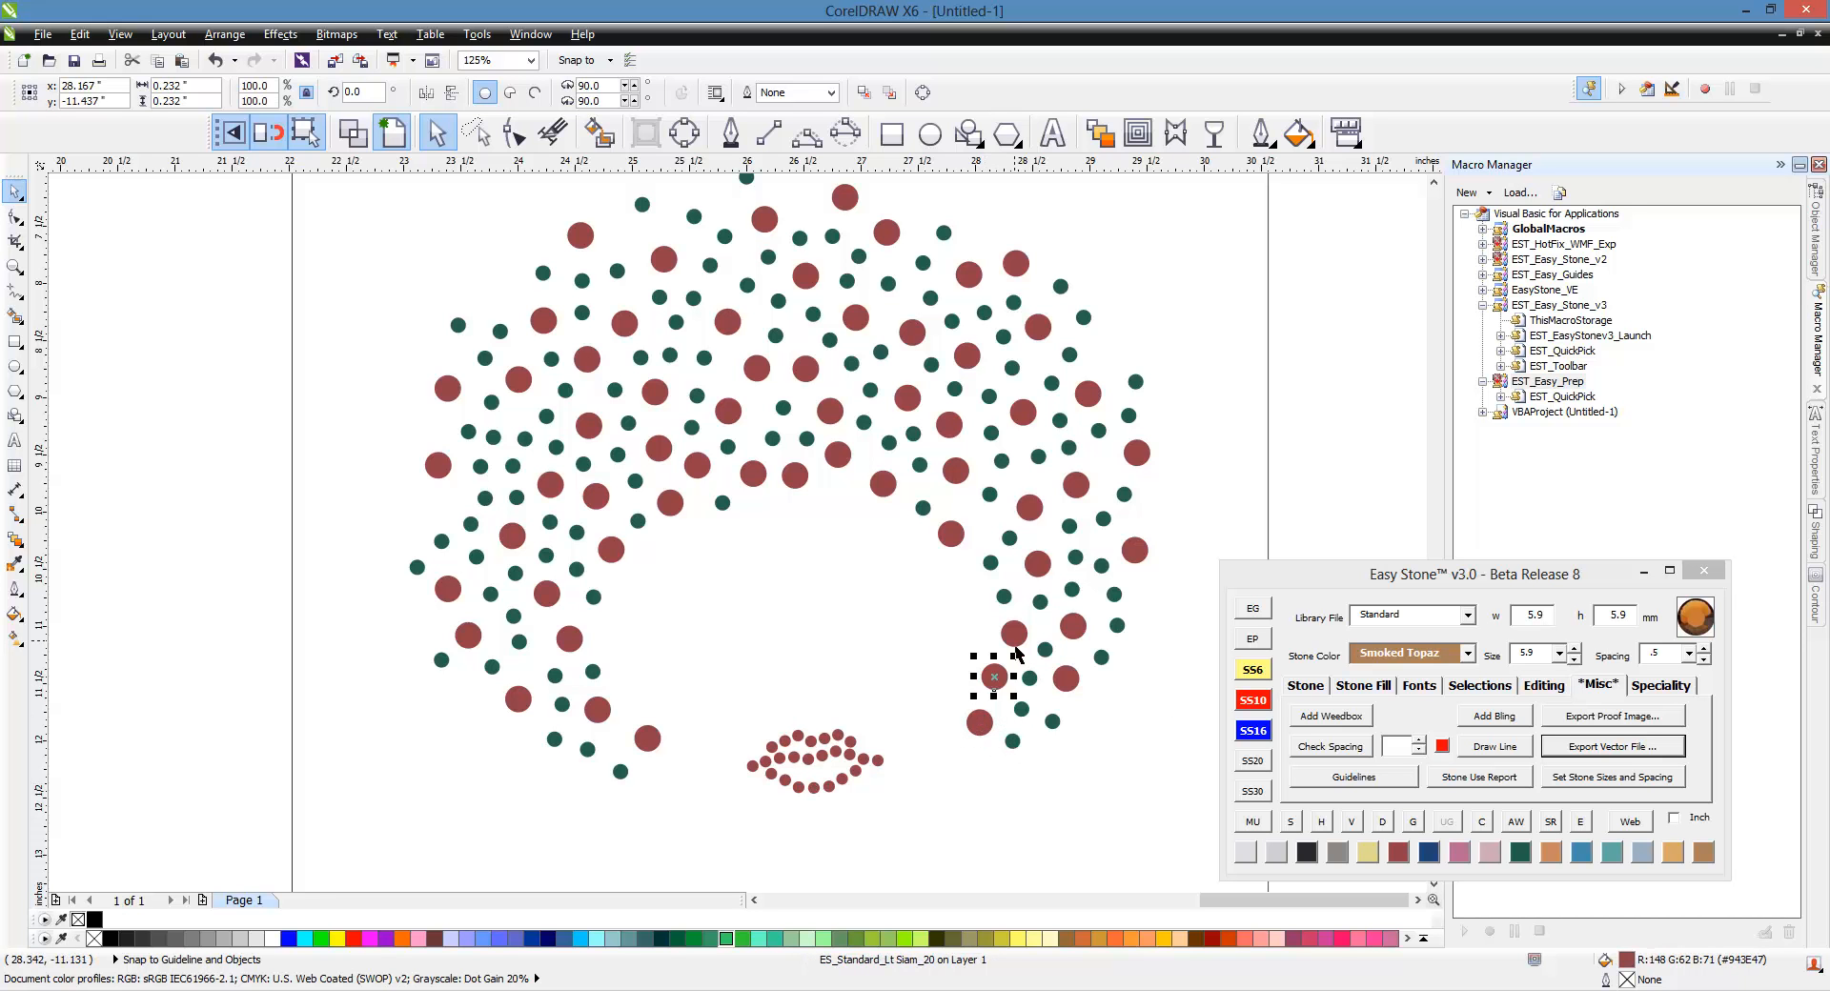
pyautogui.click(1015, 638)
pyautogui.click(1012, 744)
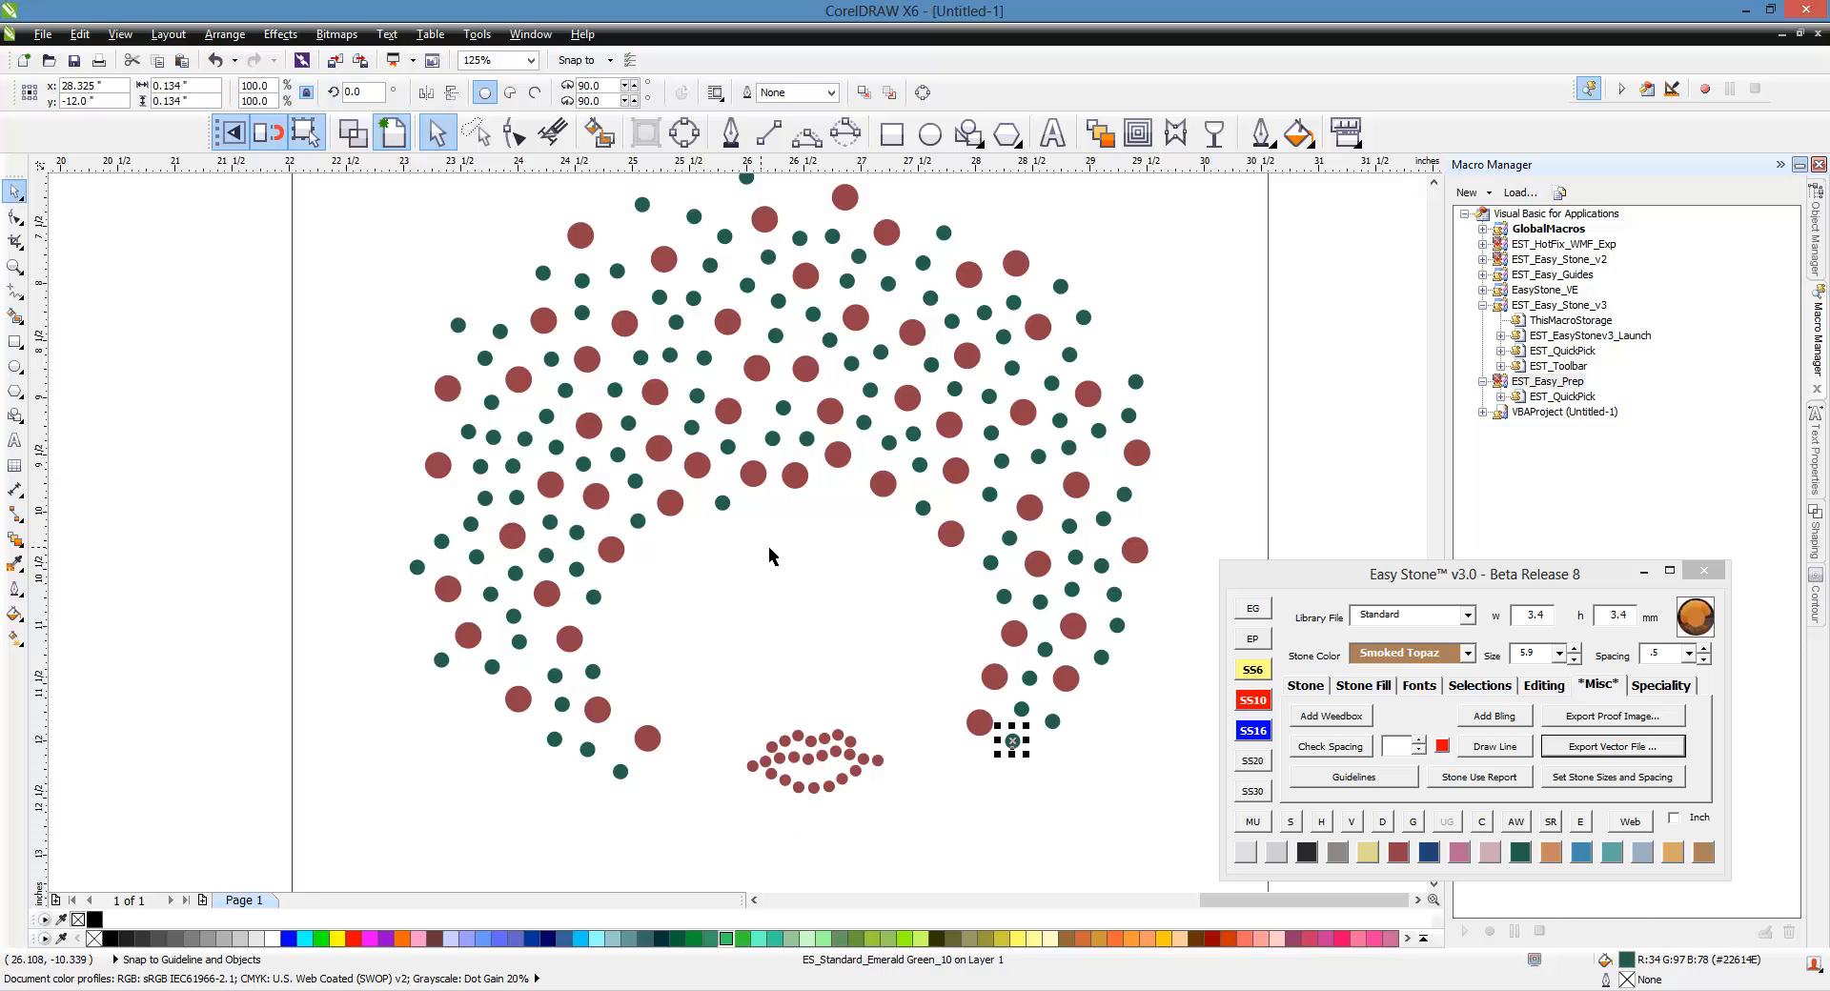
pyautogui.scroll(-2, 770, 544)
pyautogui.click(458, 521)
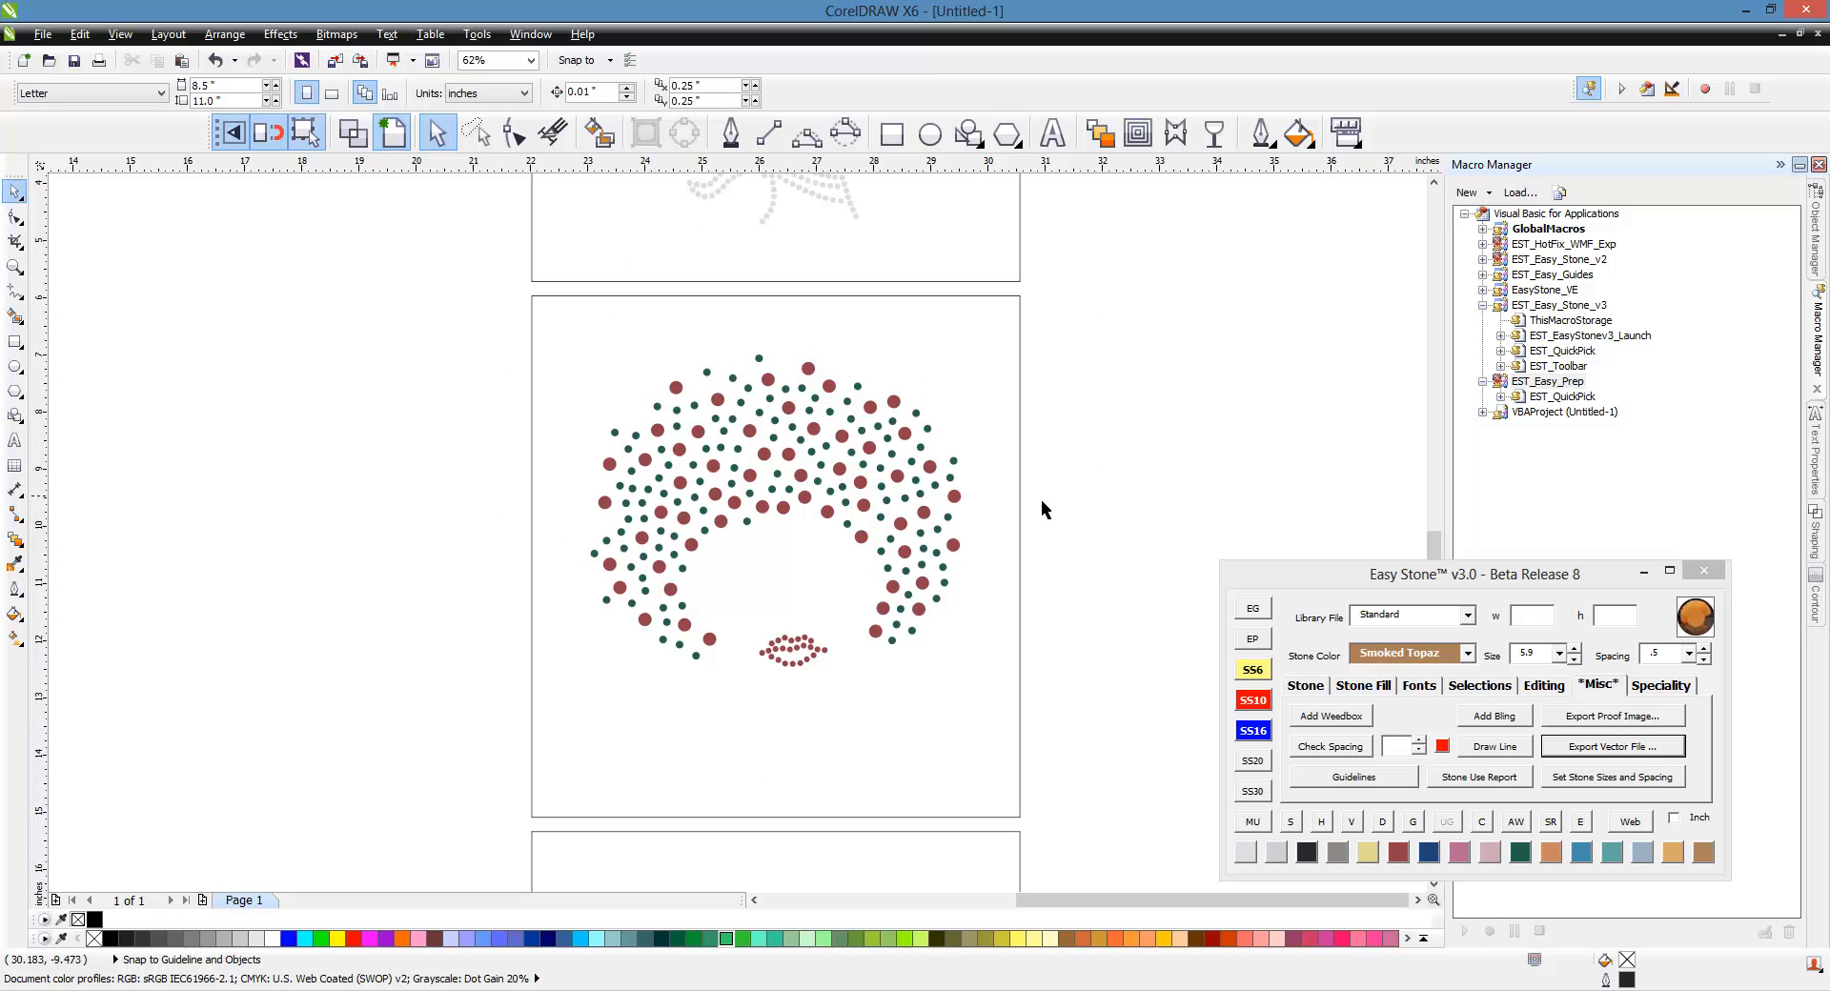
# - Review the exported template pages and inspect one large red hair stone in the complete design on the black background
pyautogui.scroll(-1, 847, 381)
pyautogui.scroll(-1, 848, 402)
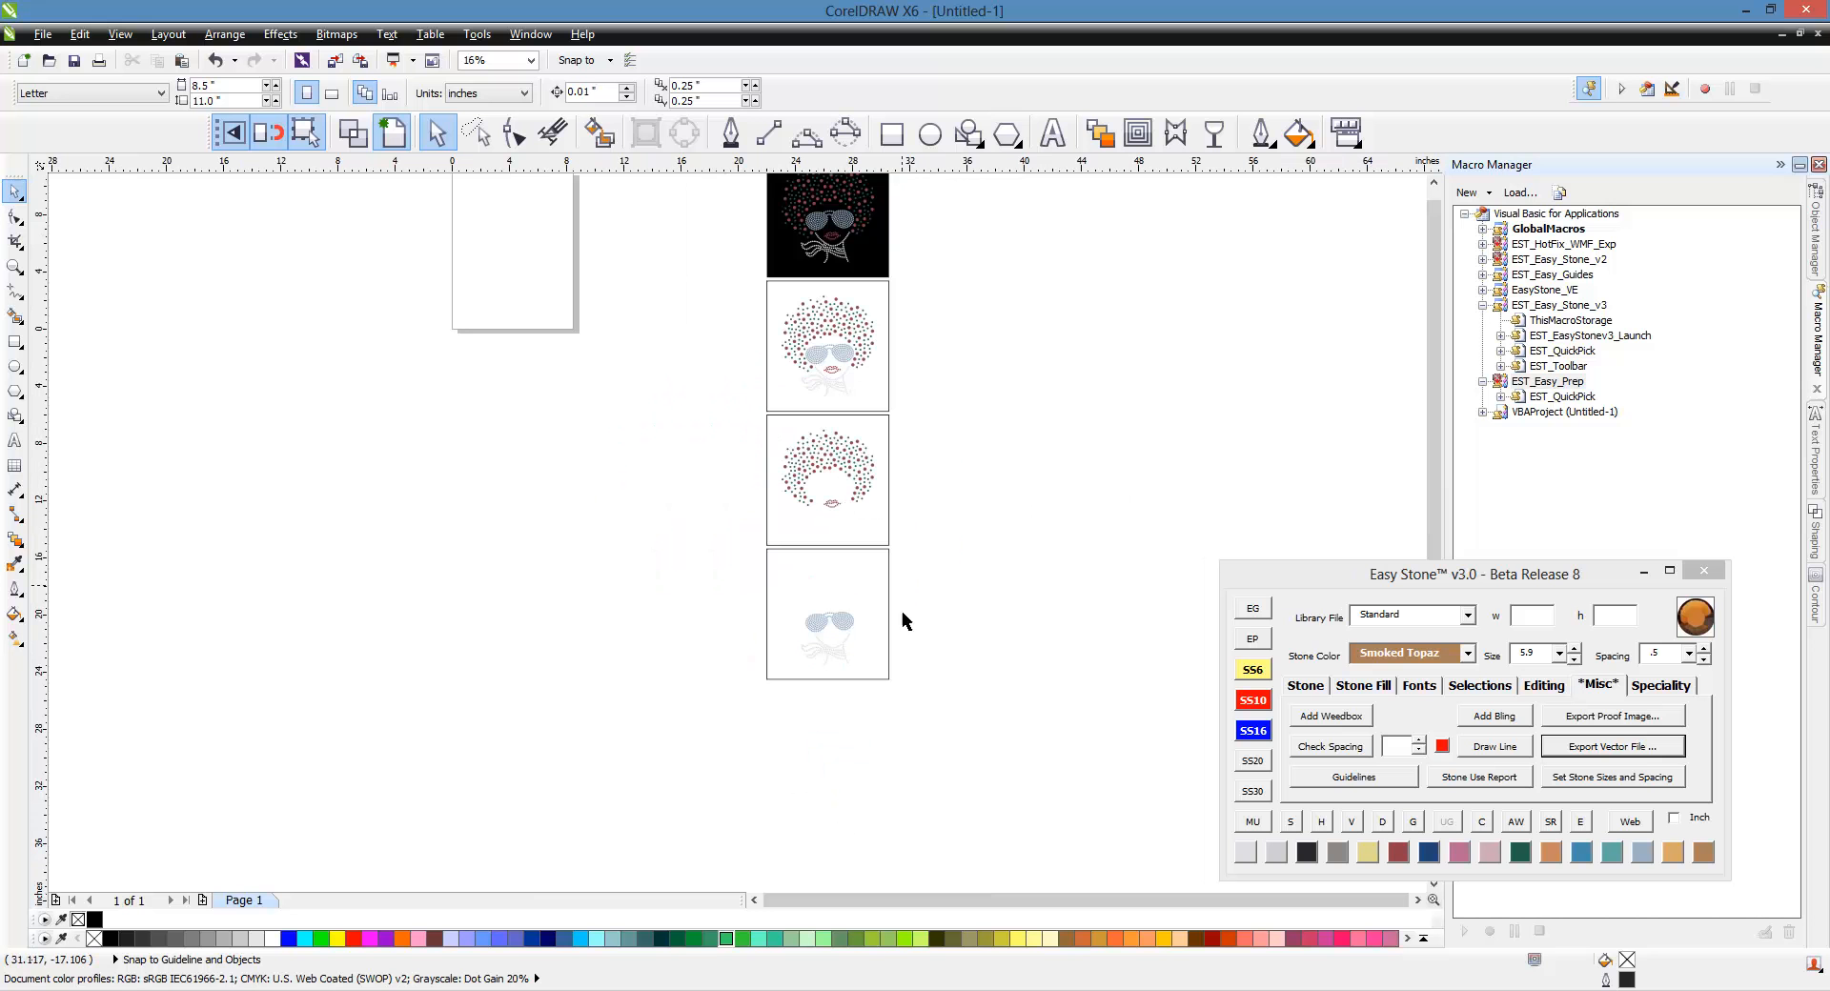
pyautogui.click(1390, 603)
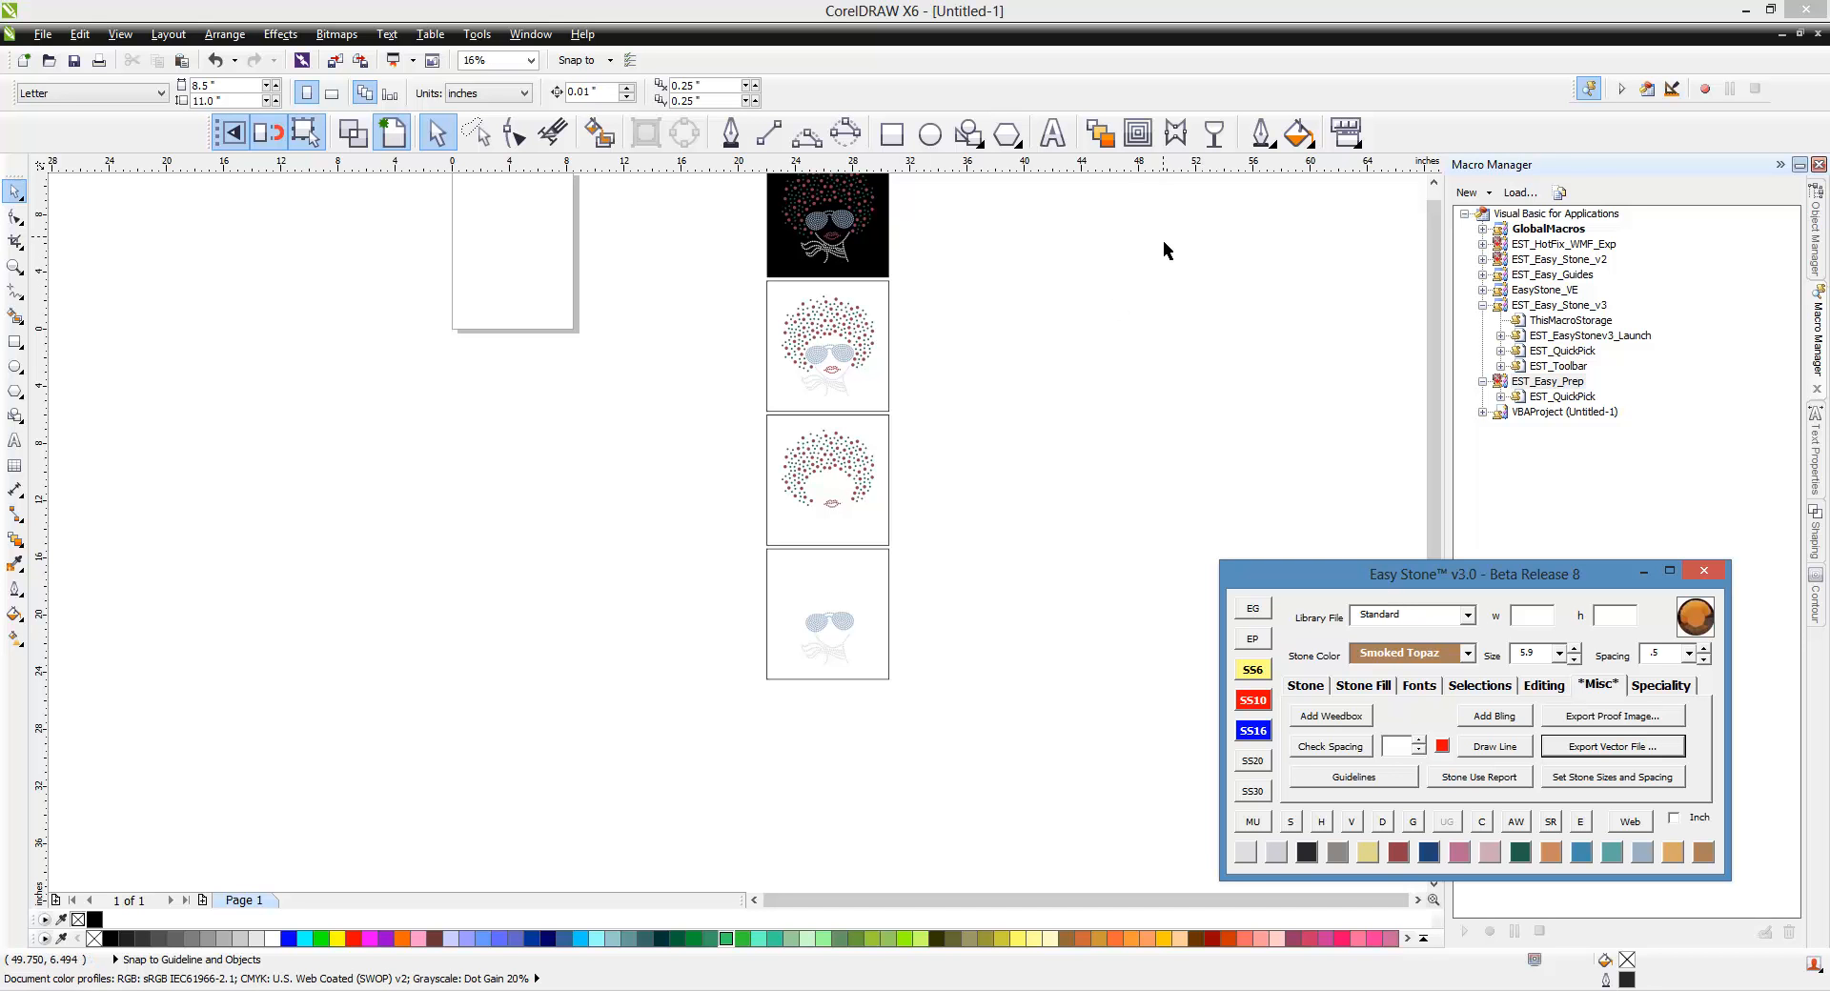
pyautogui.click(1003, 497)
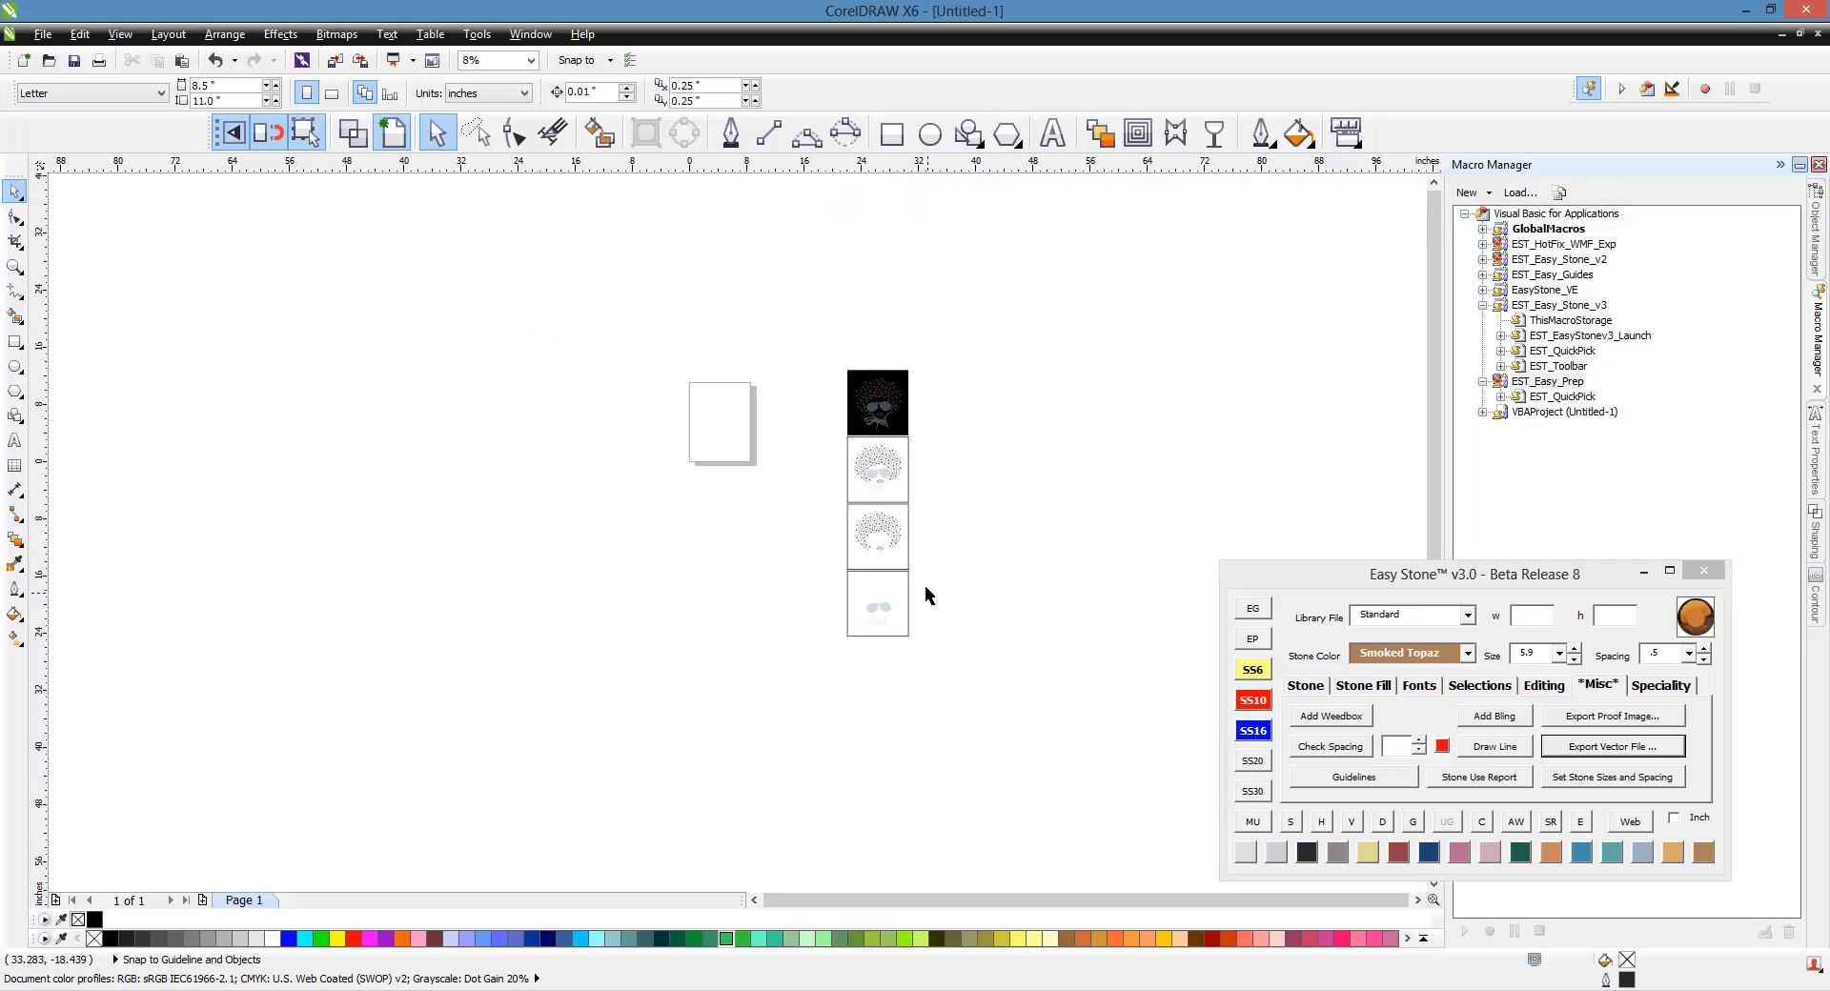
pyautogui.scroll(2, 887, 400)
pyautogui.scroll(2, 935, 469)
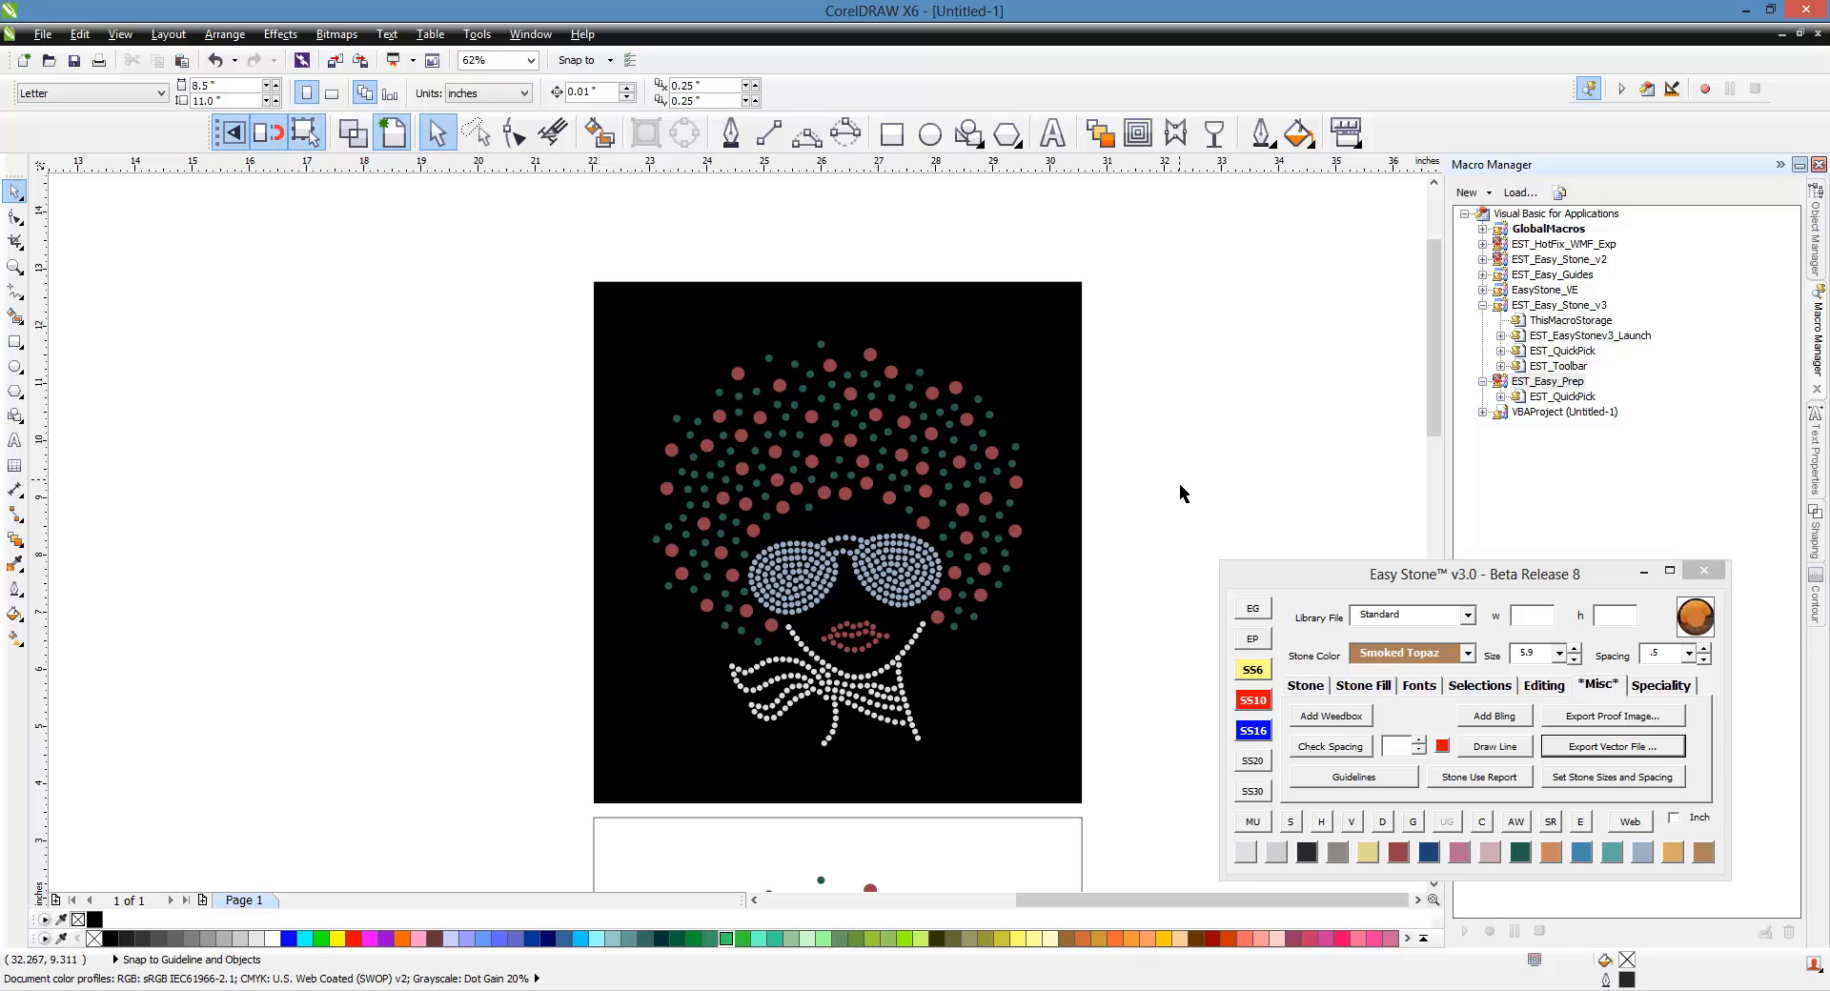
pyautogui.click(967, 420)
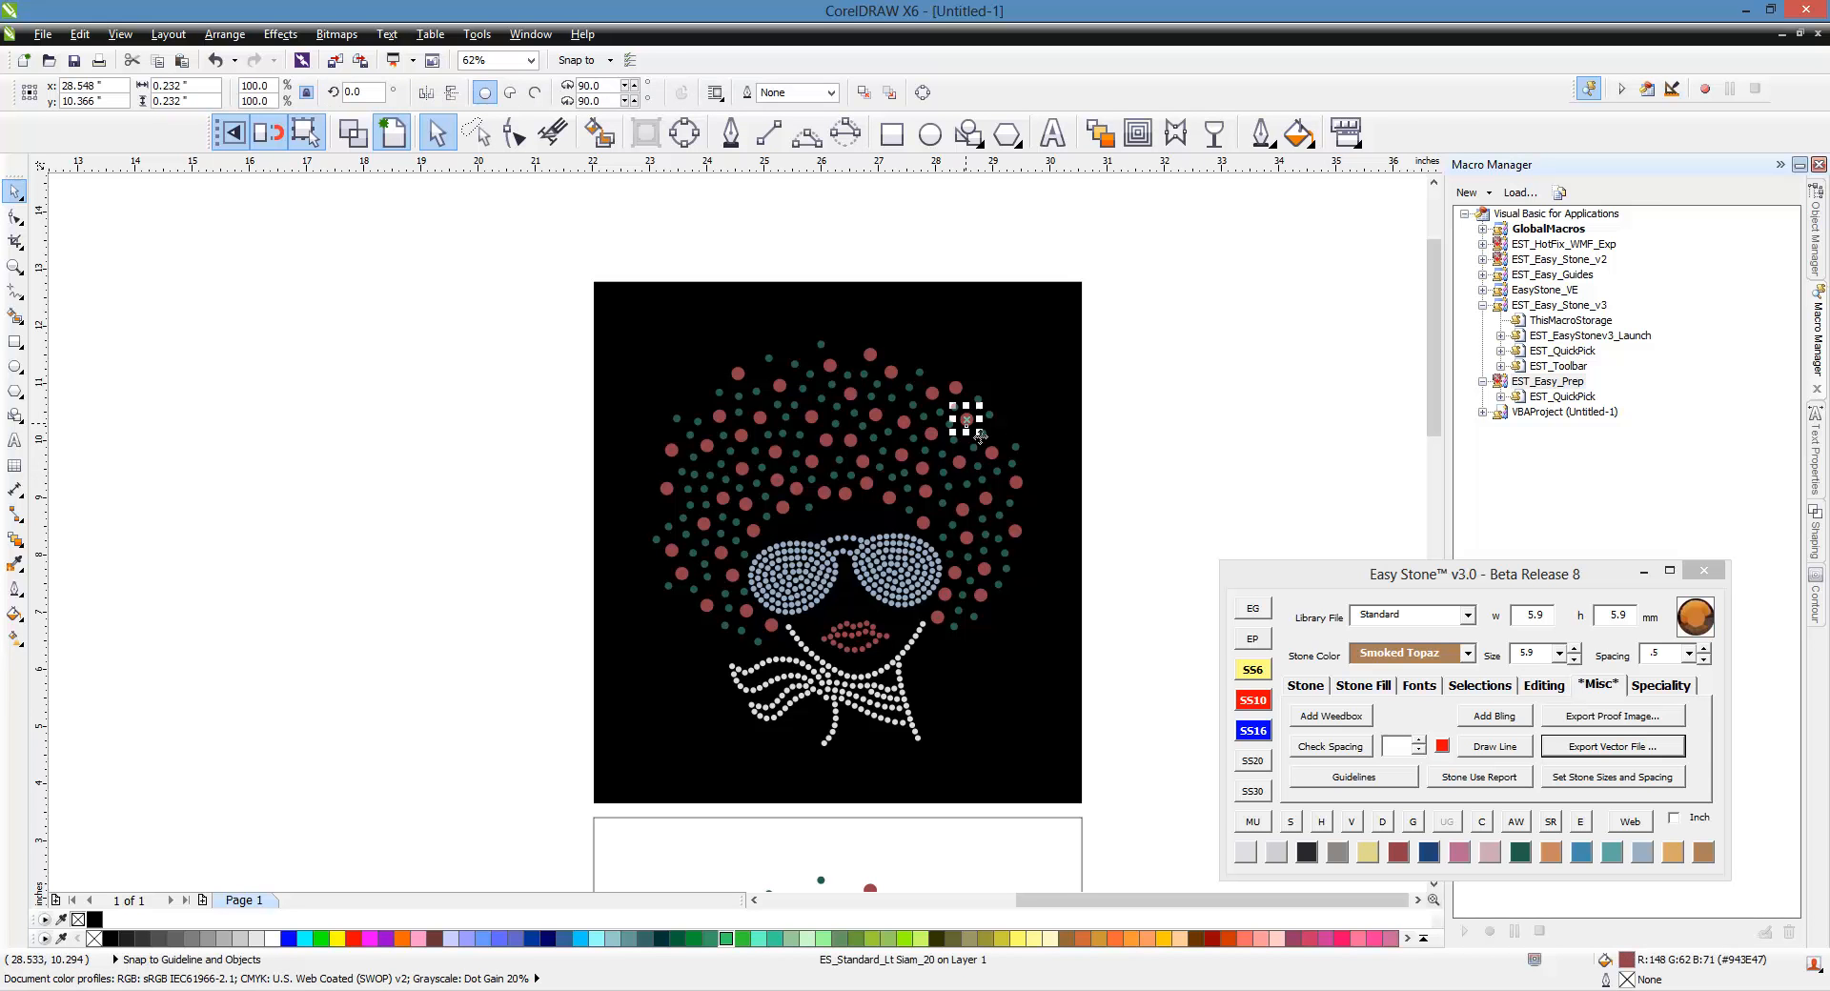
pyautogui.click(1181, 454)
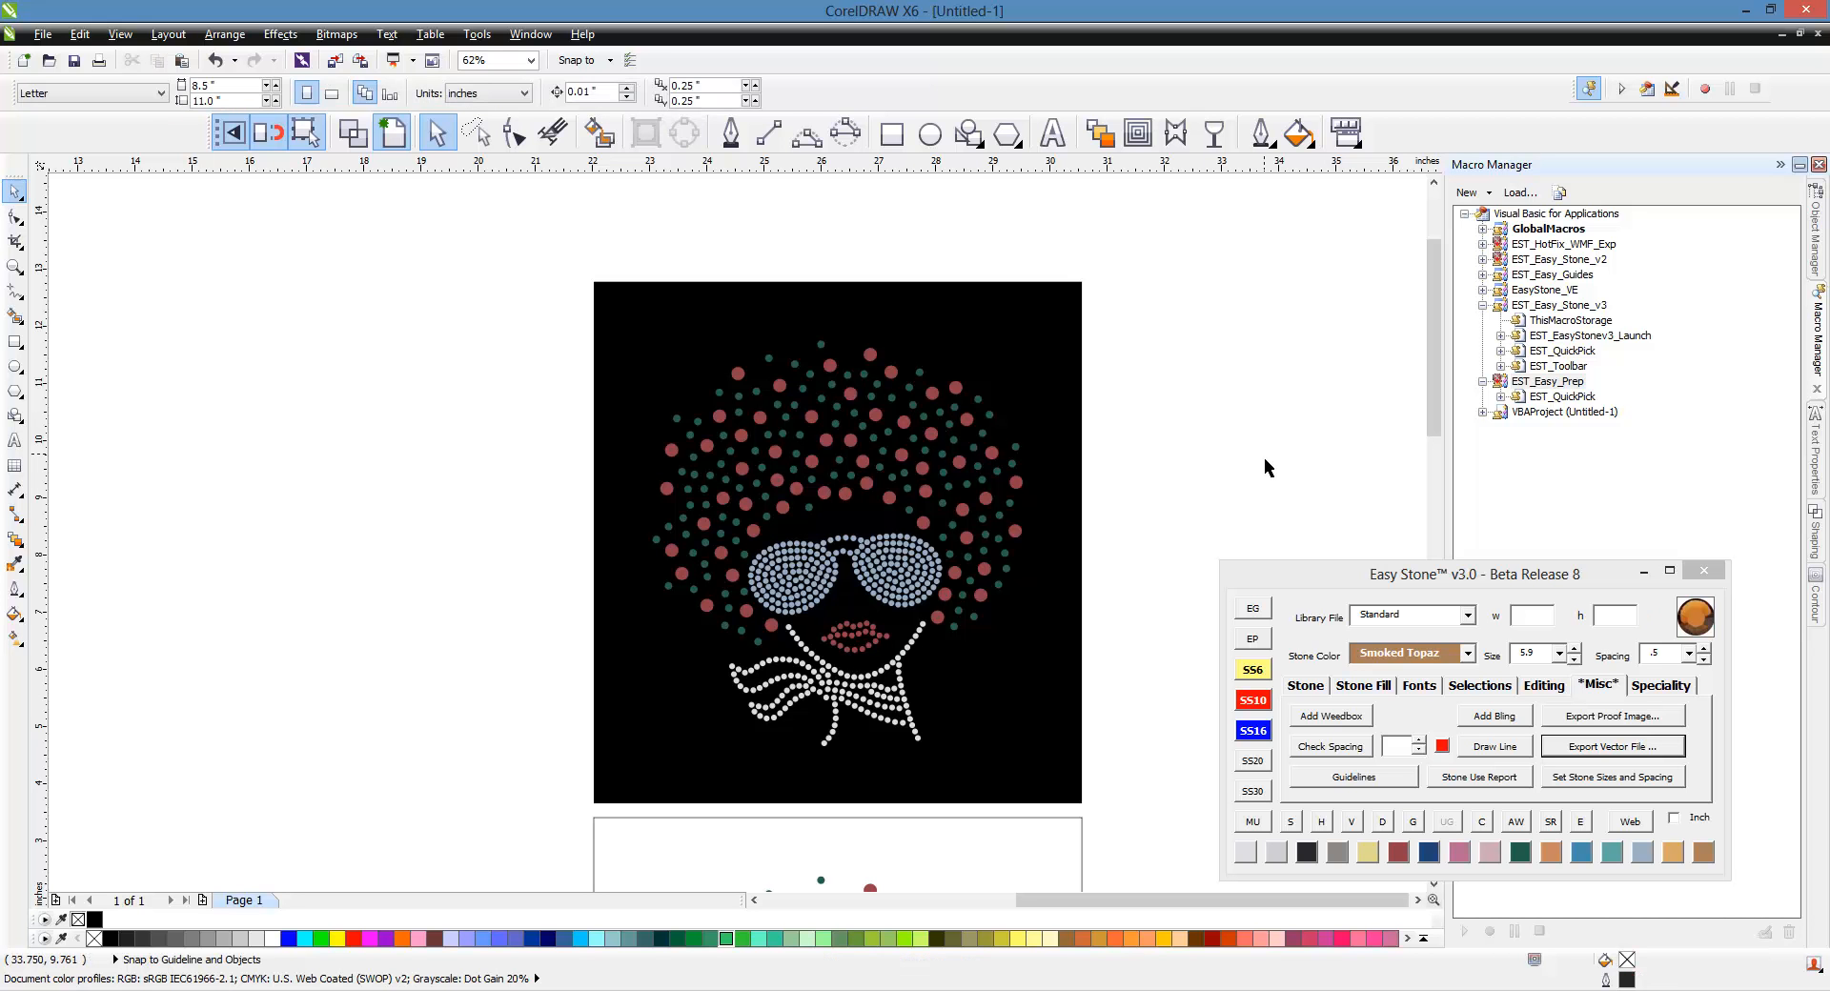